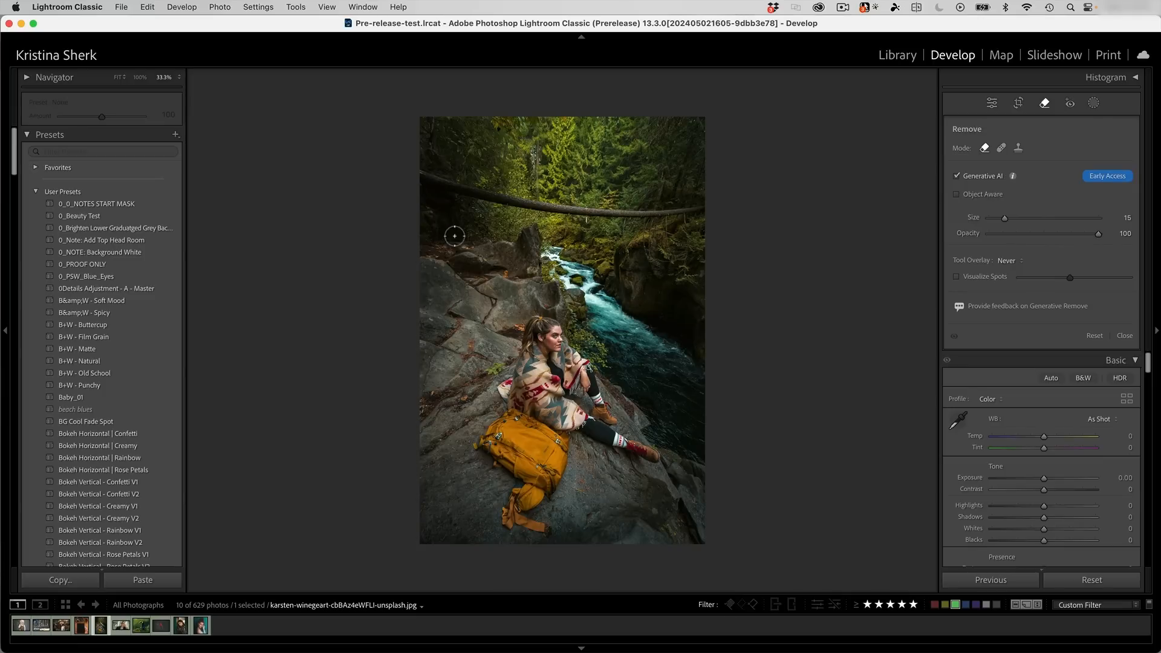
Step: Paint a size 16 Generative AI removal mask over the fallen log spanning the river, and subtract the excess along both its edges
scroll(431, 174, up, 1)
mouse_move(419, 176)
mouse_down()
mouse_move(580, 211)
mouse_move(719, 201)
mouse_up()
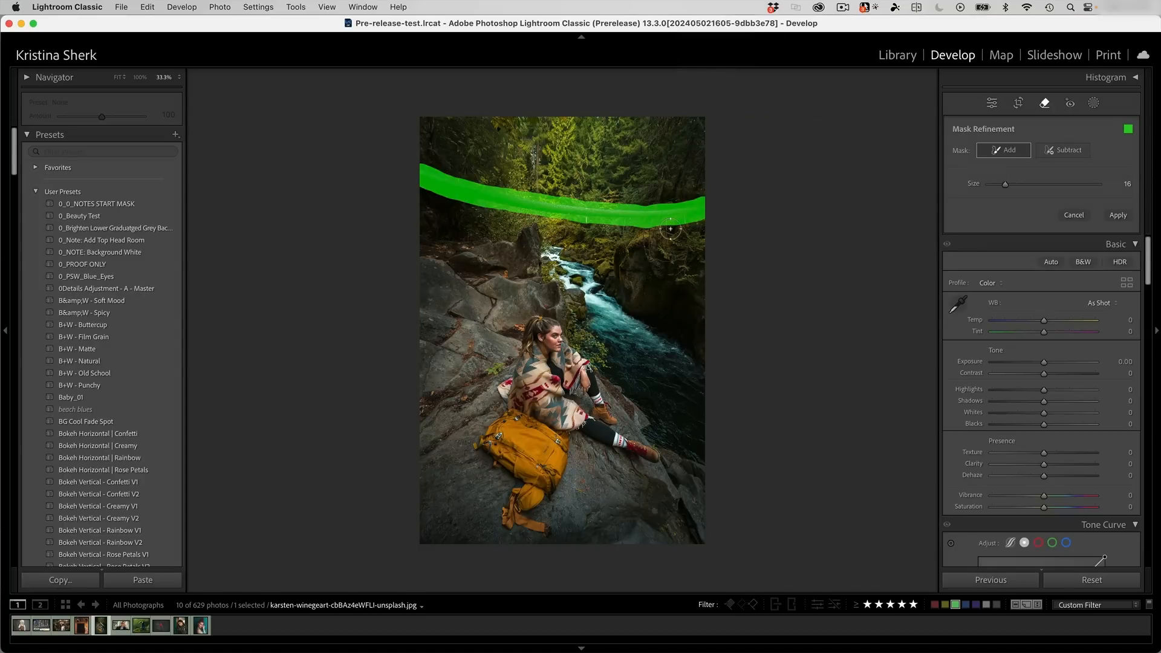
key(super+equal)
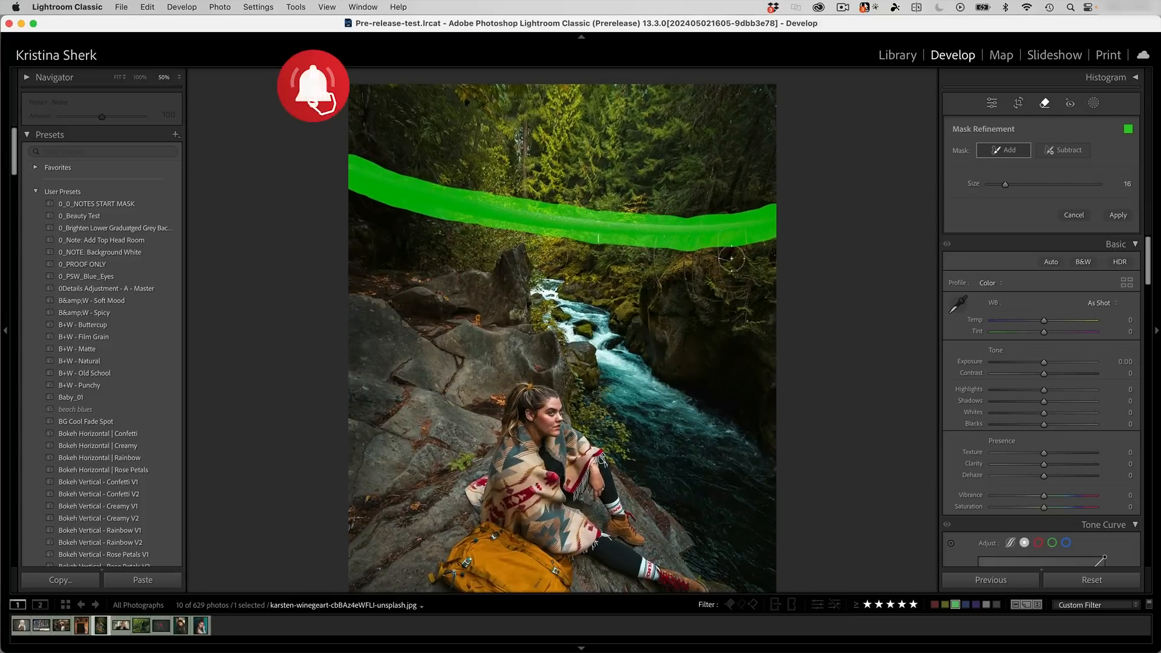
click(1063, 150)
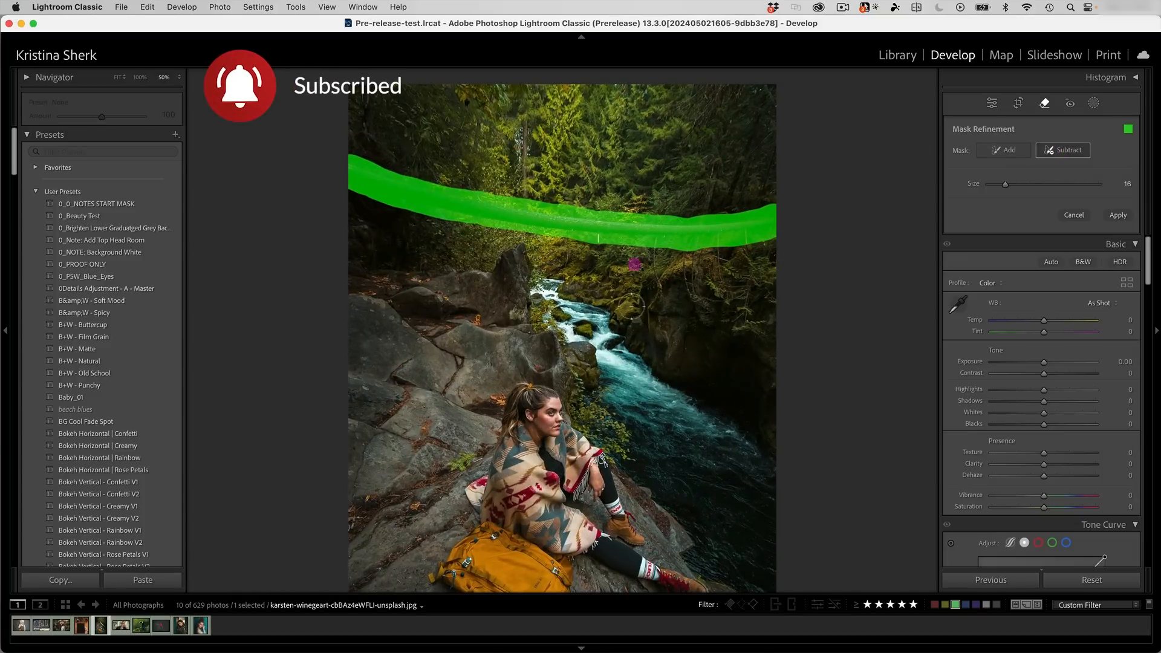
mouse_move(782, 244)
mouse_down()
mouse_move(475, 243)
mouse_move(371, 203)
mouse_up()
mouse_move(357, 146)
mouse_down()
mouse_move(479, 184)
mouse_move(741, 204)
mouse_up()
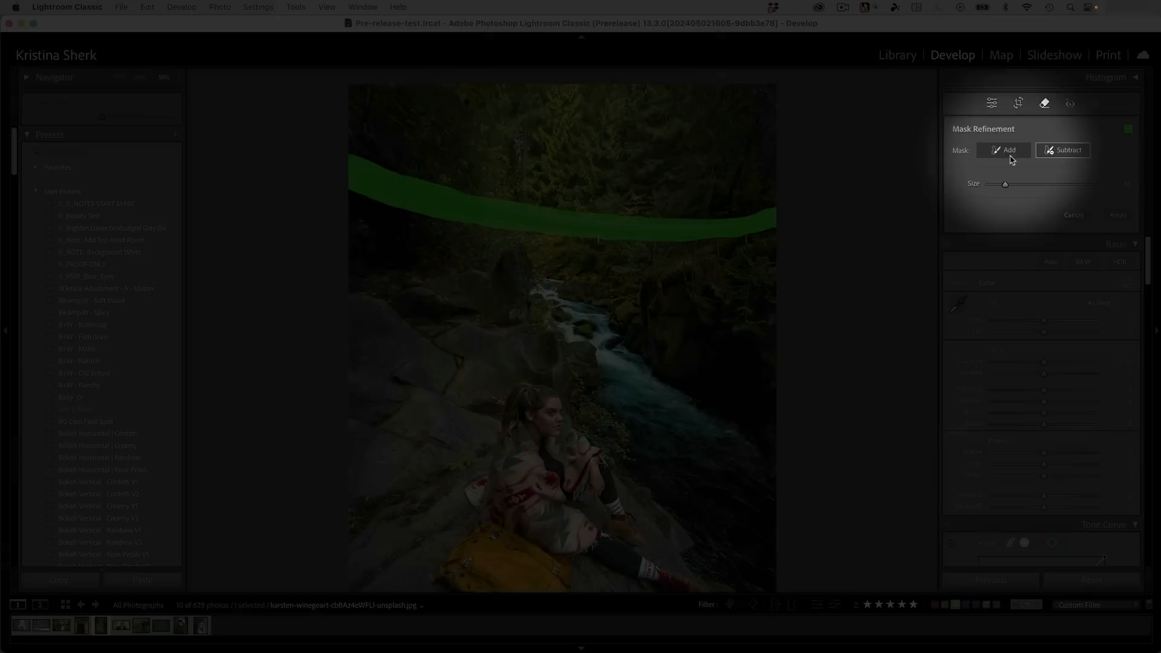
Step: Add the thin branches hanging below the log to the mask with a small brush of size 4 to 3, and apply the removal
click(1004, 161)
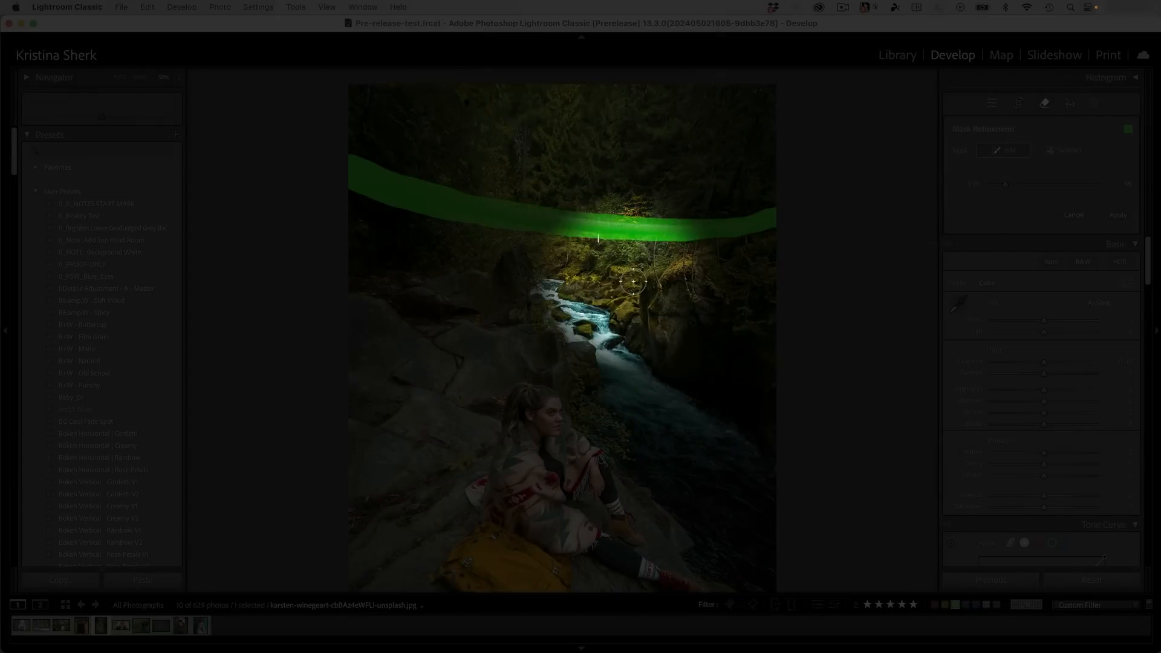
key([)
key([)
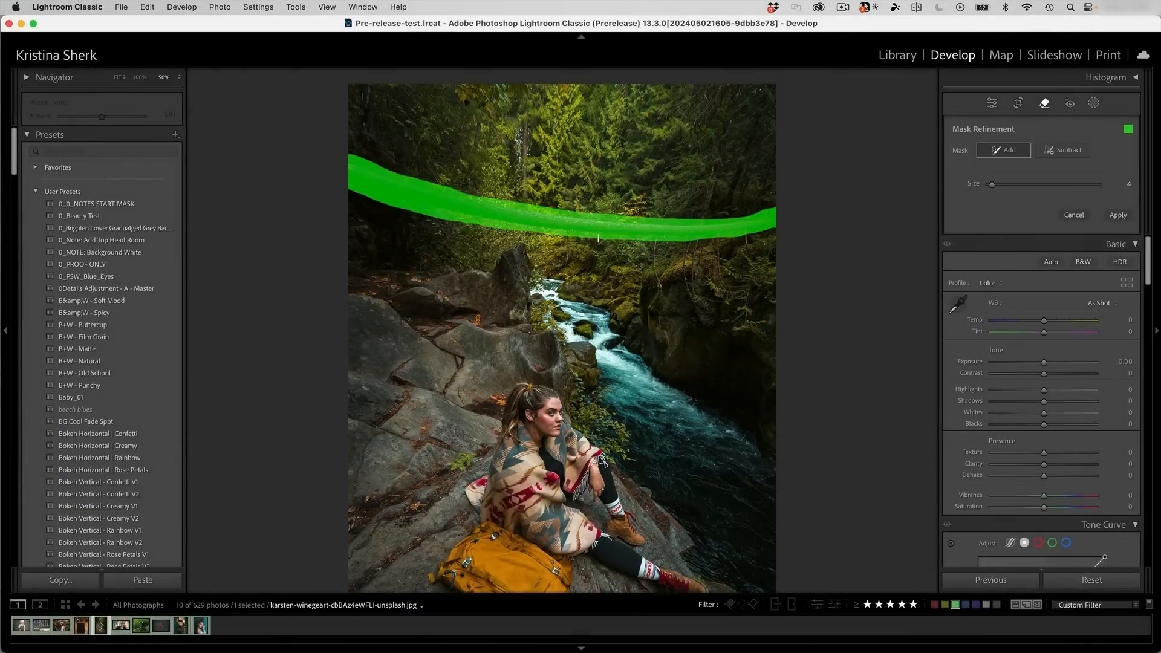
drag(655, 240, 663, 289)
click(598, 242)
mouse_move(684, 241)
mouse_down()
mouse_move(693, 299)
mouse_move(696, 238)
mouse_move(716, 249)
mouse_move(721, 279)
mouse_move(718, 249)
mouse_move(730, 266)
mouse_move(691, 245)
mouse_move(759, 267)
mouse_up()
key([)
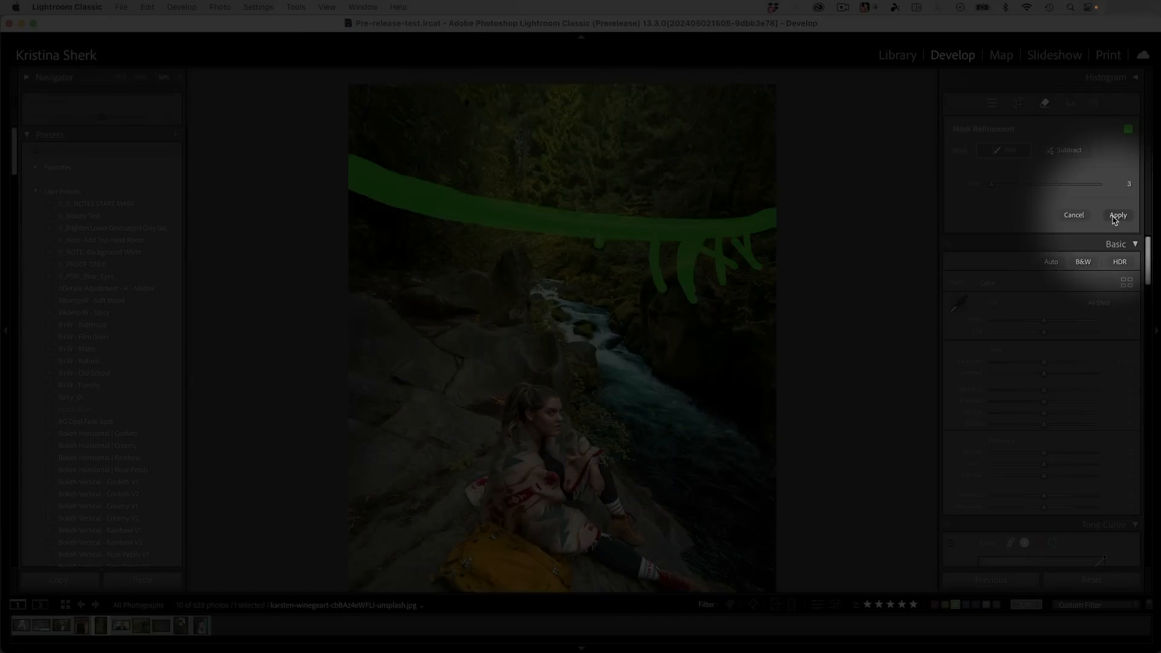
click(1117, 216)
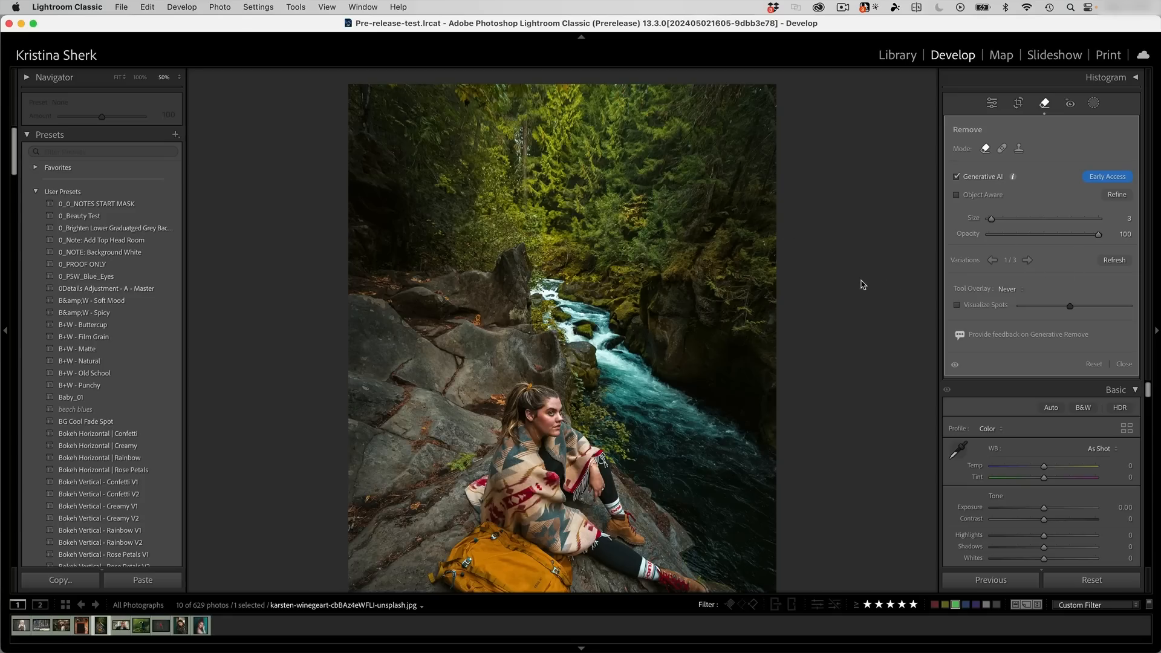
Step: Compare the before and after views of the log removal repeatedly
key(backslash)
key(backslash)
key(backslash)
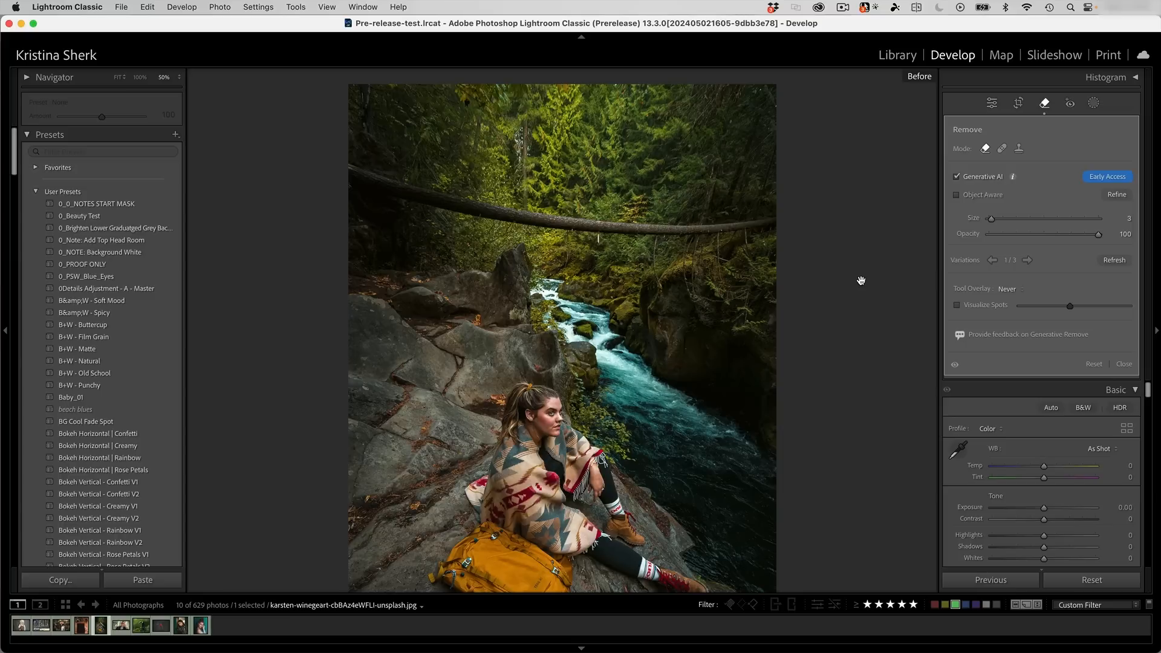
key(backslash)
key(backslash)
key(backslash)
key(backslash)
key(backslash)
key(backslash)
key(backslash)
key(backslash)
key(backslash)
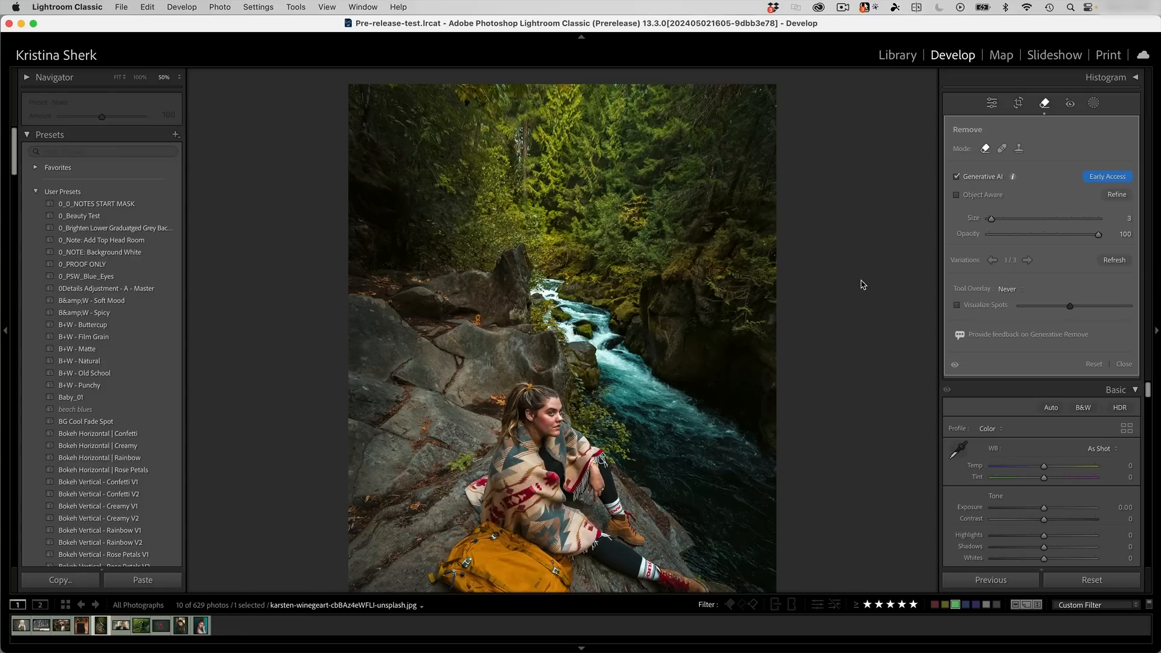
key(backslash)
key(backslash)
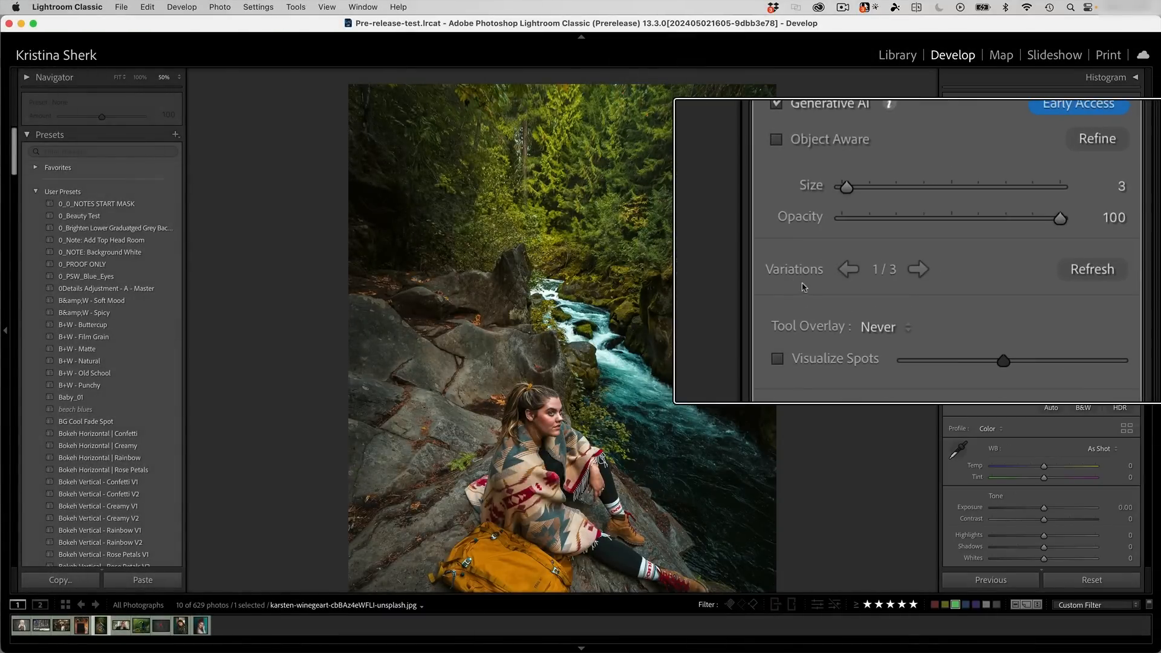
Step: Cycle through the generated variations of the log removal and leave the third one selected
click(917, 269)
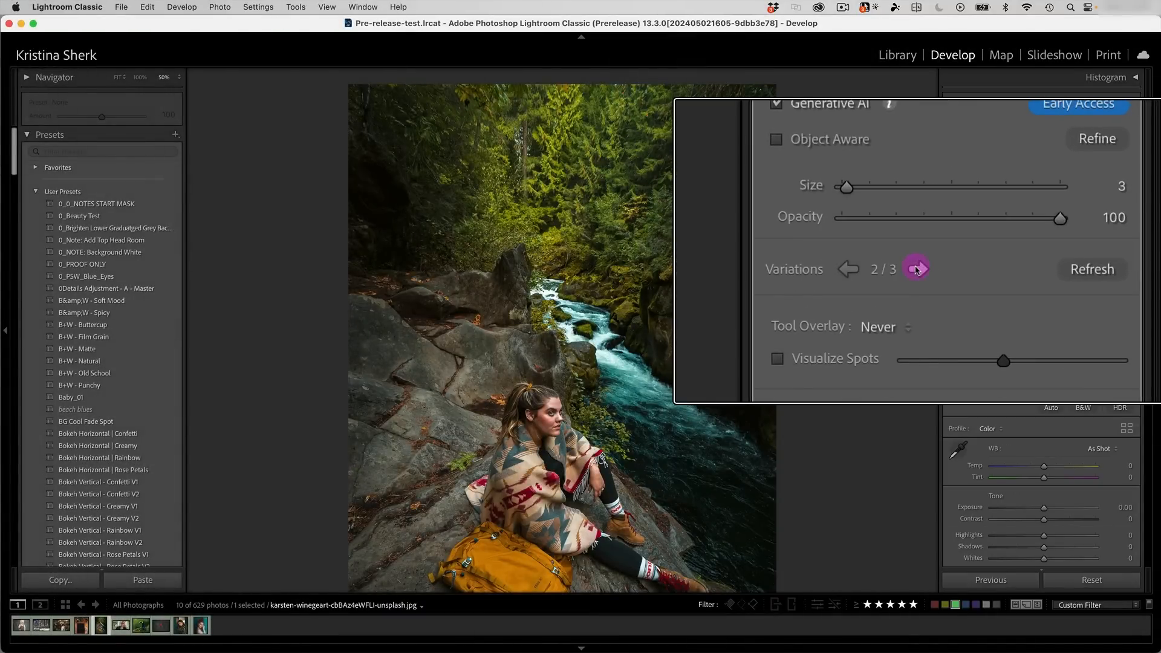
click(916, 269)
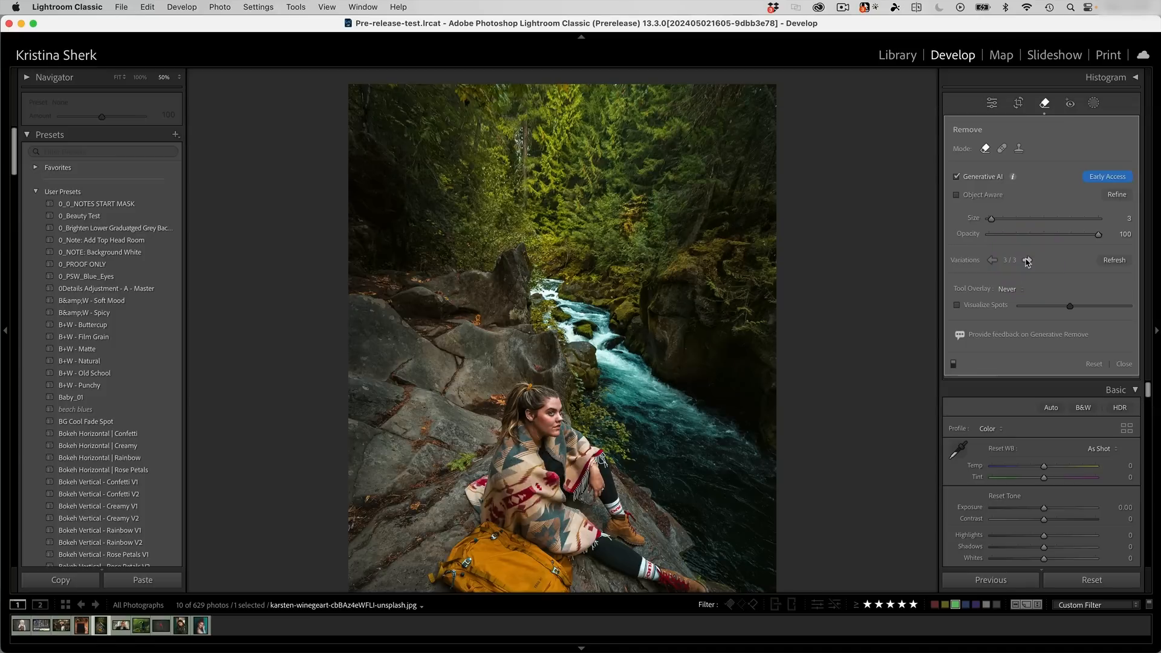
click(1027, 260)
click(1027, 260)
click(1027, 260)
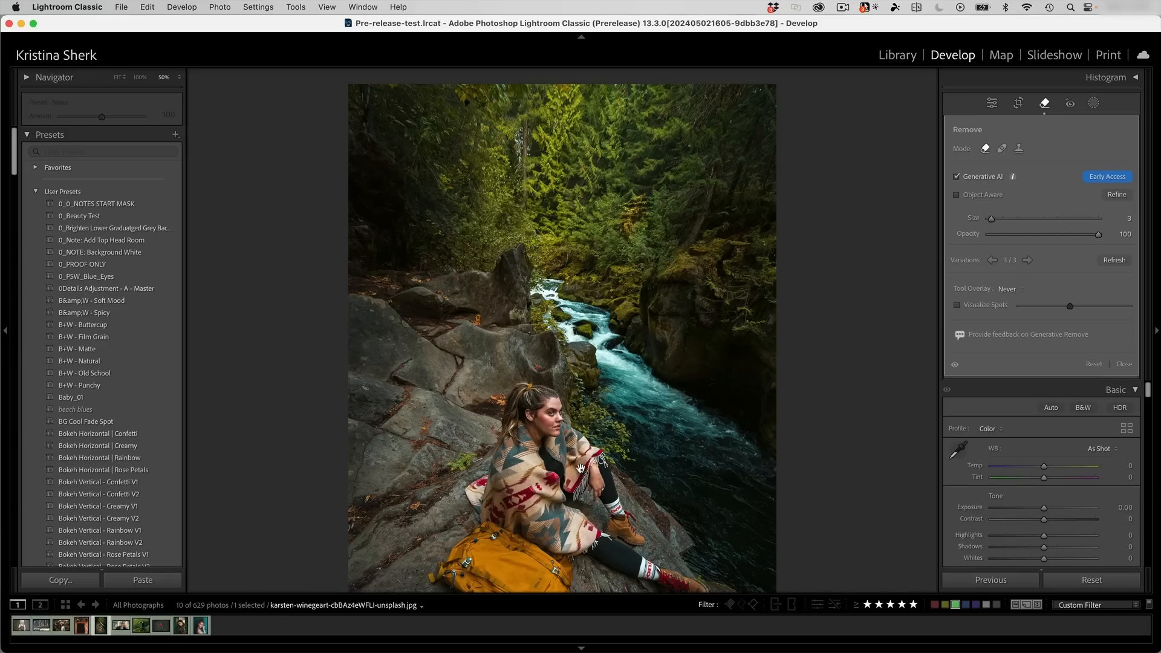
Step: Enable Object Aware for the Remove tool for use on the yellow backpack in the lower part of the photo
scroll(580, 468, down, 5)
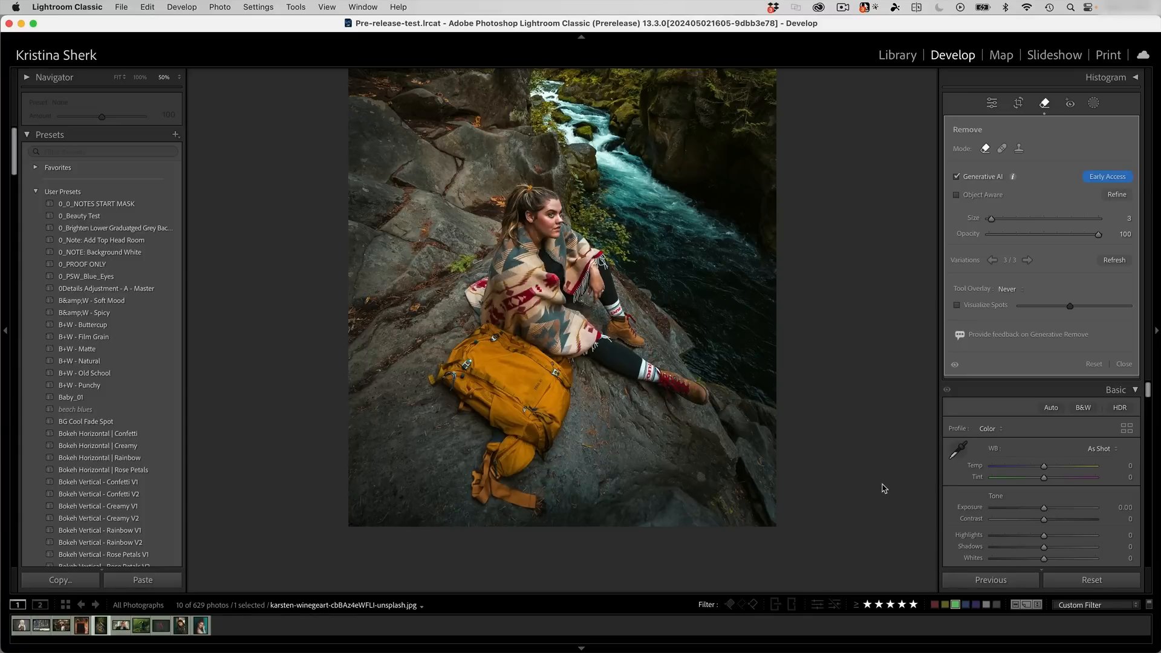
click(956, 194)
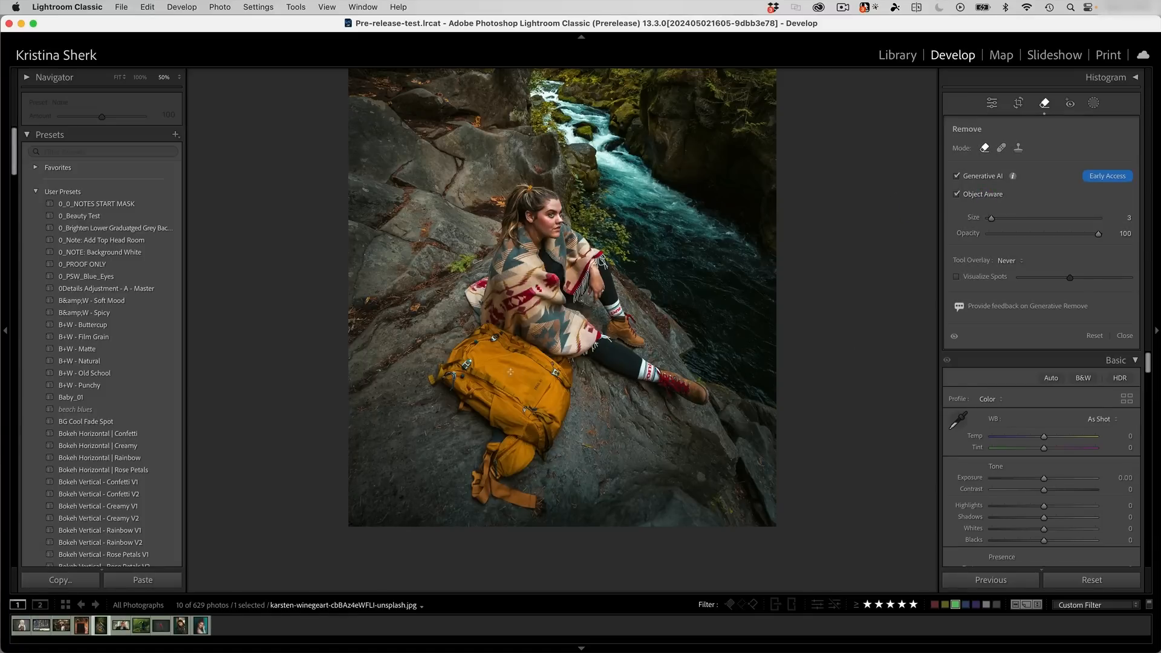
scroll(479, 399, up, 10)
scroll(479, 400, up, 10)
scroll(493, 376, up, 10)
scroll(497, 394, up, 4)
click(505, 392)
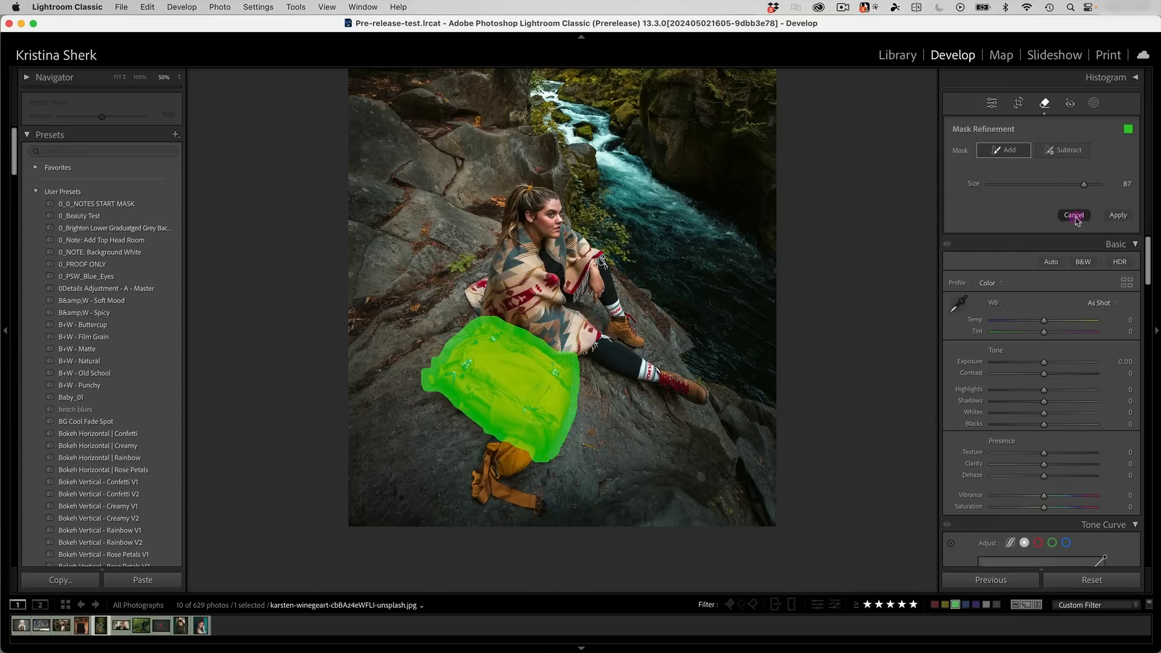
click(1075, 216)
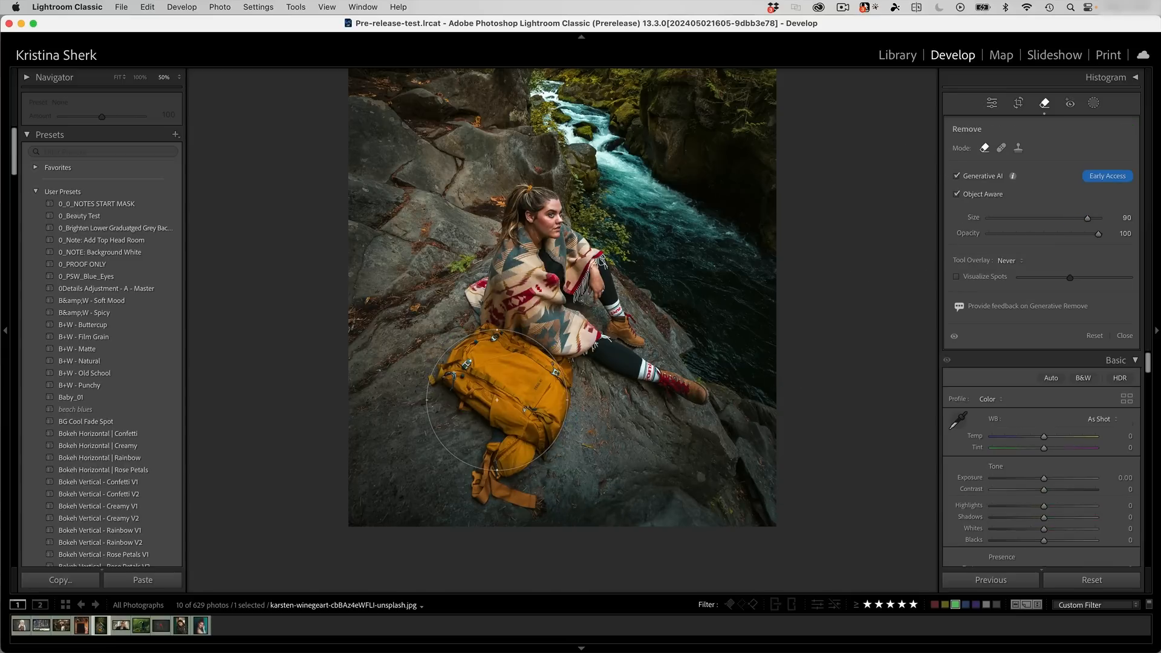
key(bracketright)
click(502, 411)
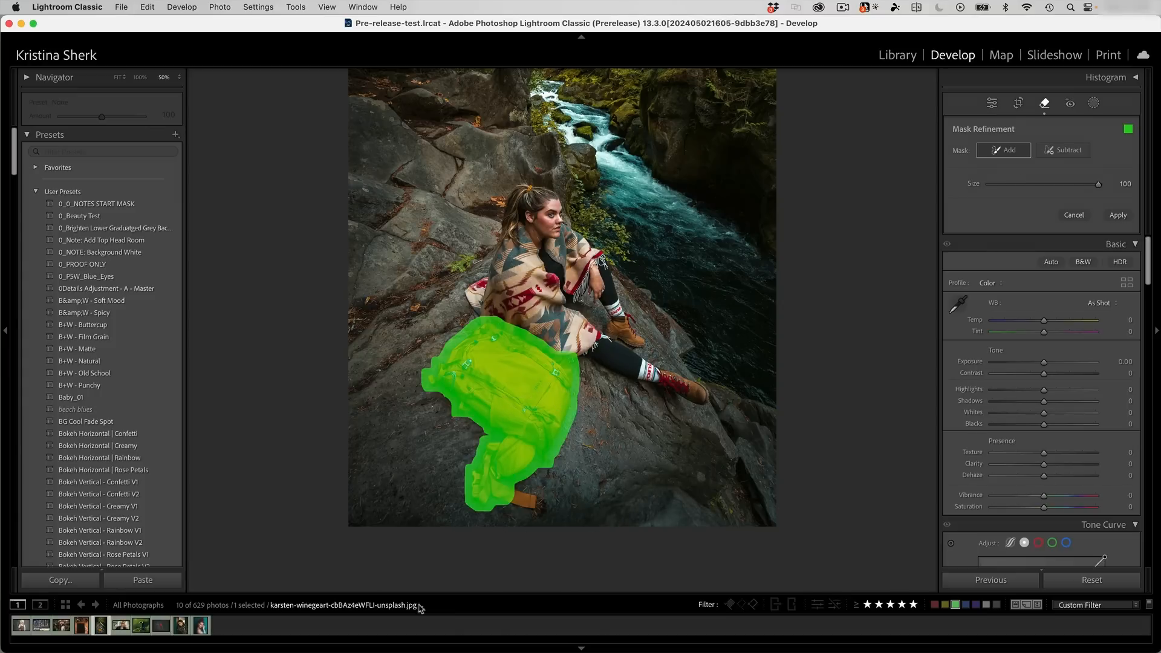
scroll(522, 496, down, 5)
scroll(514, 499, down, 1)
click(1075, 216)
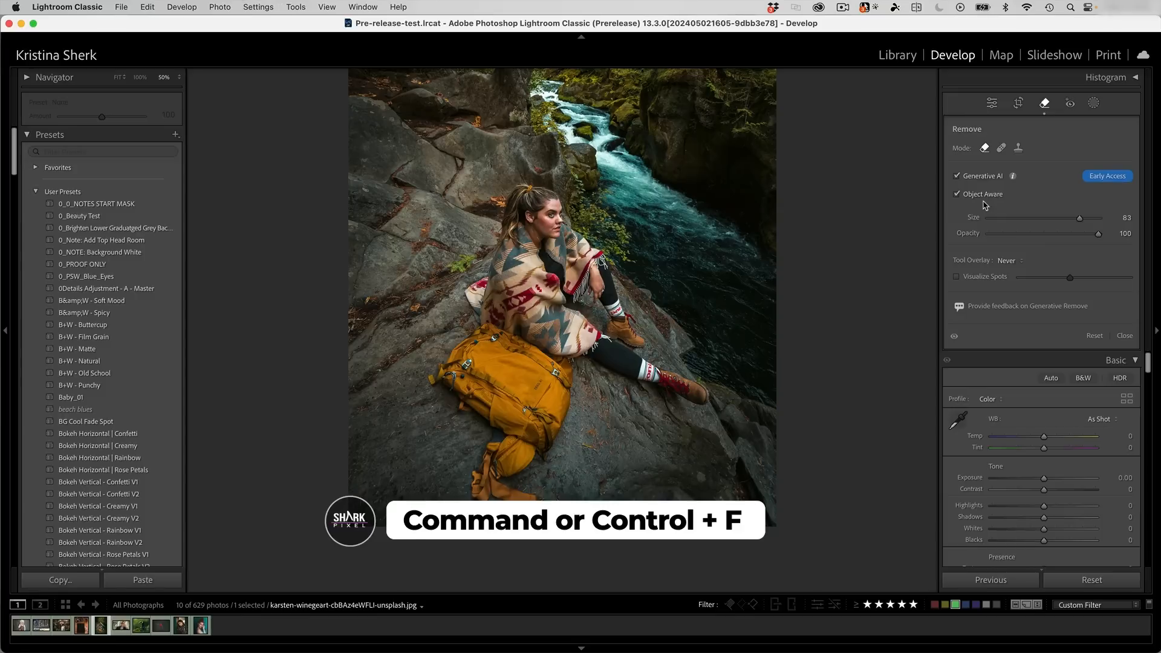
key(super+f)
key(super+f)
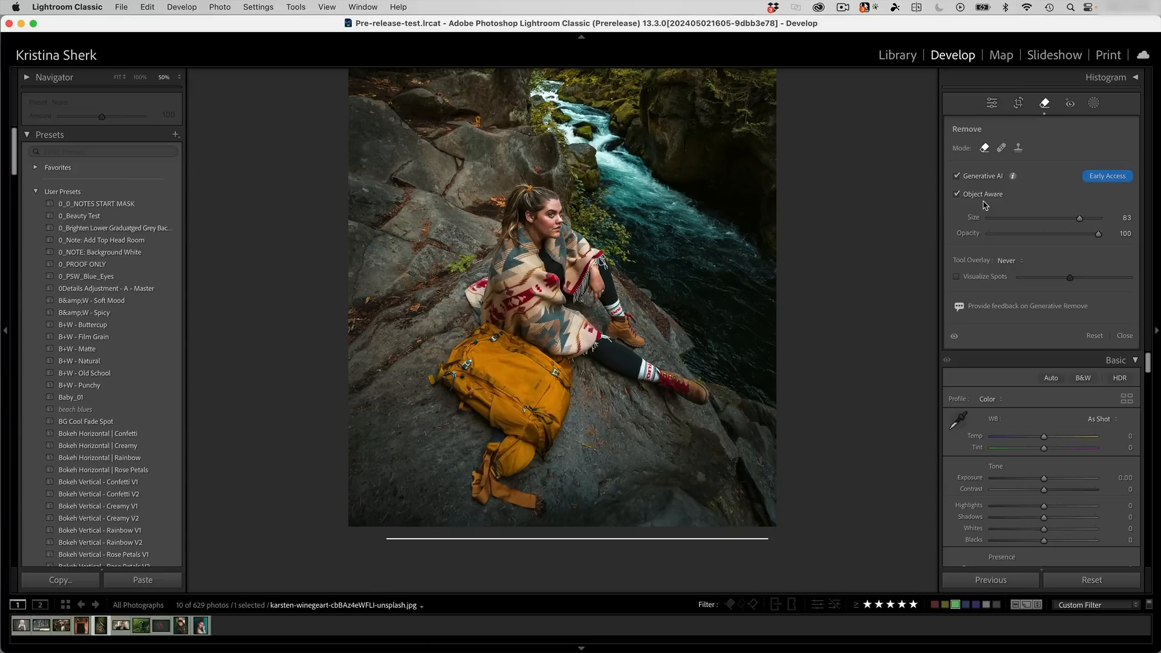
Step: Mask the whole yellow backpack, including its dangling straps, by painting over it with a smaller Object Aware brush of size 13
key(bracketleft)
key(bracketleft)
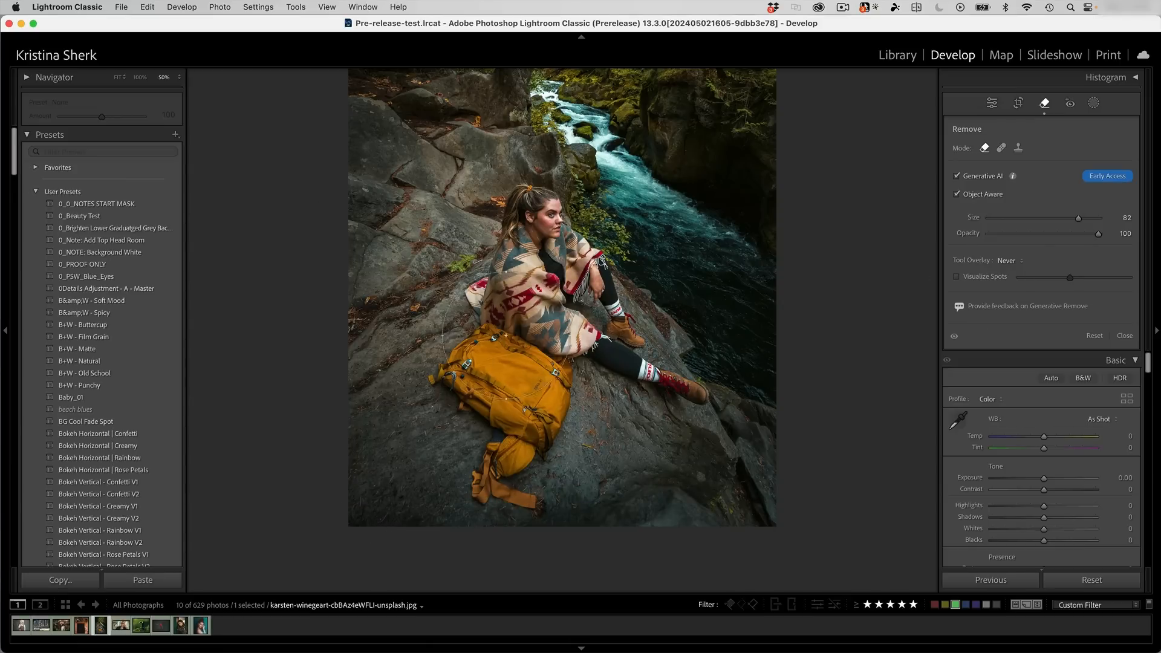
key(bracketleft)
key(bracketleft)
key(bracketleft)
key(bracketleft)
key(bracketleft)
mouse_move(458, 351)
mouse_down()
mouse_move(483, 329)
mouse_move(561, 368)
mouse_move(567, 392)
mouse_move(564, 374)
mouse_move(539, 450)
mouse_move(492, 477)
mouse_move(528, 503)
mouse_move(476, 486)
mouse_move(480, 499)
mouse_move(500, 429)
mouse_move(506, 454)
mouse_move(500, 427)
mouse_move(435, 380)
mouse_move(461, 357)
mouse_up()
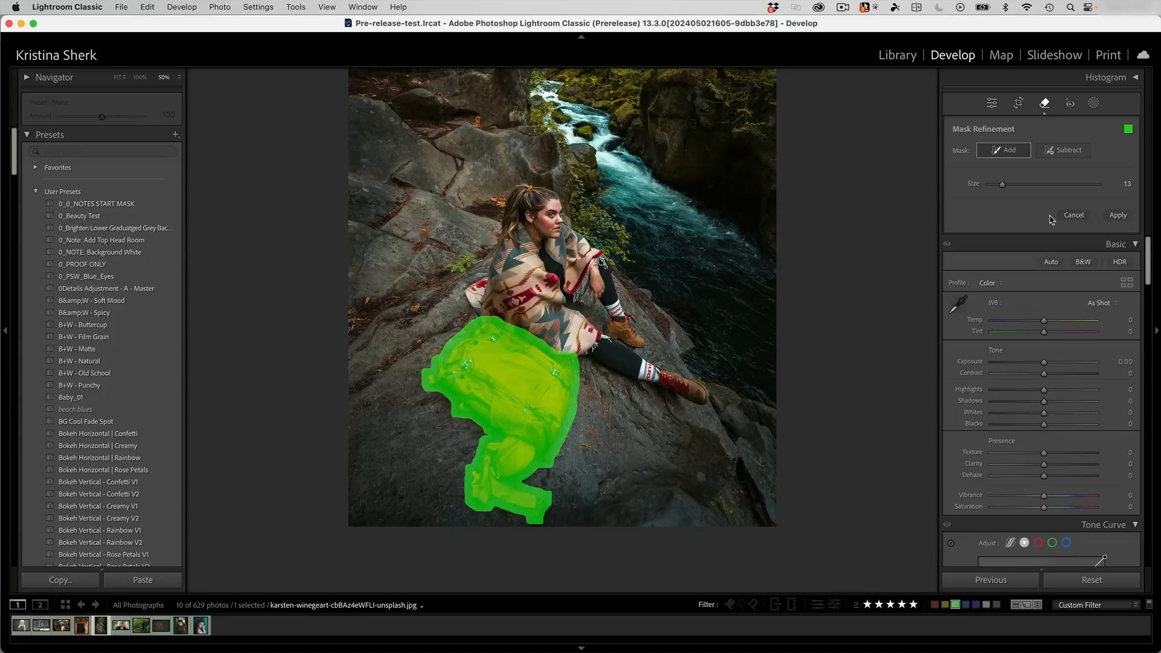
Step: Subtract the part of the backpack mask that overlaps the woman's blanket and leg, using a brush size of 10
key(super+equal)
key(super+equal)
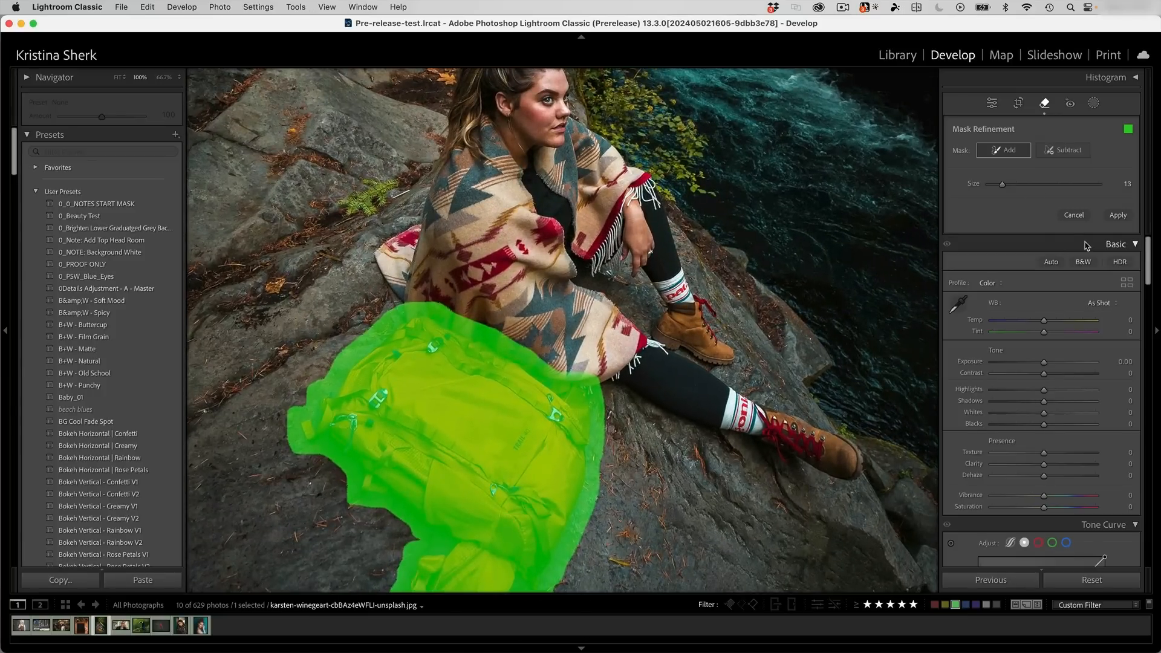
drag(506, 421, 546, 277)
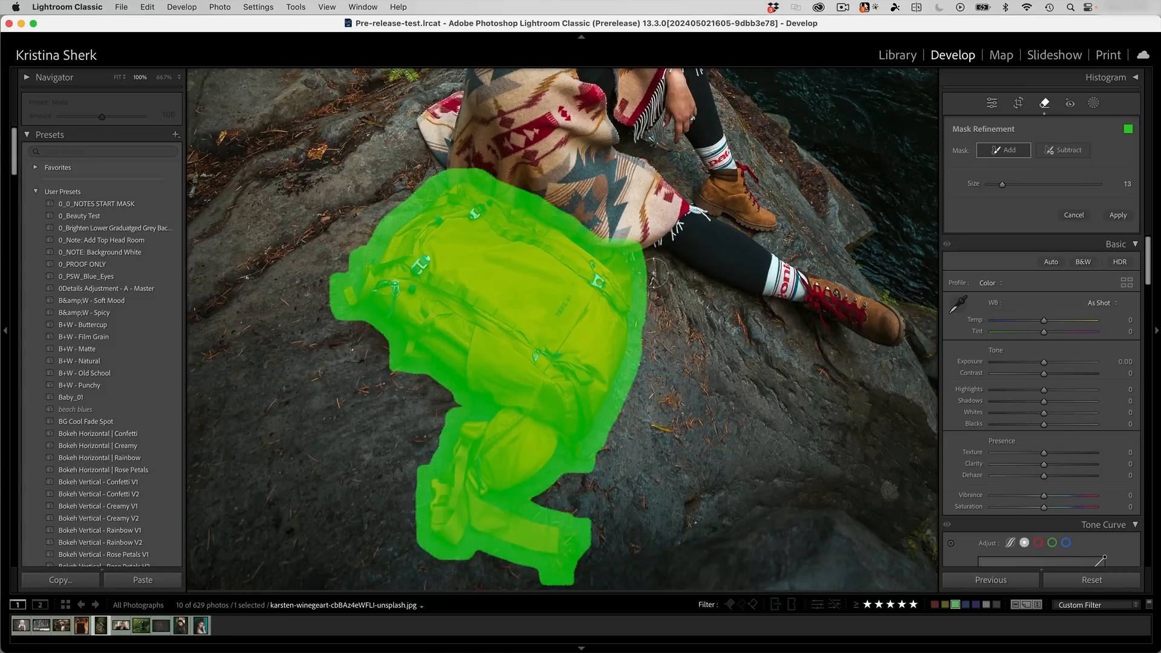
click(1069, 149)
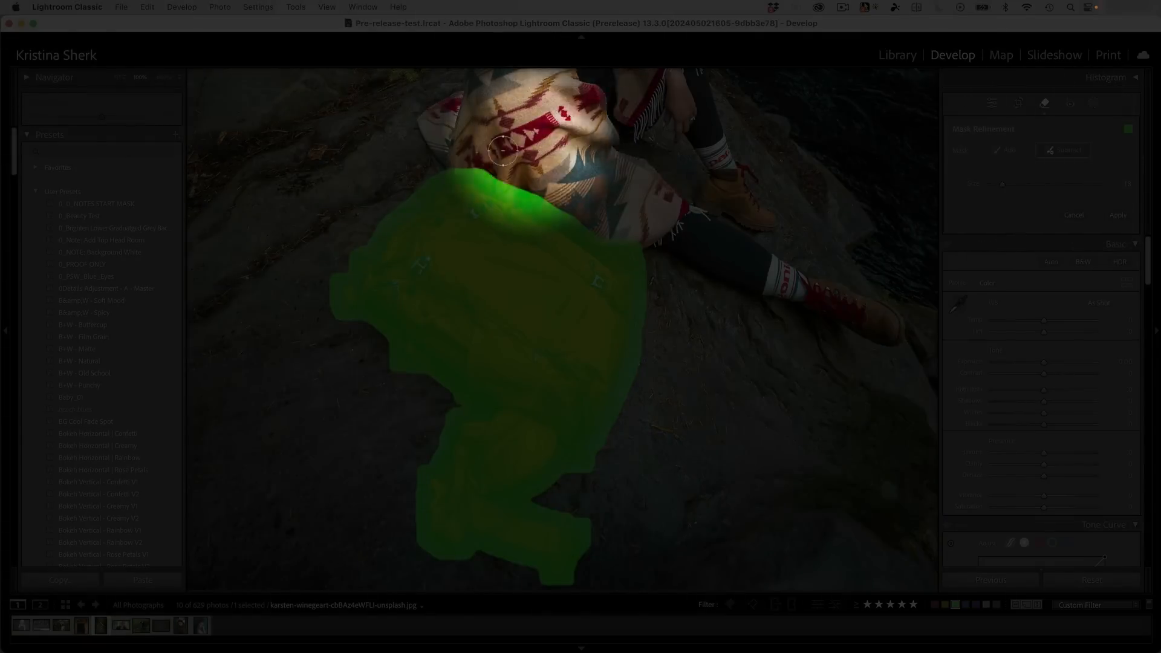
key(bracketleft)
key(bracketleft)
key(bracketleft)
mouse_move(457, 168)
mouse_down()
mouse_move(595, 234)
mouse_move(649, 236)
mouse_move(620, 234)
mouse_move(648, 254)
mouse_move(652, 280)
mouse_move(642, 237)
mouse_move(648, 328)
mouse_up()
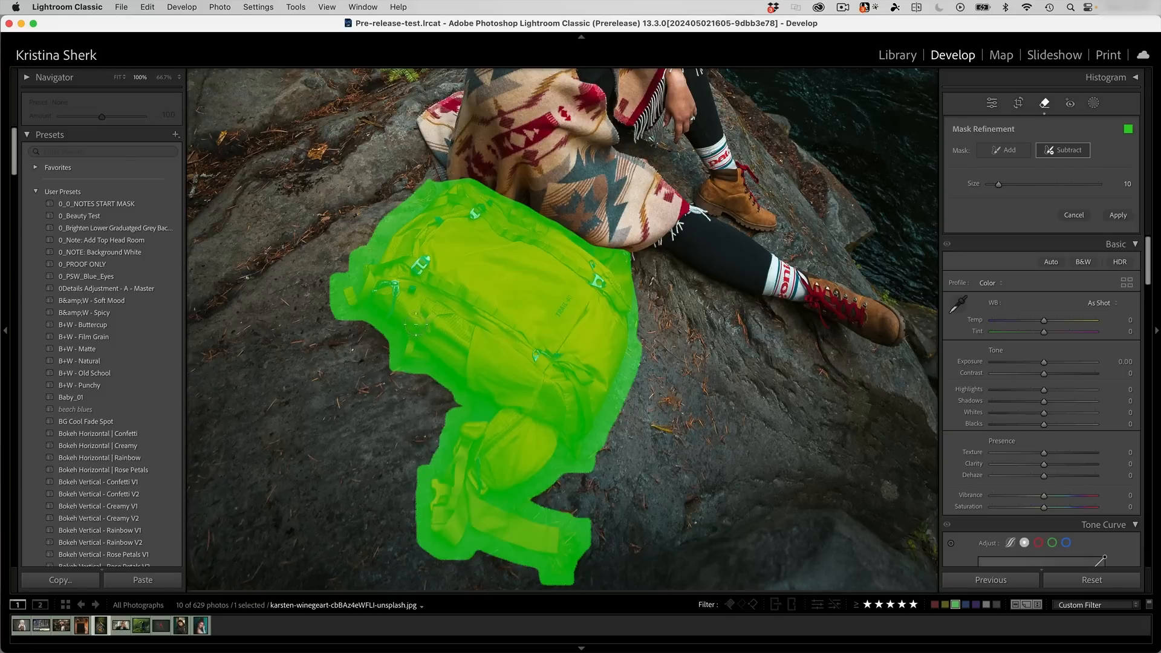
Step: Add the shadowed rock along the backpack's lower-left edge to the mask and apply the removal
click(1005, 150)
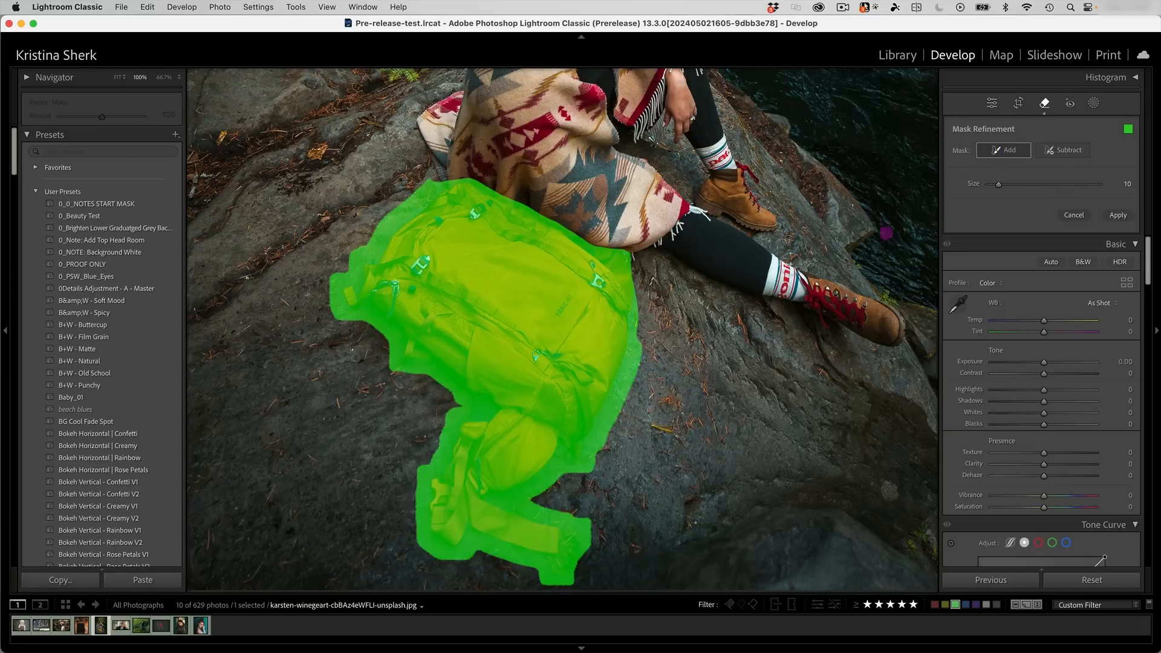
drag(353, 317, 462, 412)
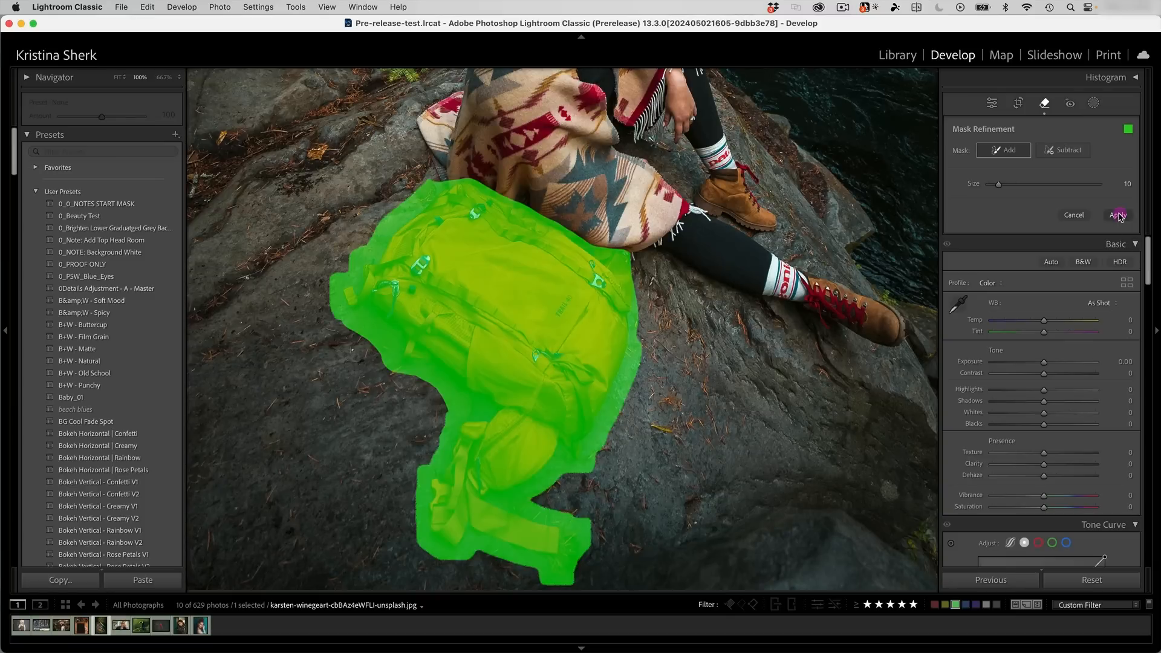
click(1118, 215)
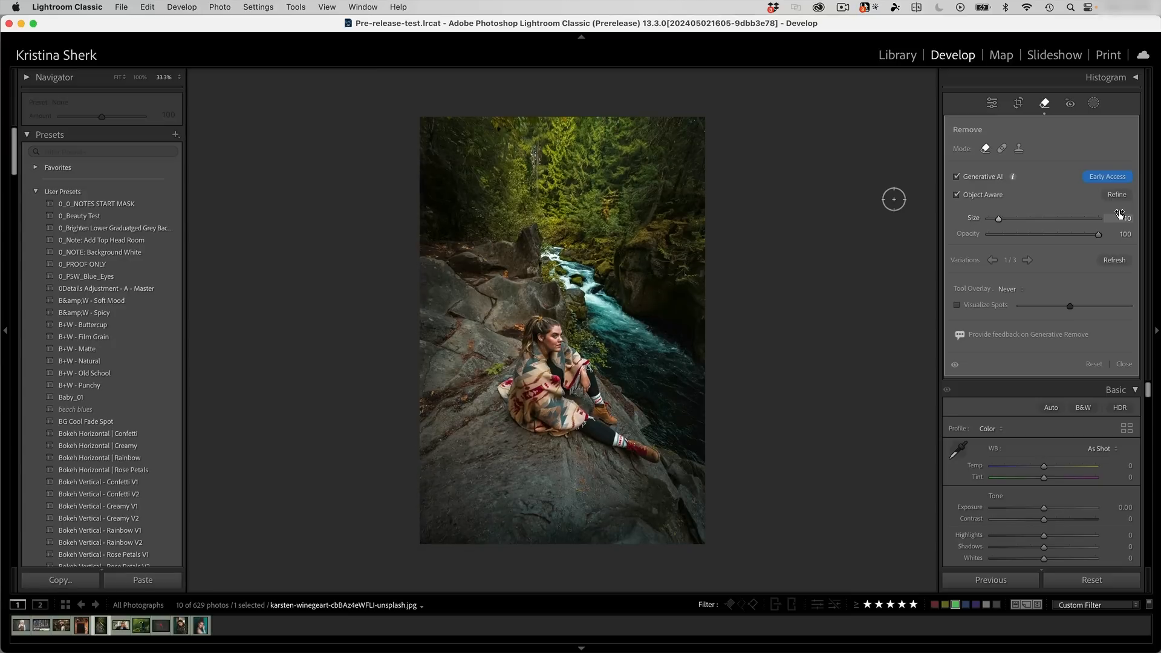
Step: Cycle through the generated variations of the backpack removal and leave the third one selected
click(1030, 260)
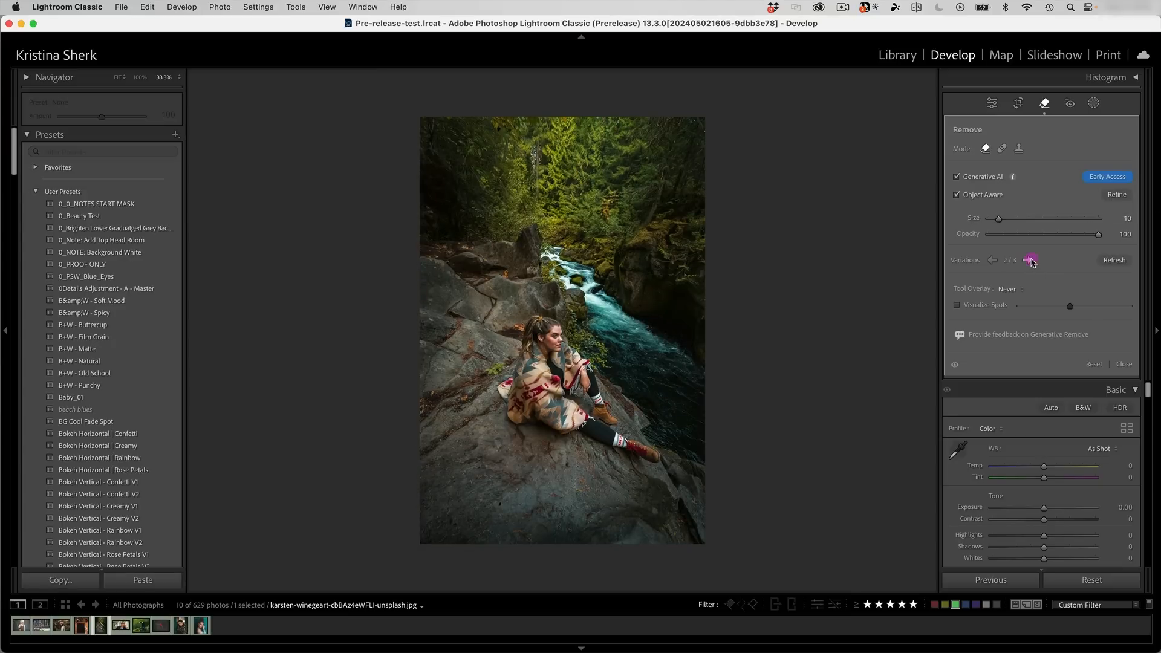
click(1030, 260)
click(1030, 260)
click(1029, 260)
click(1029, 260)
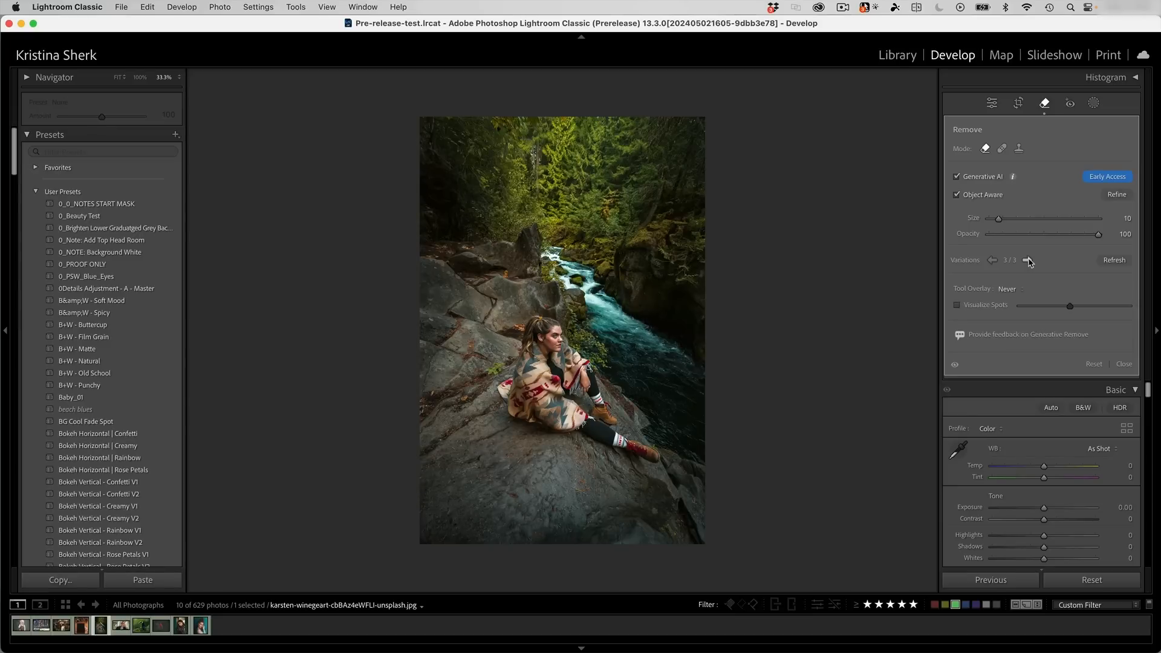
Step: Return to the Library grid and open DEMO_FILE.jpg in the single-image view
key(g)
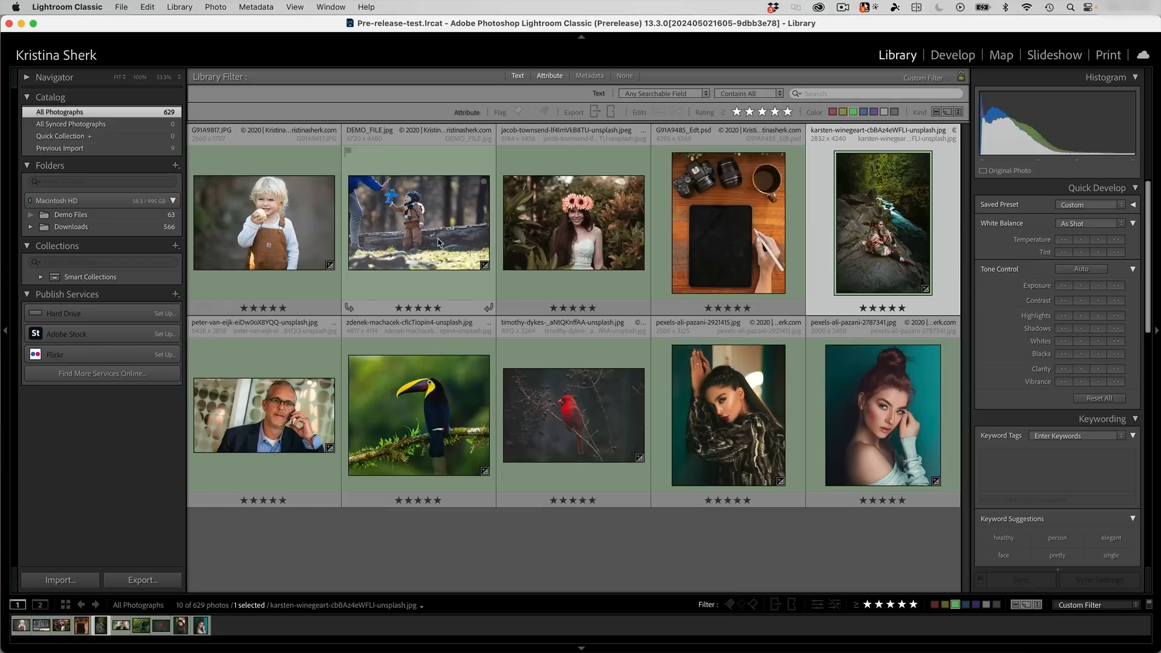
click(399, 229)
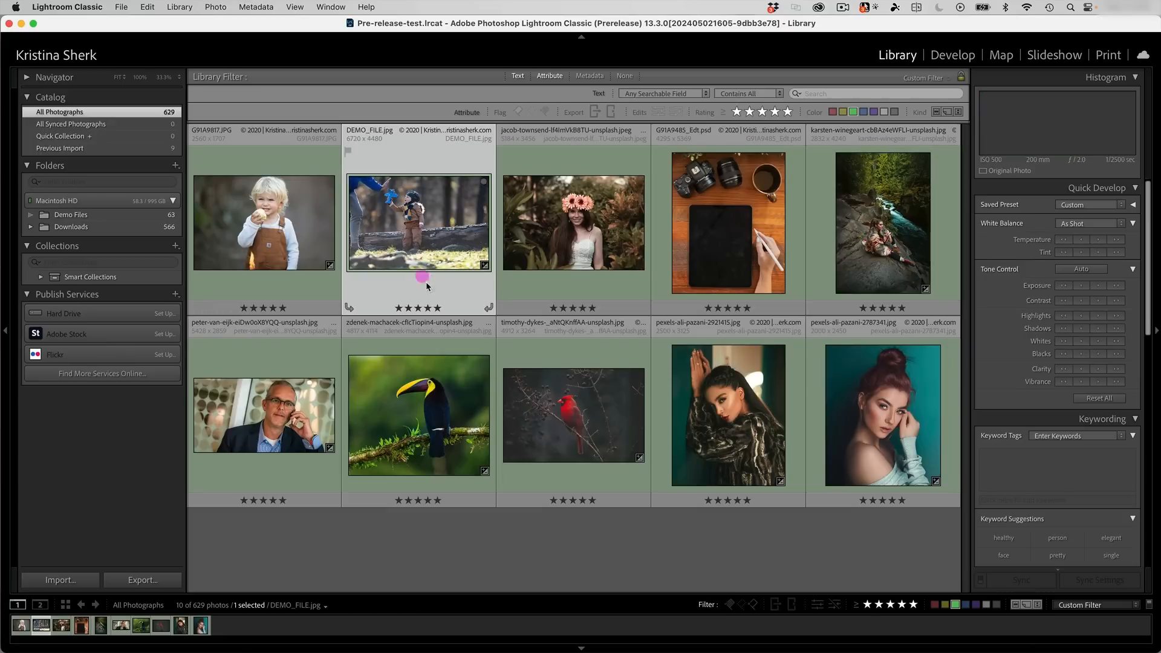
double_click(424, 229)
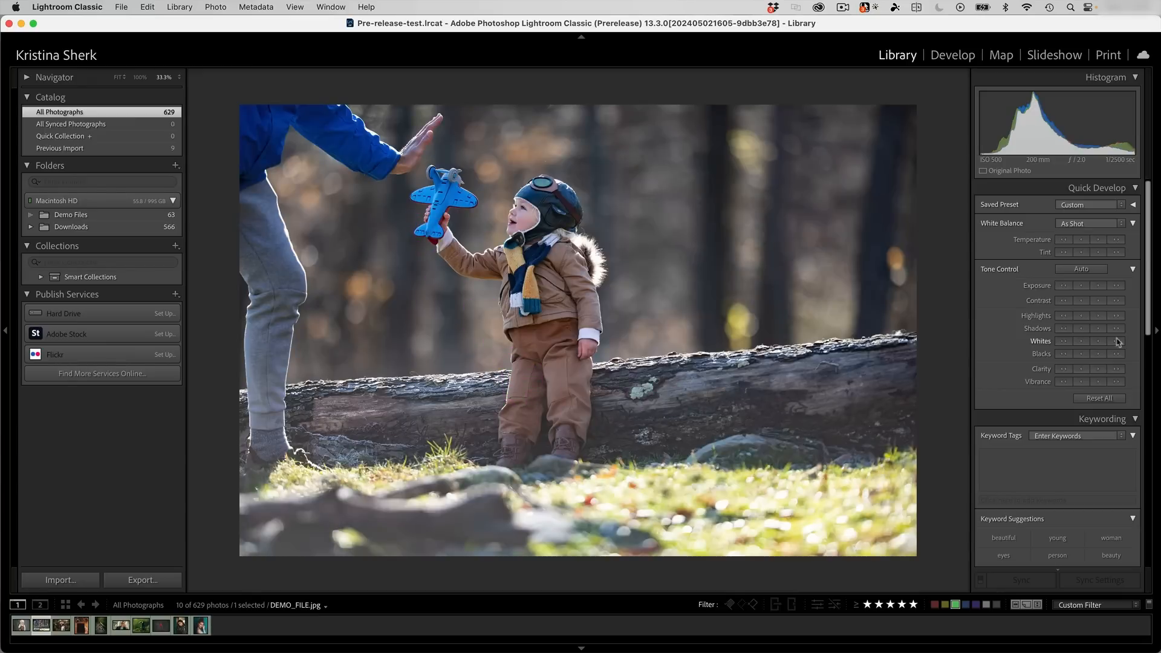
Step: Mark the adult beside the child for removal in the Develop module, using the Remove tool with Generative AI and Object Aware
click(953, 55)
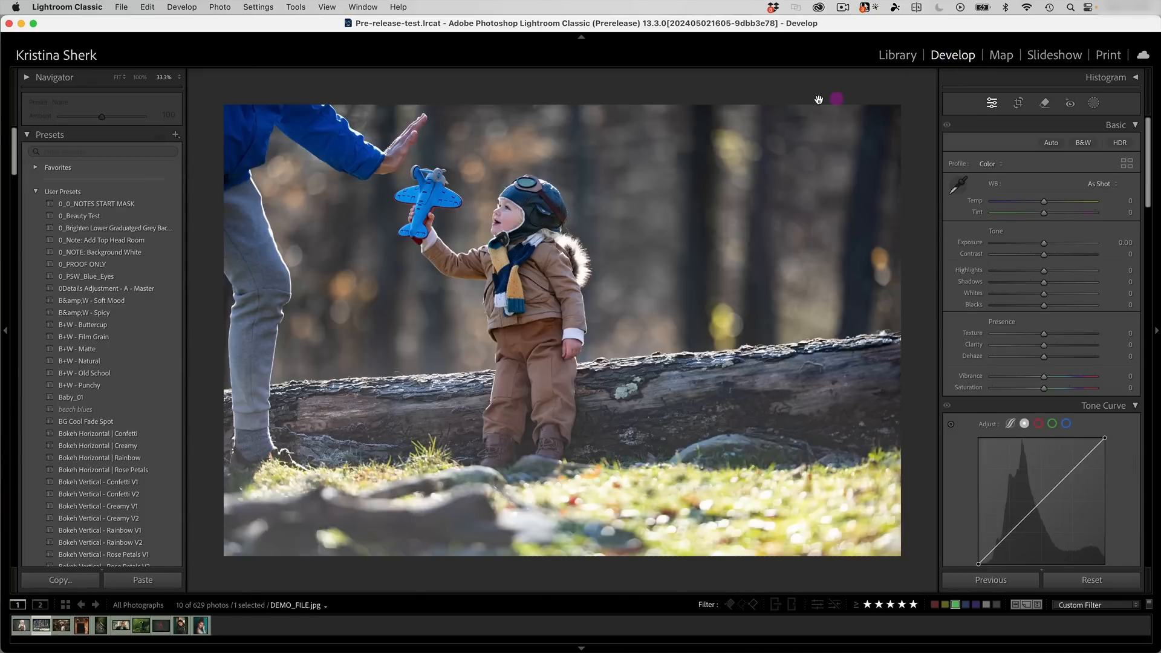
click(1045, 103)
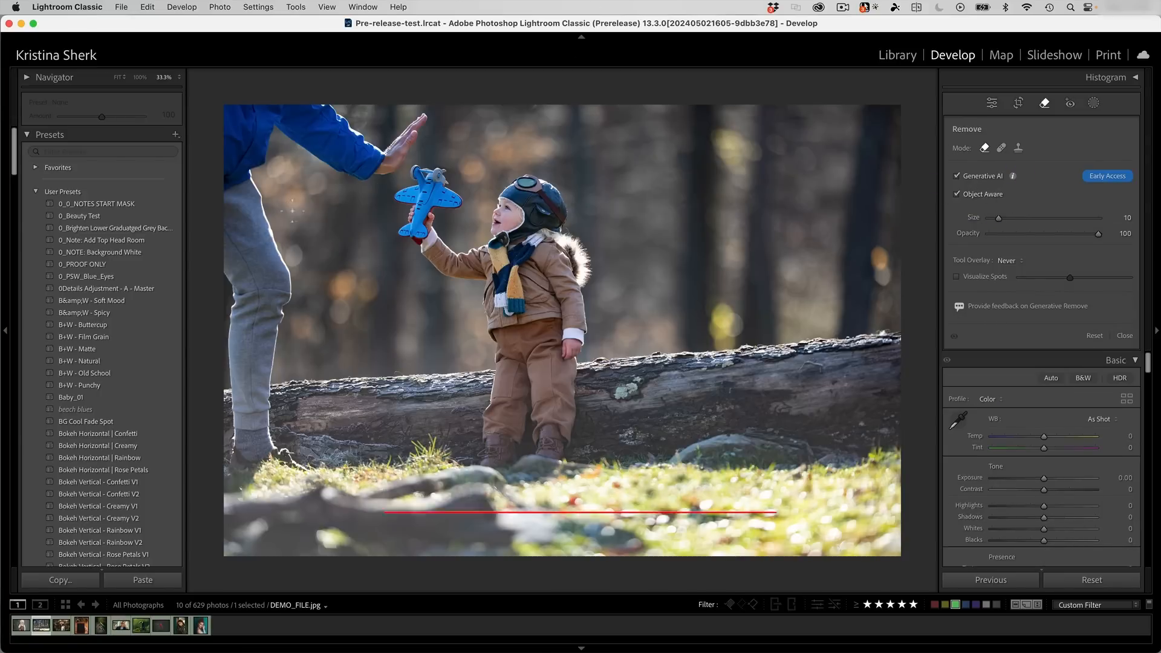
mouse_move(326, 109)
mouse_down()
mouse_move(359, 138)
mouse_move(314, 106)
mouse_move(373, 144)
mouse_move(419, 125)
mouse_move(365, 176)
mouse_move(272, 120)
mouse_move(314, 132)
mouse_move(298, 102)
mouse_move(233, 106)
mouse_move(268, 111)
mouse_move(248, 177)
mouse_move(257, 168)
mouse_move(291, 290)
mouse_move(267, 422)
mouse_move(305, 472)
mouse_move(243, 469)
mouse_move(230, 271)
mouse_move(236, 151)
mouse_up()
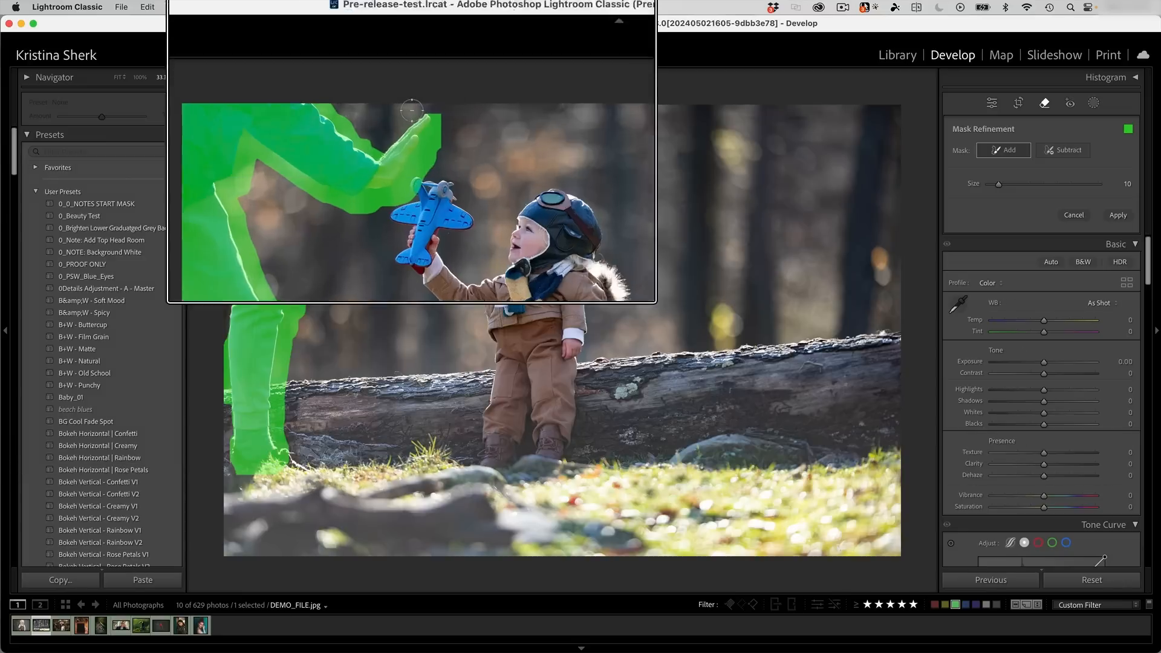
Step: Add the missed areas around the adult's hand, leg and shoe to the mask and apply the removal
key(alt)
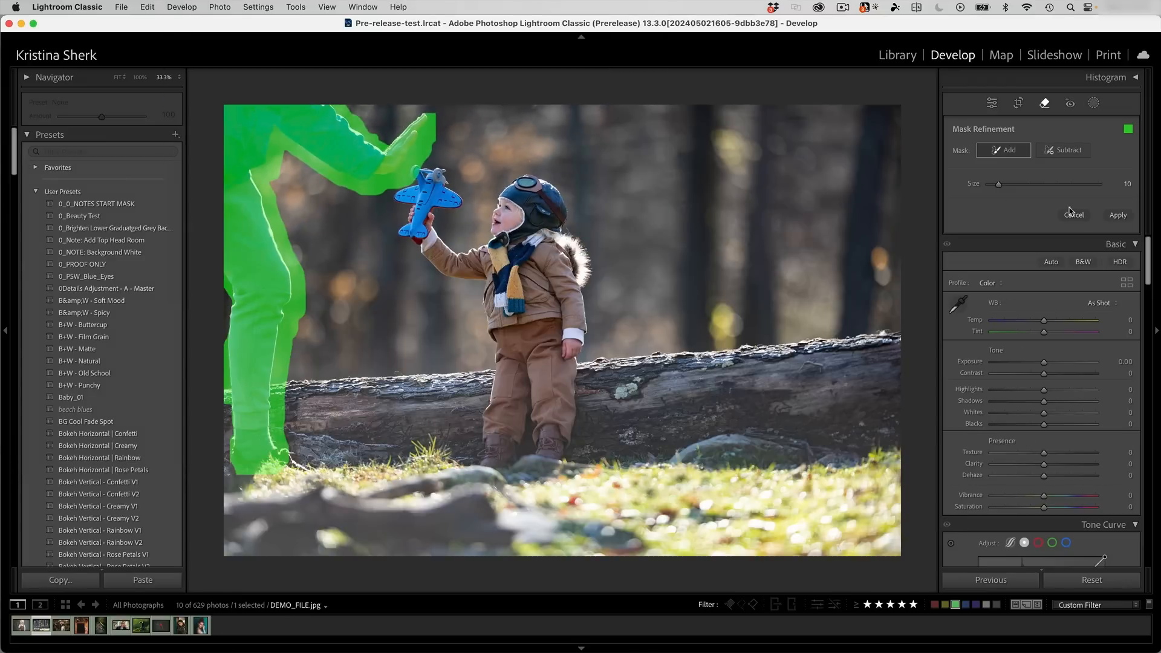
drag(389, 164, 425, 116)
drag(235, 296, 236, 341)
mouse_move(273, 446)
mouse_down()
mouse_move(306, 471)
mouse_move(266, 466)
mouse_up()
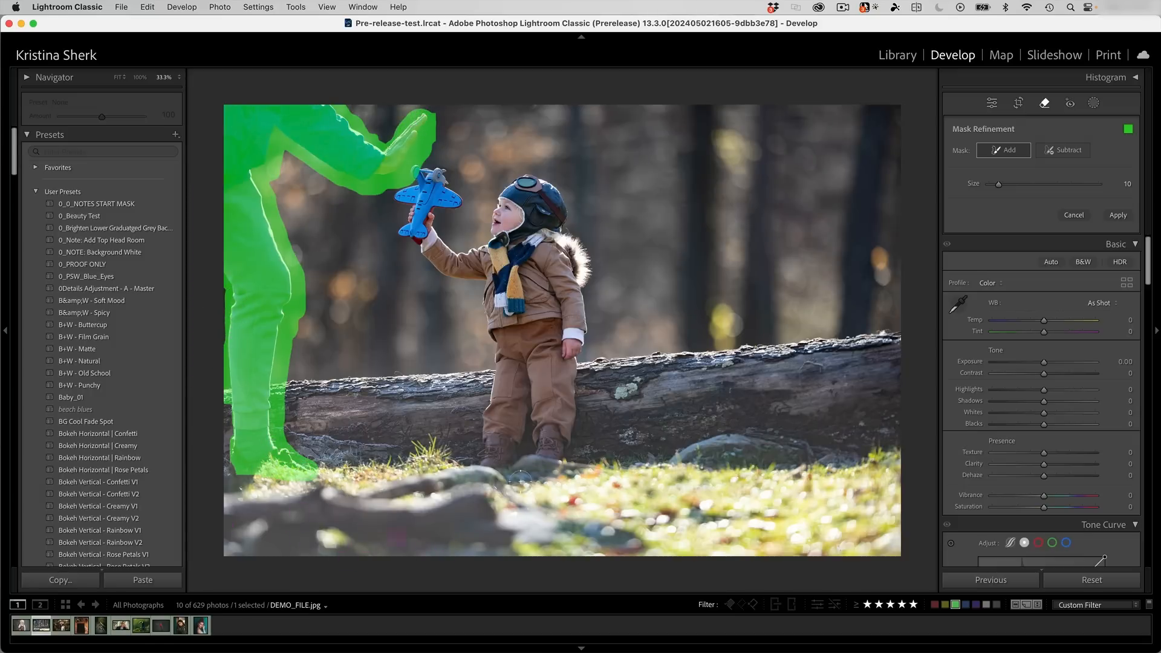
click(1116, 216)
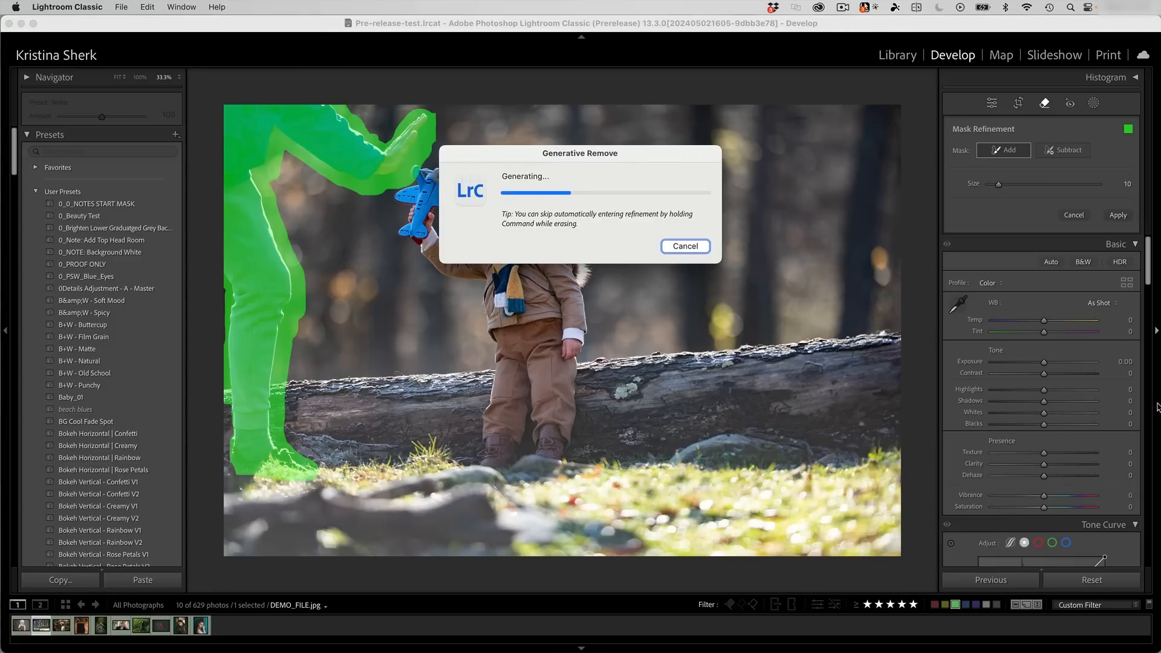
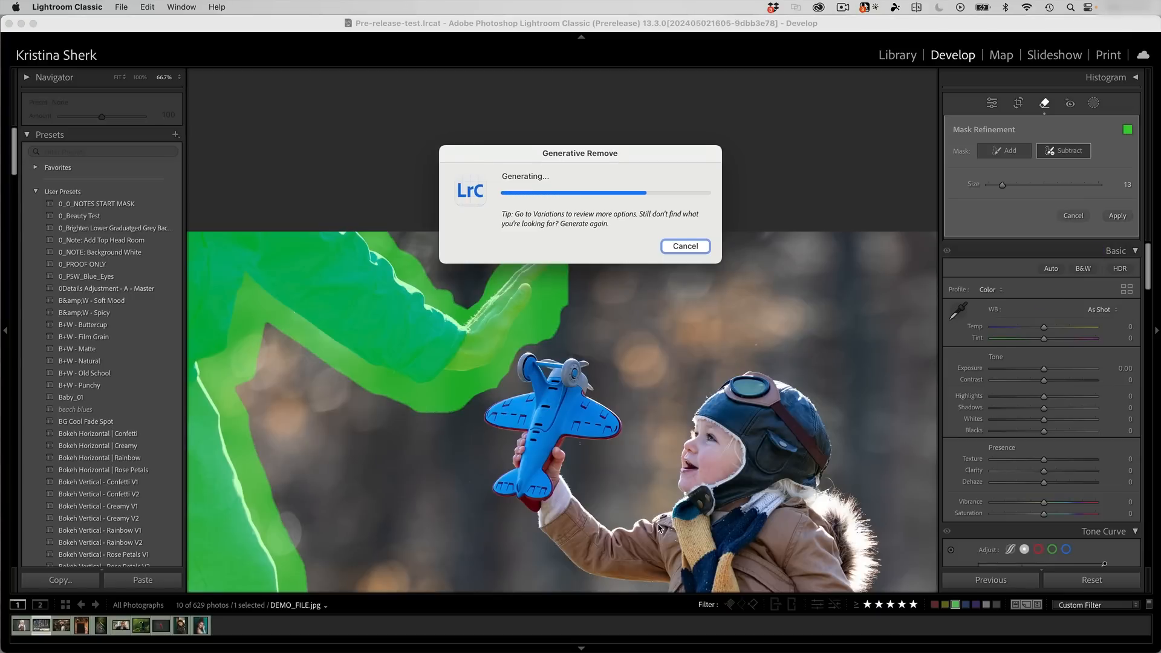
Step: View the whole photo with the tool overlay set to Never and compare it with and without the removal
key(z)
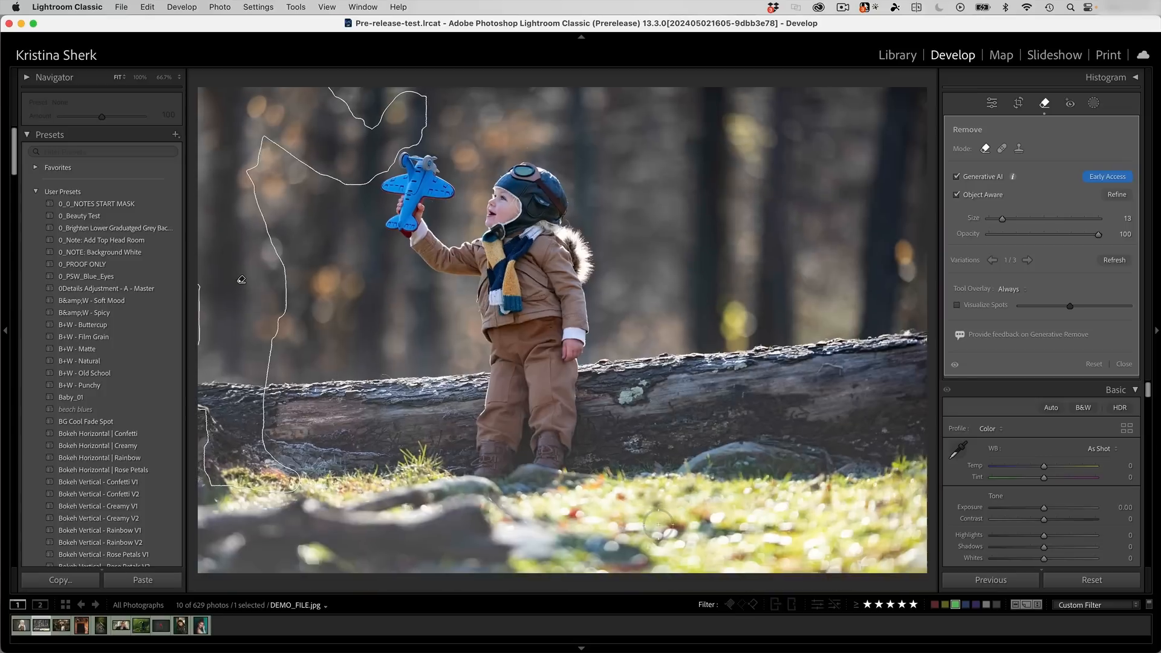
key(h)
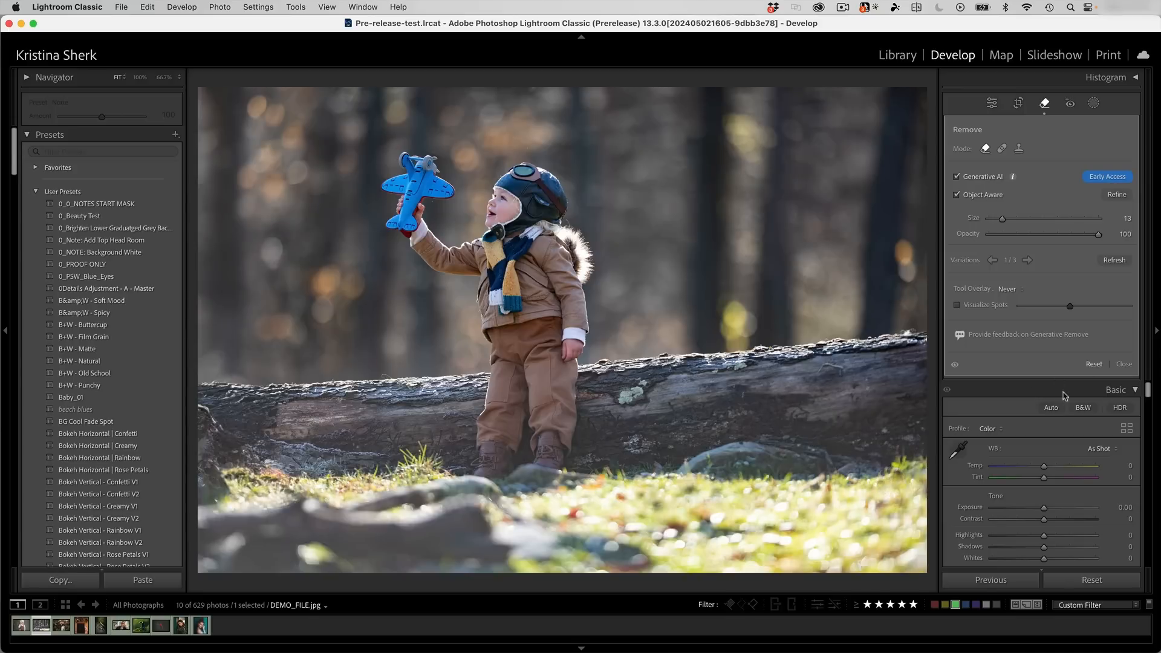
click(955, 366)
click(956, 368)
Step: Cycle through the generated variations of the adult's removal and leave the third one selected
click(1028, 260)
click(1028, 260)
click(1026, 262)
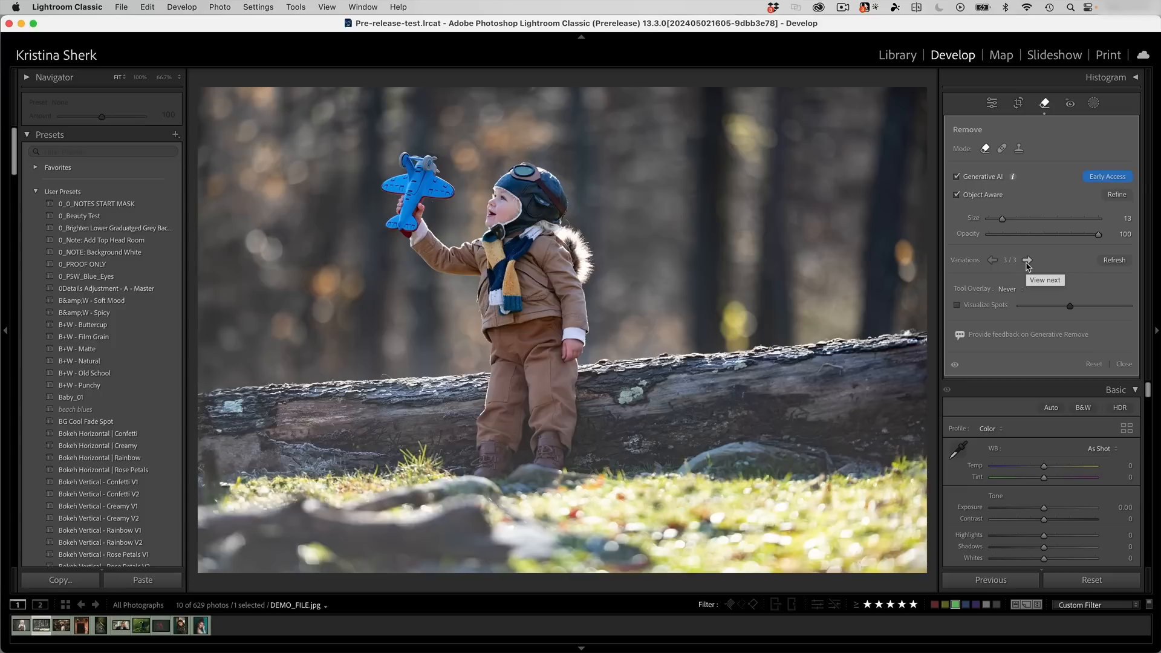
Step: Return to the Library grid and open pexels-ali-pazani-2787341.jpg in the single-image view
key(g)
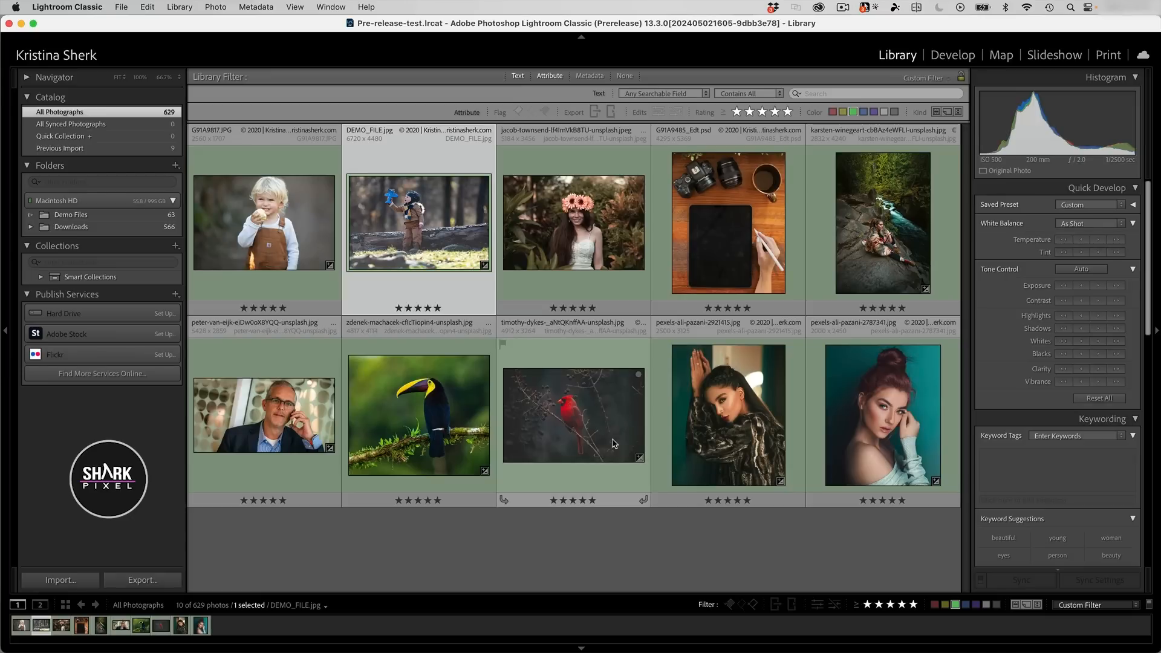
click(287, 243)
click(877, 424)
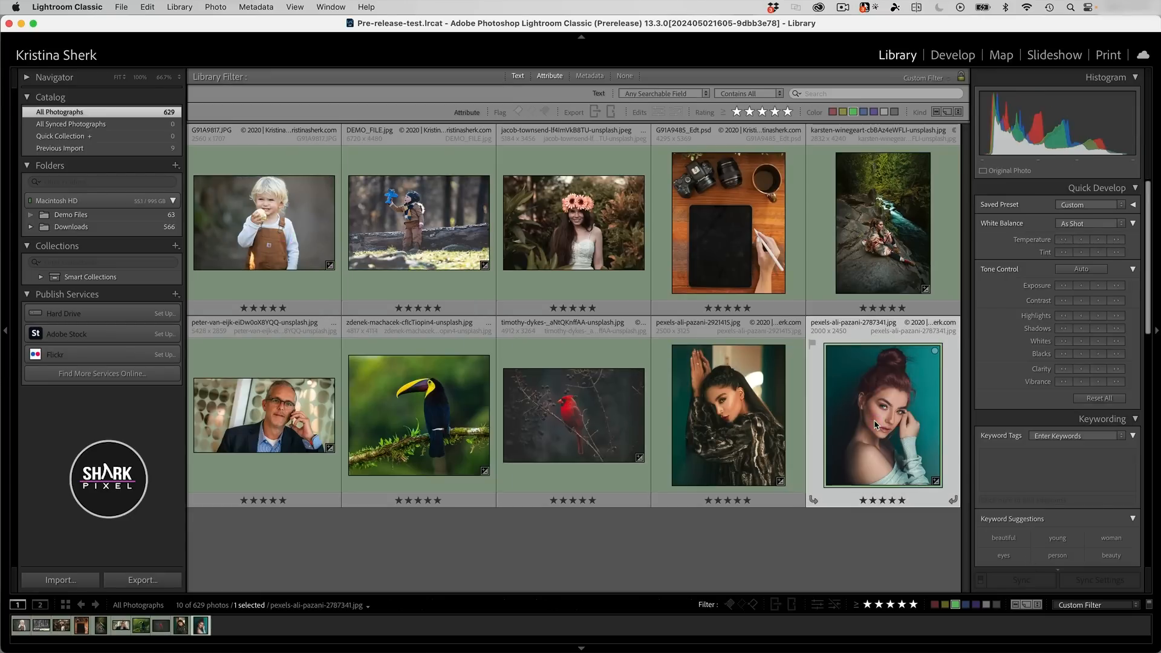
double_click(874, 424)
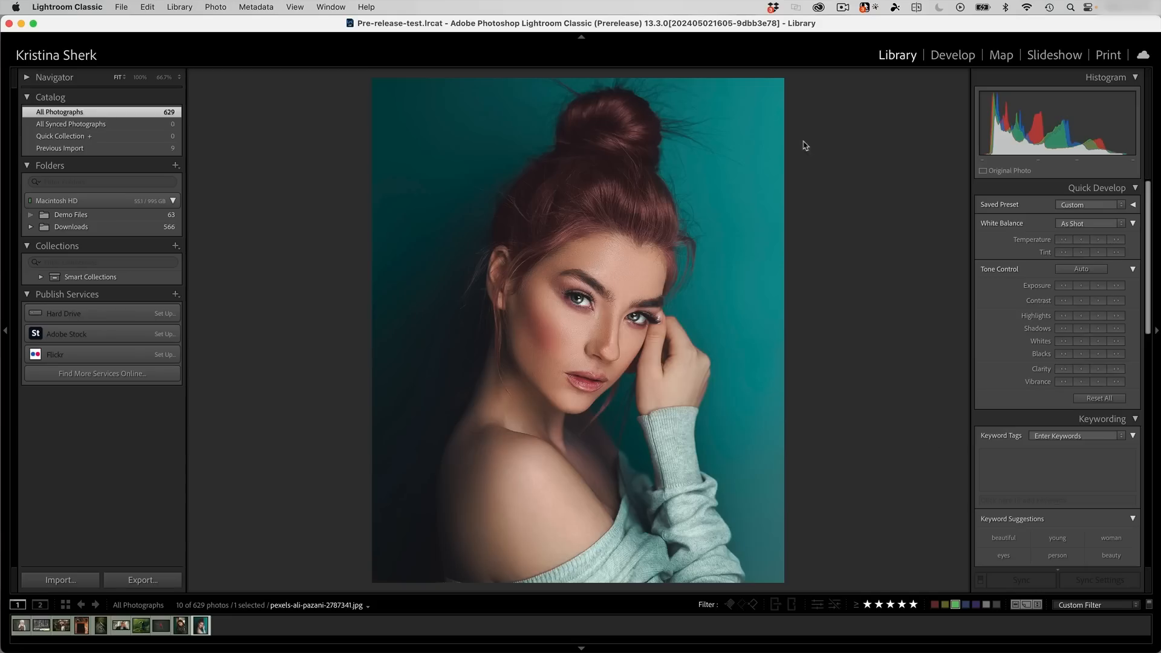
Step: Paint over the flyaway hairs on the right side of the woman's head and bun with the Remove tool, Object Aware off and size 15
click(951, 54)
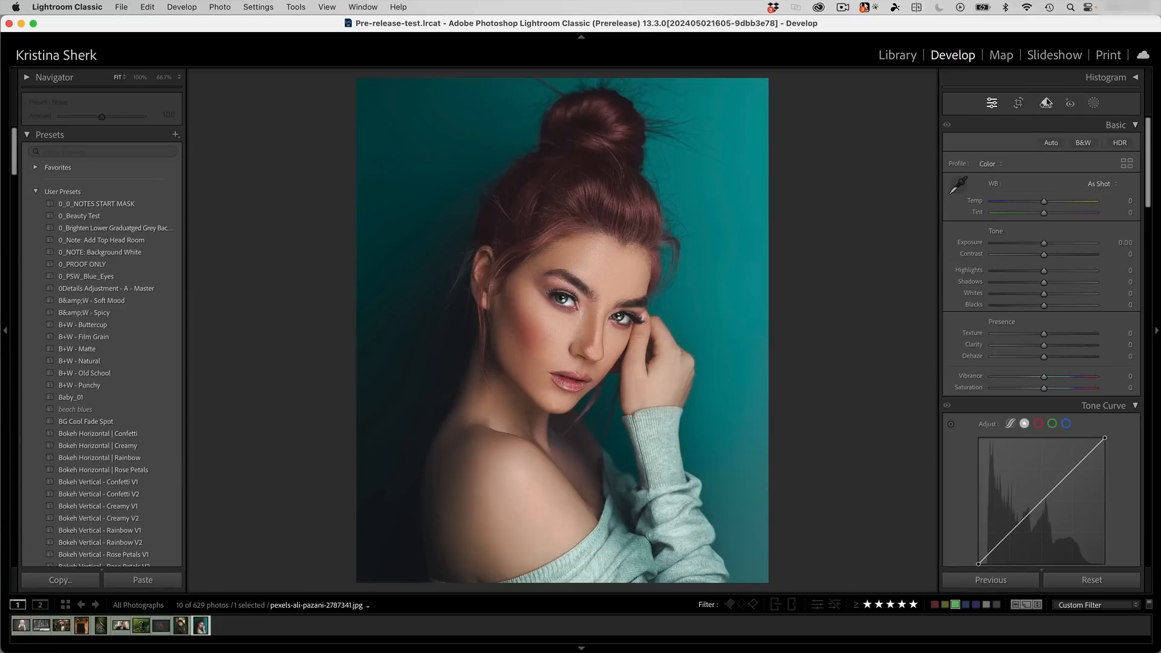
click(1044, 103)
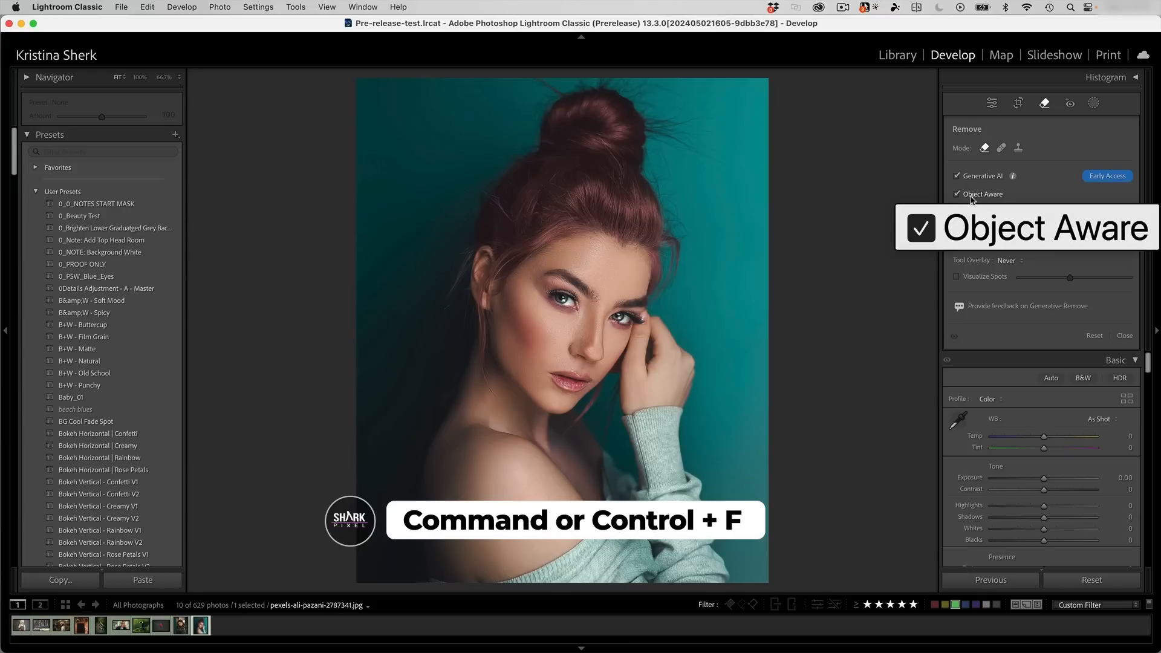
click(970, 197)
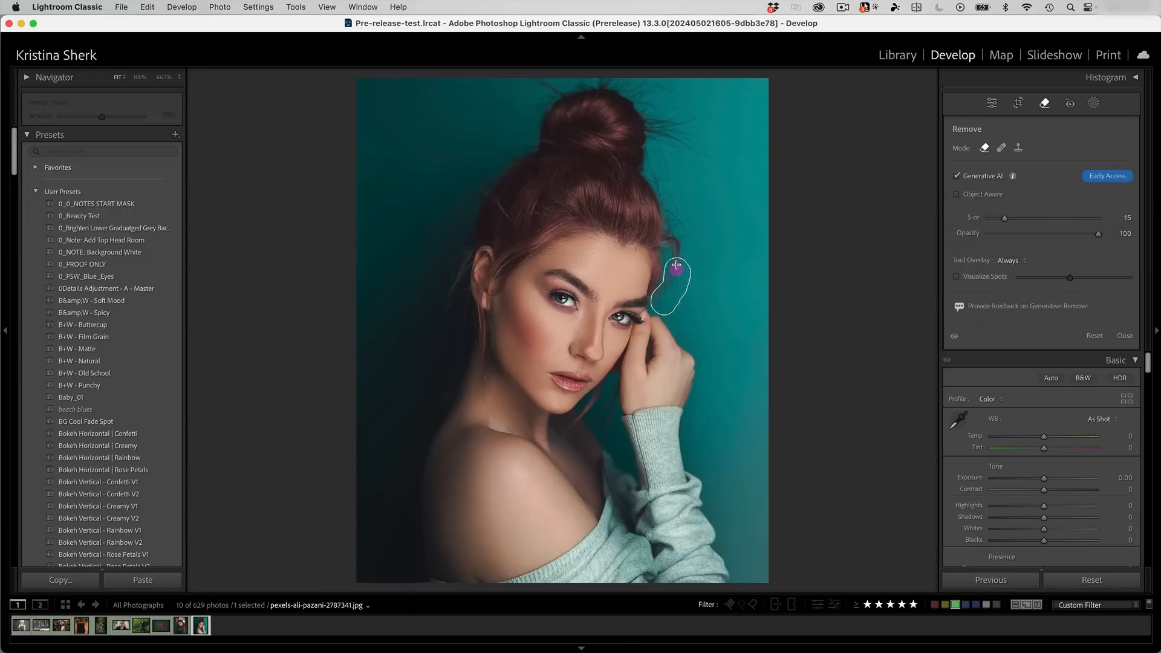
mouse_move(676, 265)
mouse_down()
mouse_move(664, 235)
mouse_move(690, 237)
mouse_move(681, 241)
mouse_move(658, 141)
mouse_move(724, 162)
mouse_move(703, 162)
mouse_move(703, 123)
mouse_move(671, 95)
mouse_move(608, 75)
mouse_move(664, 128)
mouse_move(653, 90)
mouse_up()
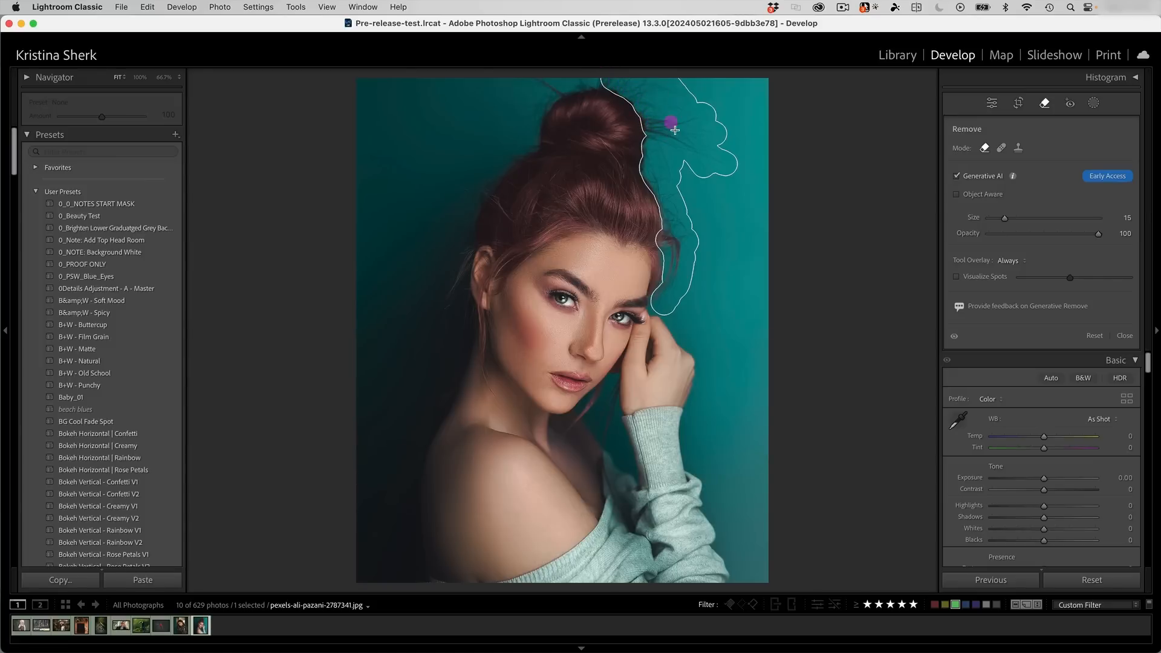
drag(675, 130, 675, 130)
Step: Paint over the flyaways left of the bun and head, extend the mask into the hair at size 3, and apply the removals
mouse_move(547, 85)
mouse_down()
mouse_move(526, 84)
mouse_move(587, 85)
mouse_move(539, 94)
mouse_move(535, 138)
mouse_move(530, 91)
mouse_move(511, 83)
mouse_move(520, 130)
mouse_up()
mouse_move(495, 172)
mouse_down()
mouse_move(513, 156)
mouse_move(481, 182)
mouse_move(472, 212)
mouse_move(441, 176)
mouse_move(460, 181)
mouse_up()
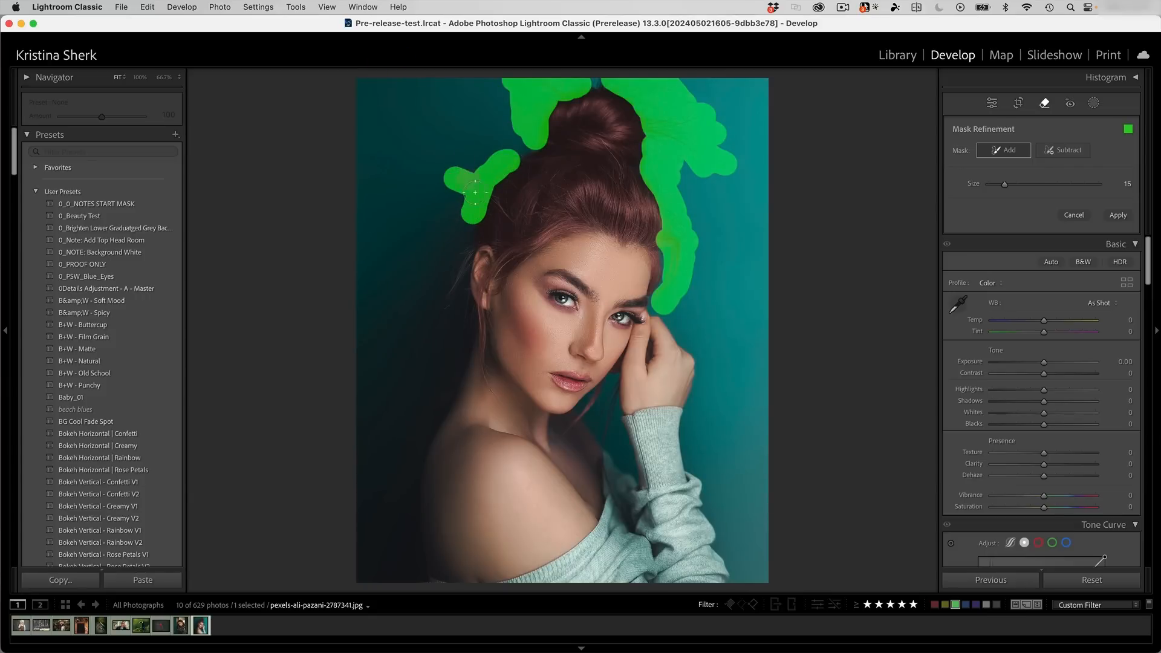
key([)
key([)
key([)
key([)
drag(488, 196, 521, 226)
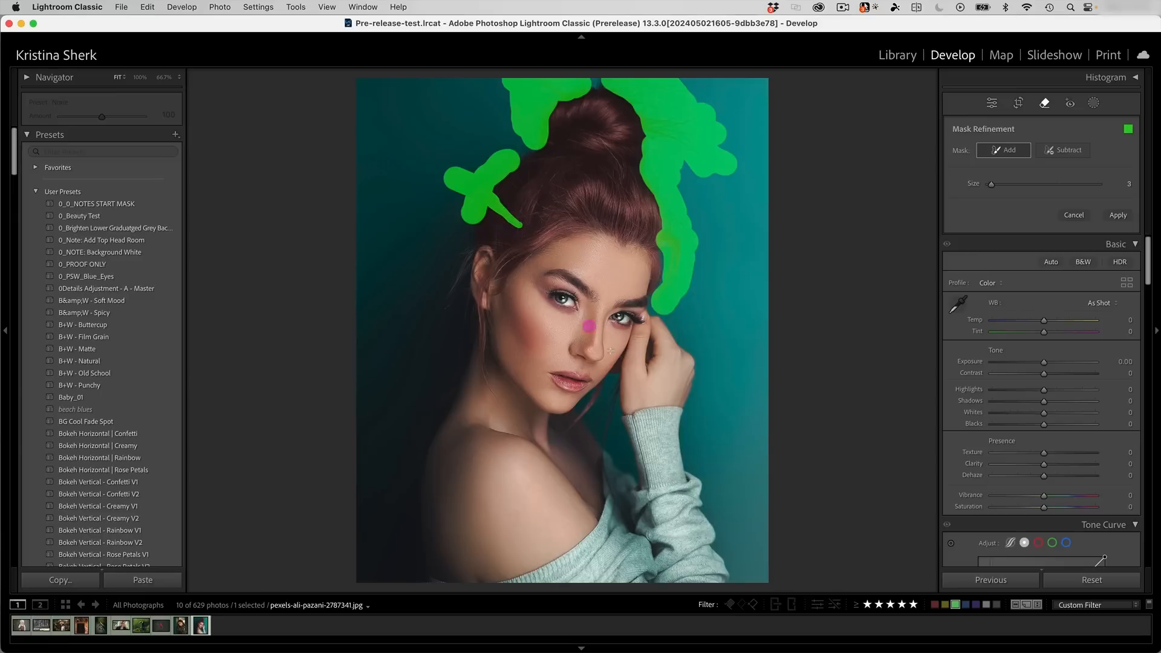
key(Return)
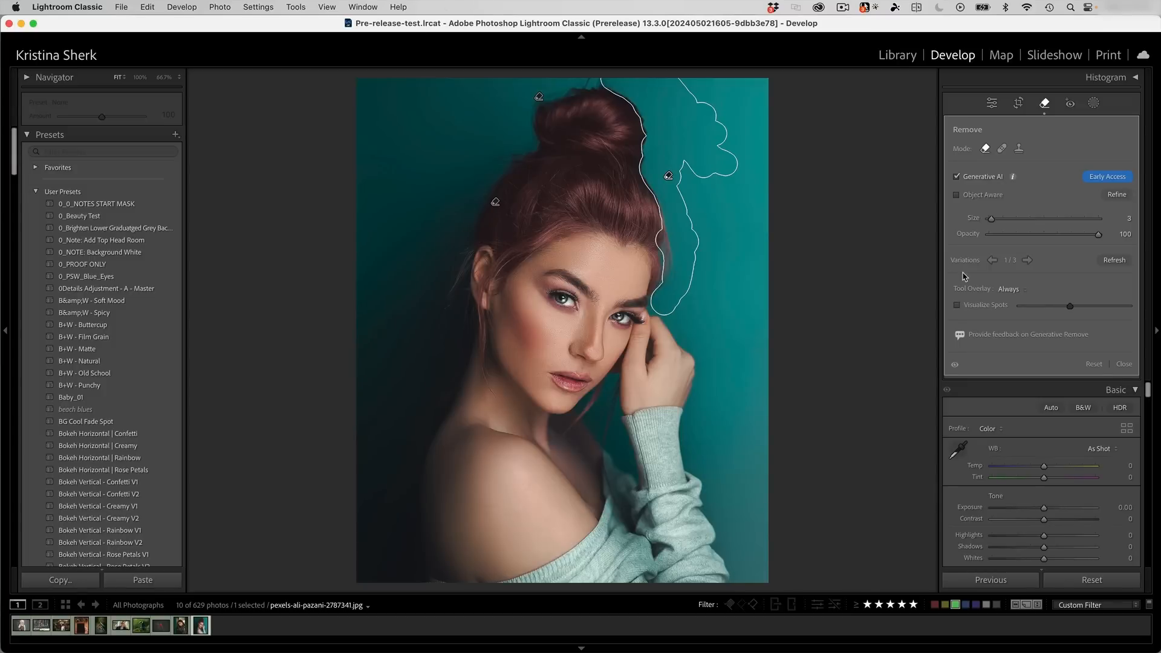
Step: Compare the portrait before and after the flyaway hair removals
key(backslash)
key(backslash)
key(backslash)
key(backslash)
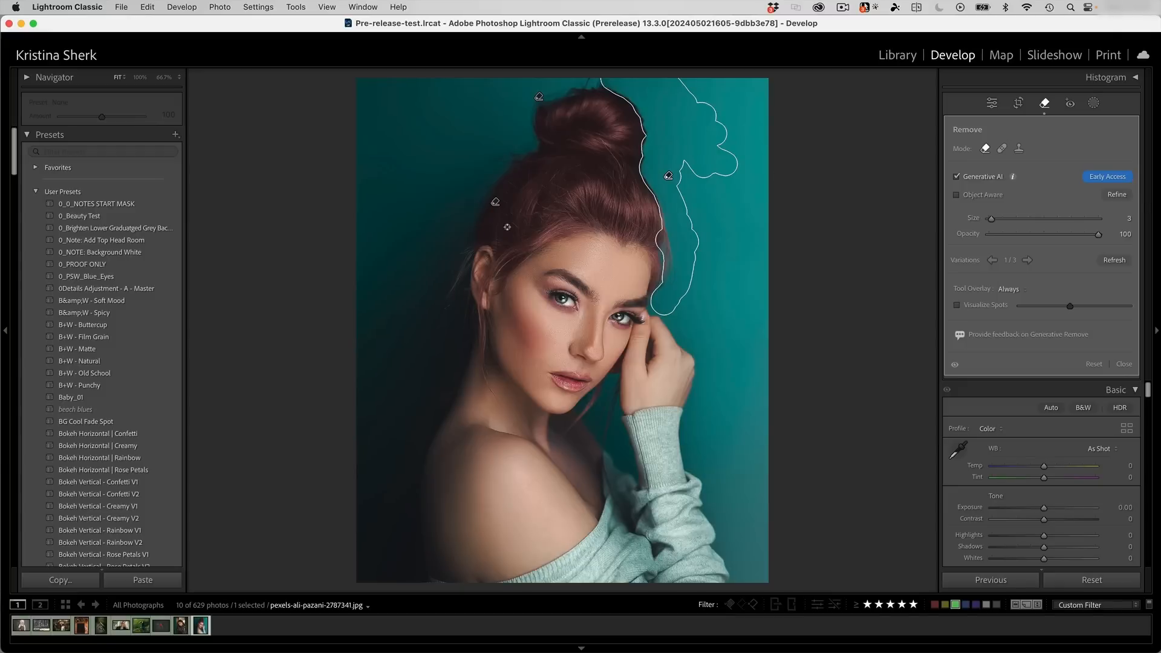
Step: Select the removal at the left side of the woman's head and switch to its next generated variation
click(495, 204)
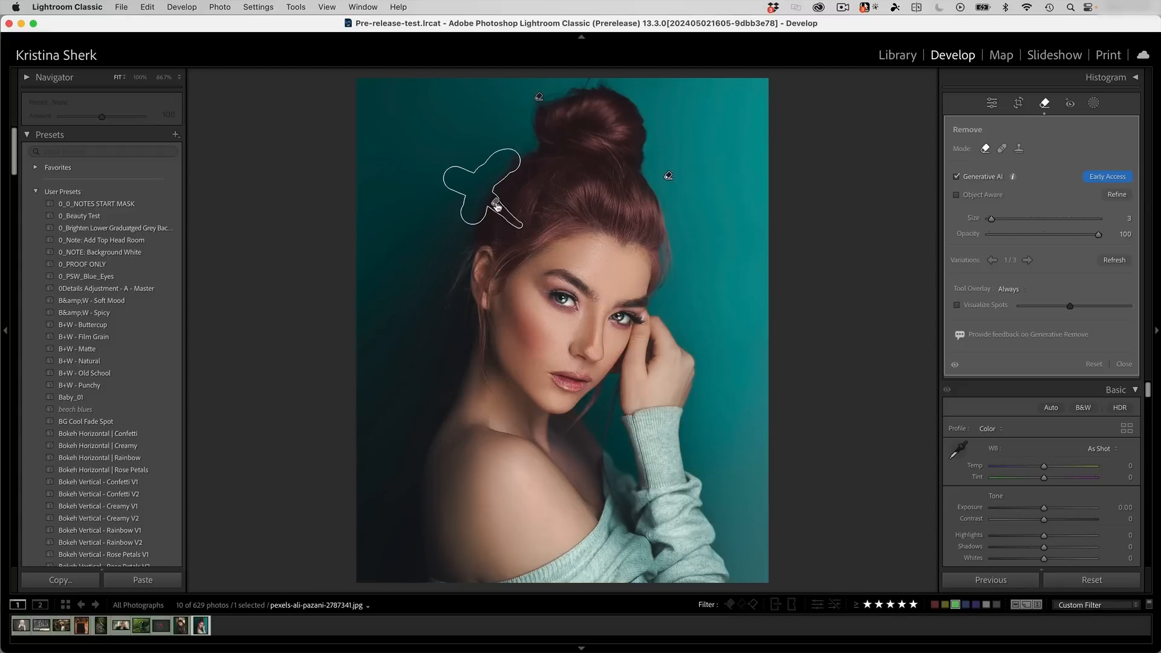
click(496, 203)
click(1029, 260)
Step: Select the removal left of the bun and cycle through its variations back to the first one
click(540, 99)
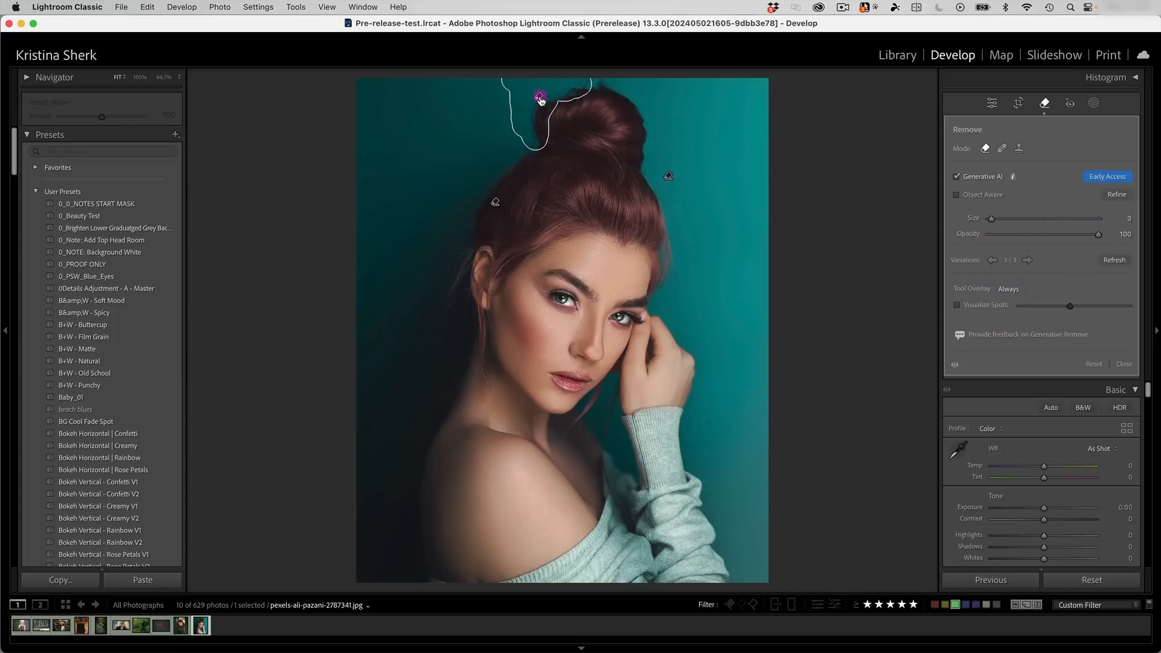
click(1028, 260)
click(1029, 260)
click(1028, 260)
Step: Select the removal on the right side of the hair, cycle through its variations and leave the third one selected
click(668, 177)
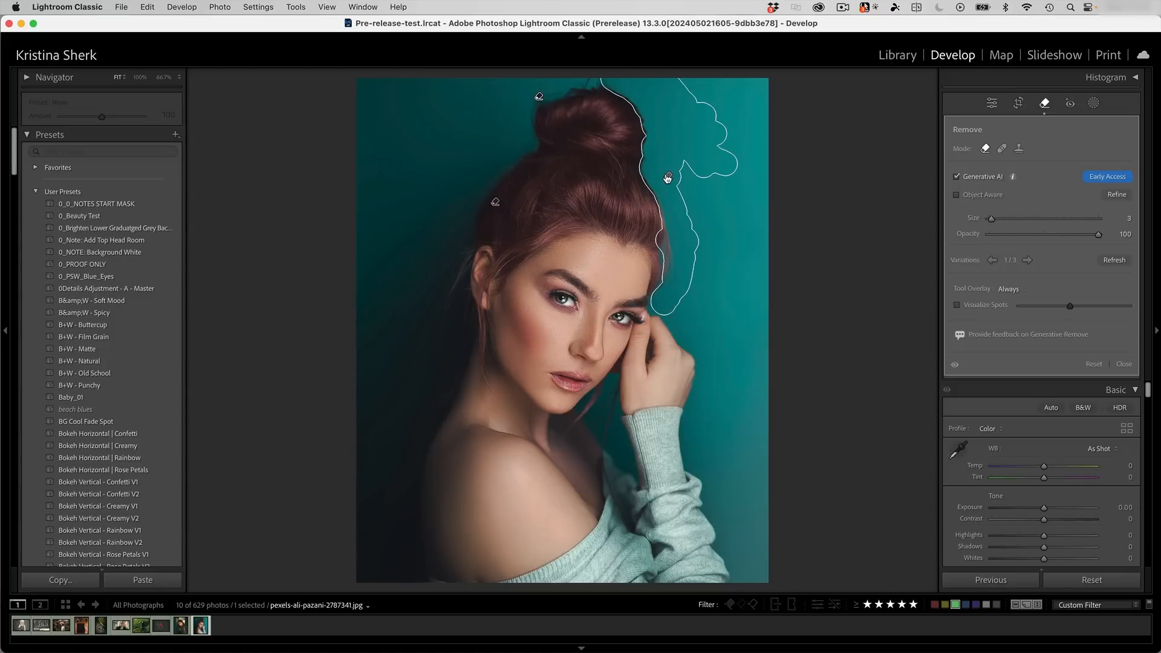
click(1026, 260)
click(1027, 261)
click(1027, 261)
click(1027, 260)
Step: Compare the portrait before and after with the tool overlay hidden, and set the overlay to Auto
key(h)
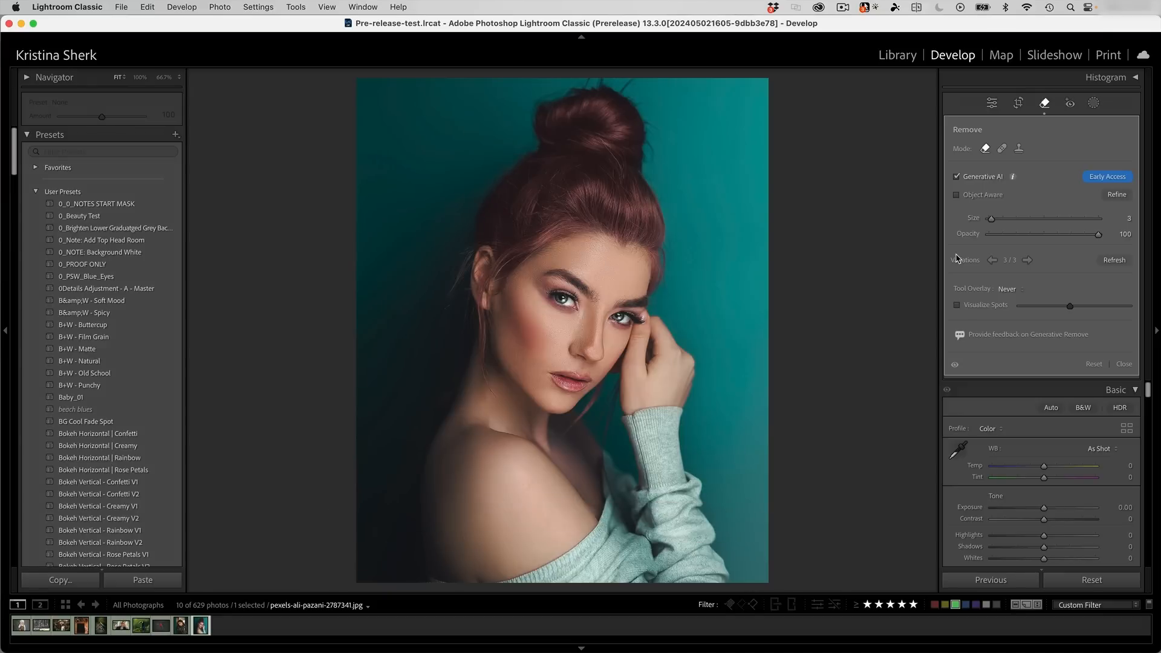
key(backslash)
key(backslash)
key(backslash)
key(backslash)
key(backslash)
key(backslash)
key(h)
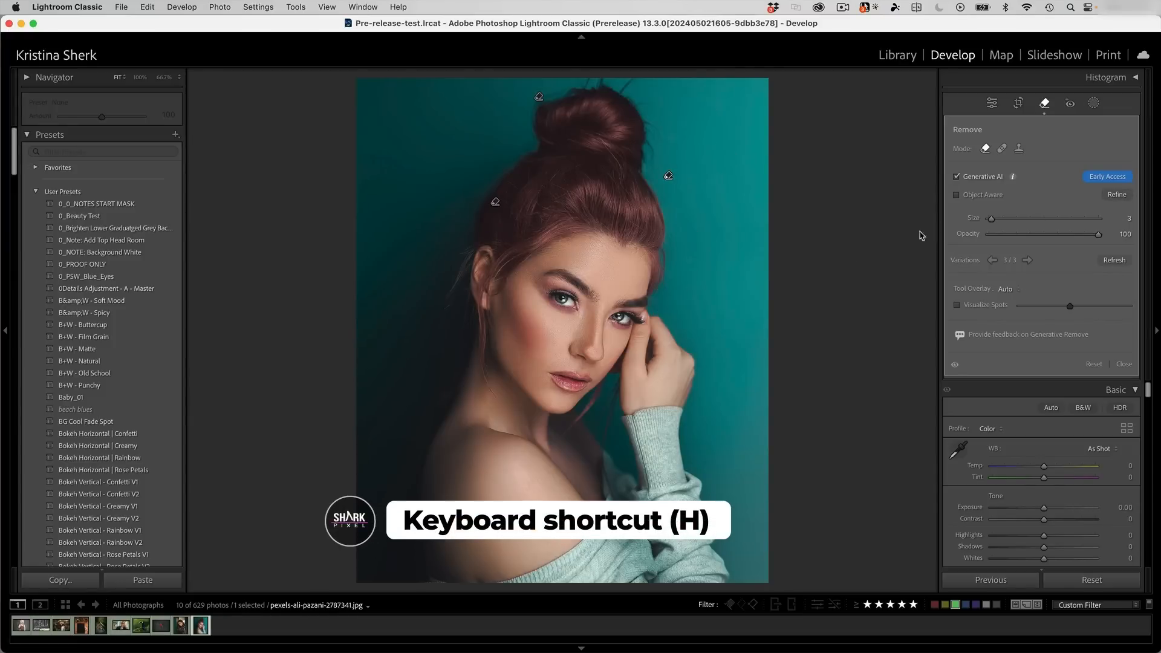
Step: View the refinement masks of the removals right of the hair and left of the bun, cancelling each without changes
click(1109, 194)
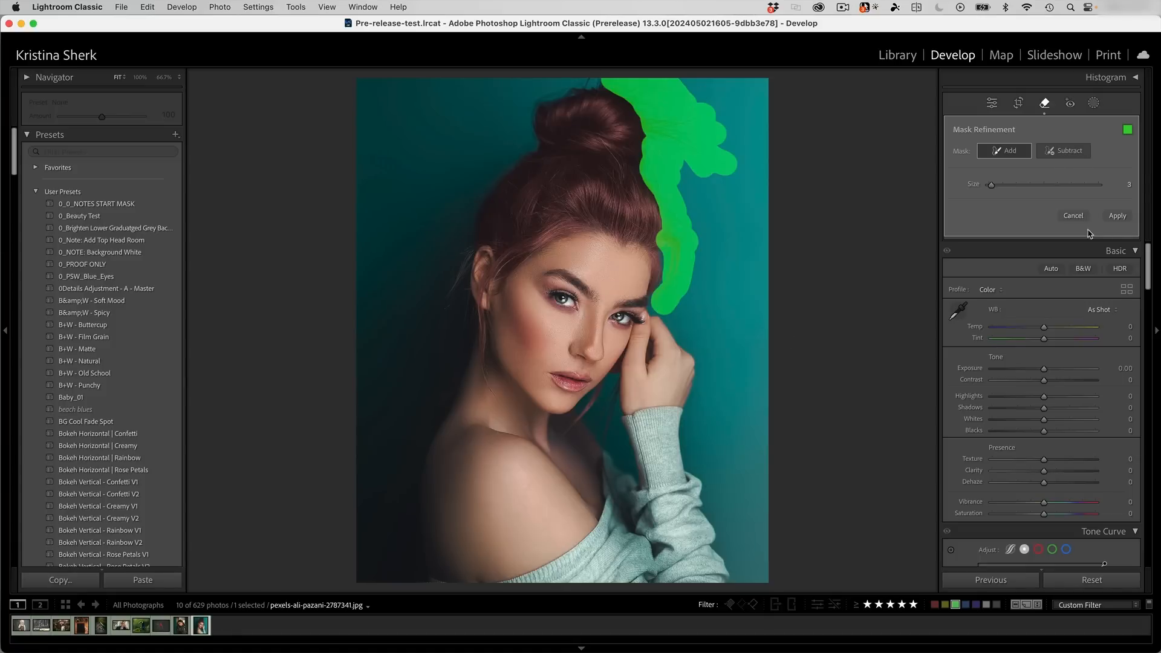
click(1075, 217)
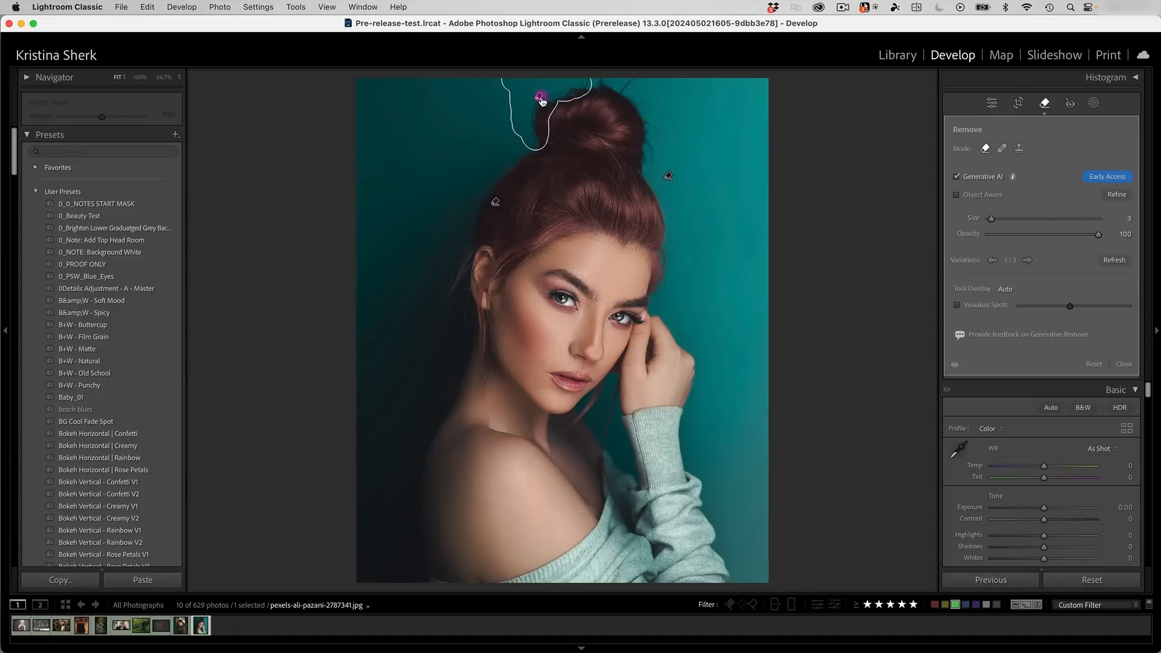
click(1114, 195)
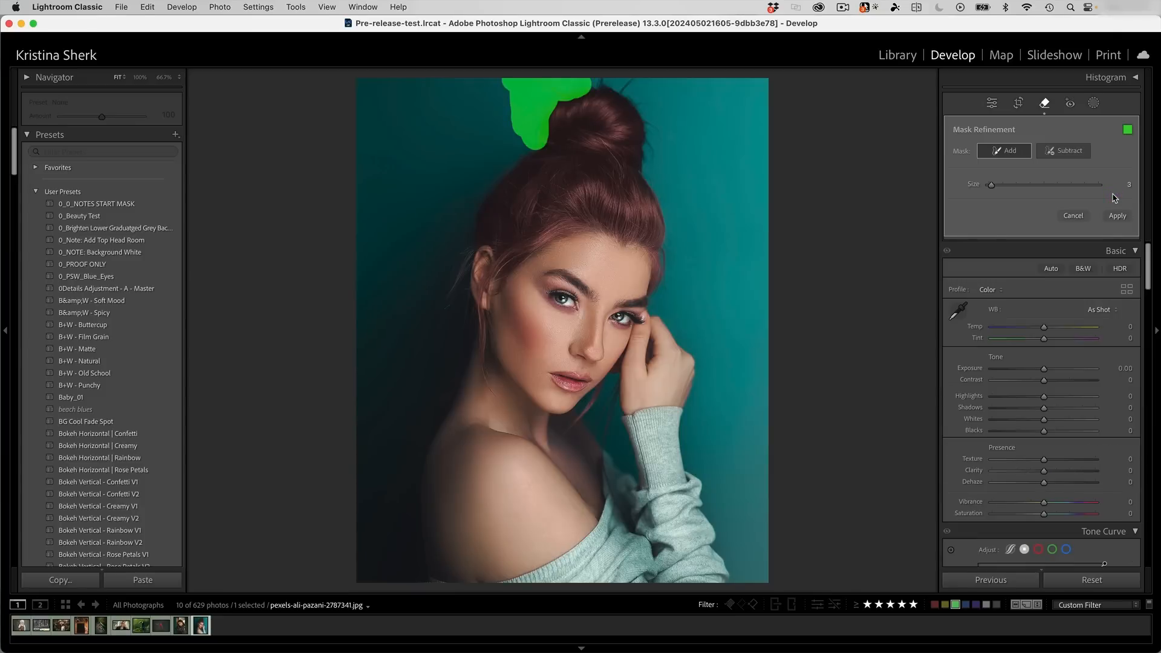
click(1074, 217)
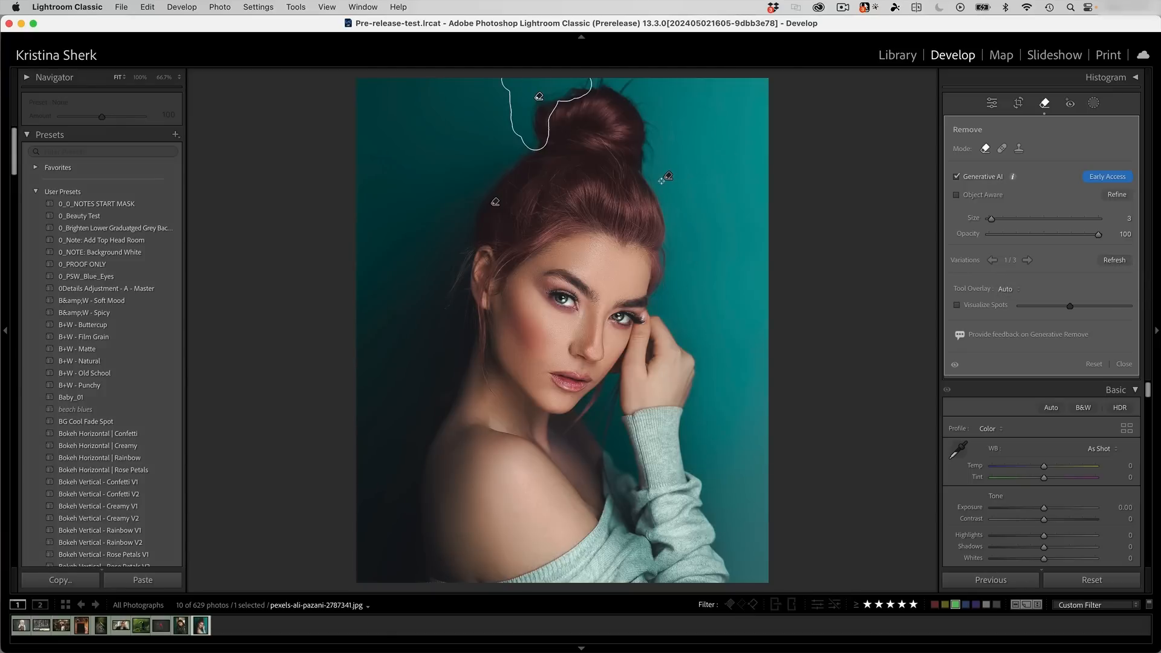
Step: Generate a new set of variations for the removal left of the bun and select the third one
click(1114, 260)
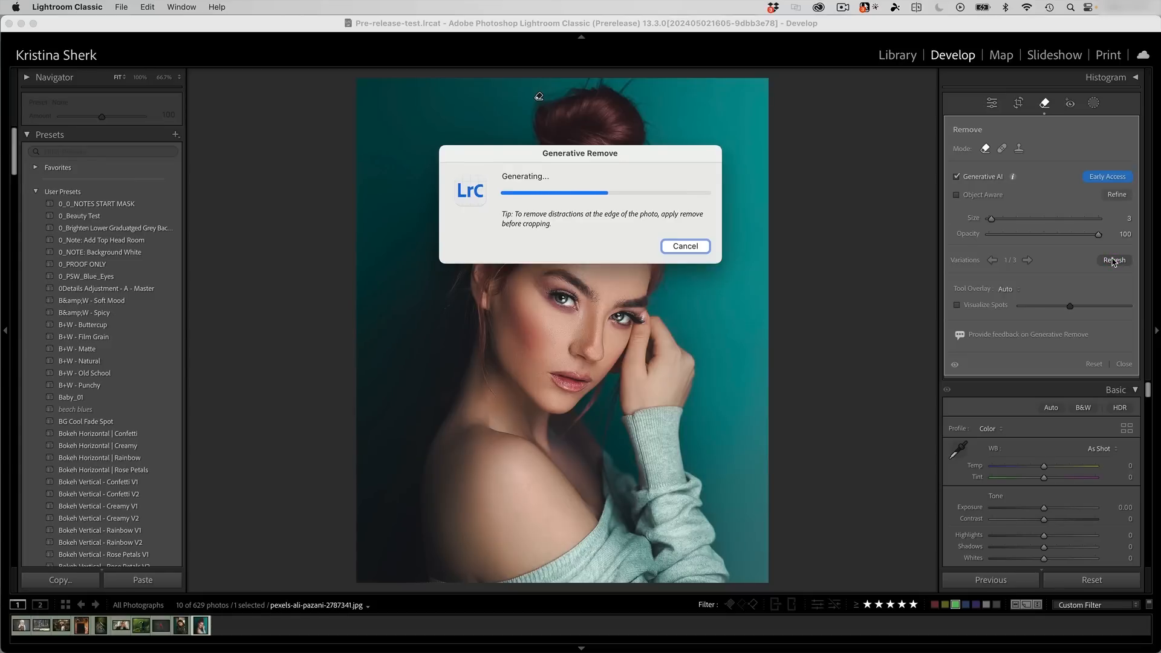
click(1028, 261)
click(1028, 261)
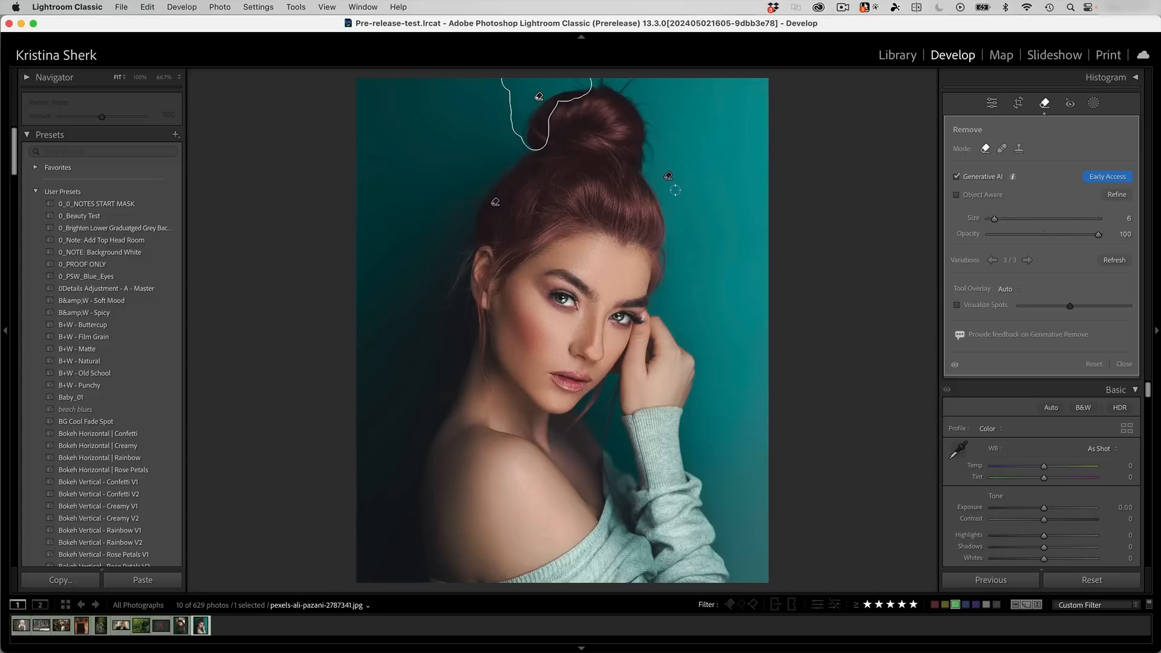
click(668, 177)
drag(628, 83, 628, 83)
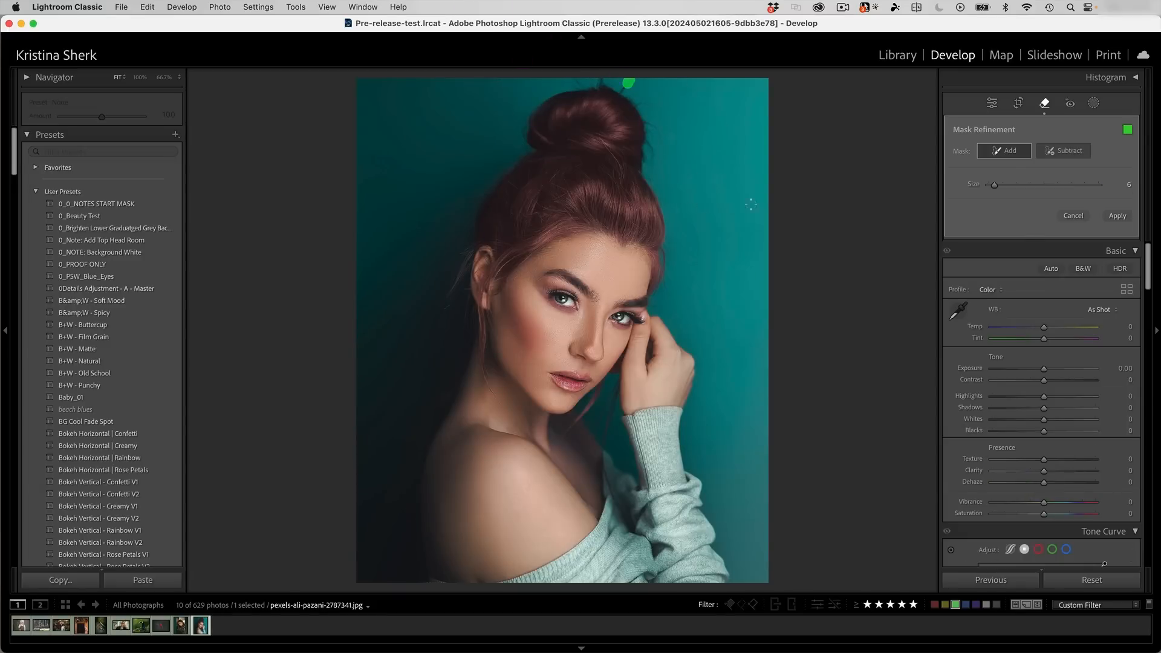
click(1074, 215)
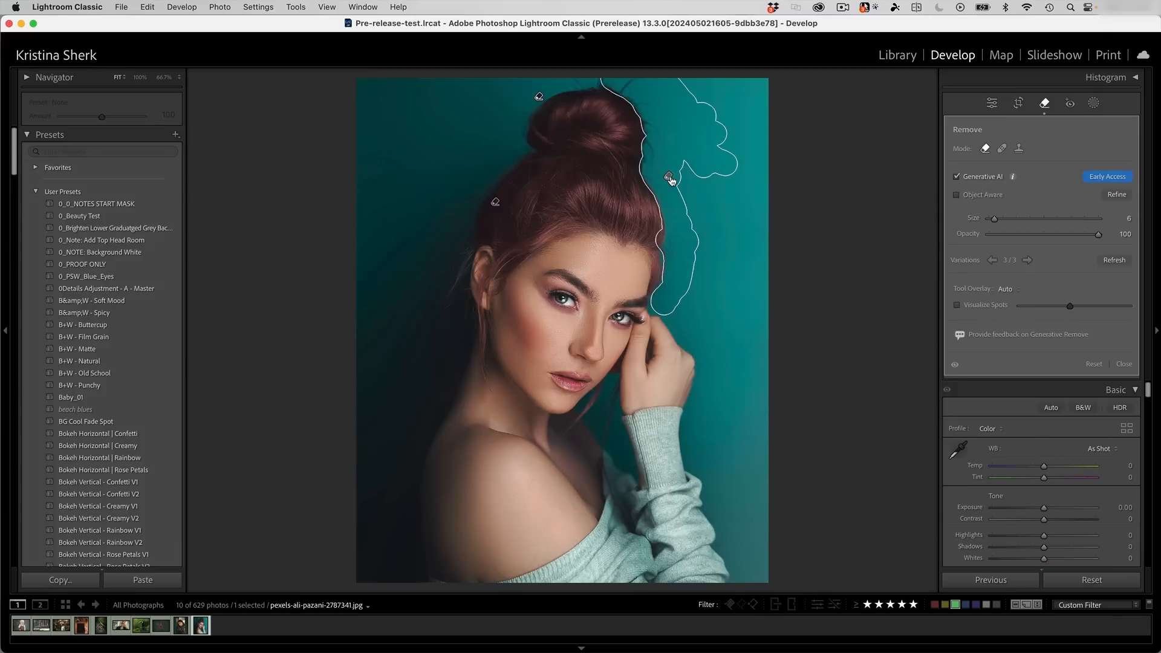
Step: Remove the flyaway hairs above the bun, subtracting from the right end of the painted mask, and step to another variation
click(684, 248)
mouse_move(690, 81)
mouse_down()
mouse_move(621, 89)
mouse_move(627, 76)
mouse_move(621, 87)
mouse_move(563, 79)
mouse_up()
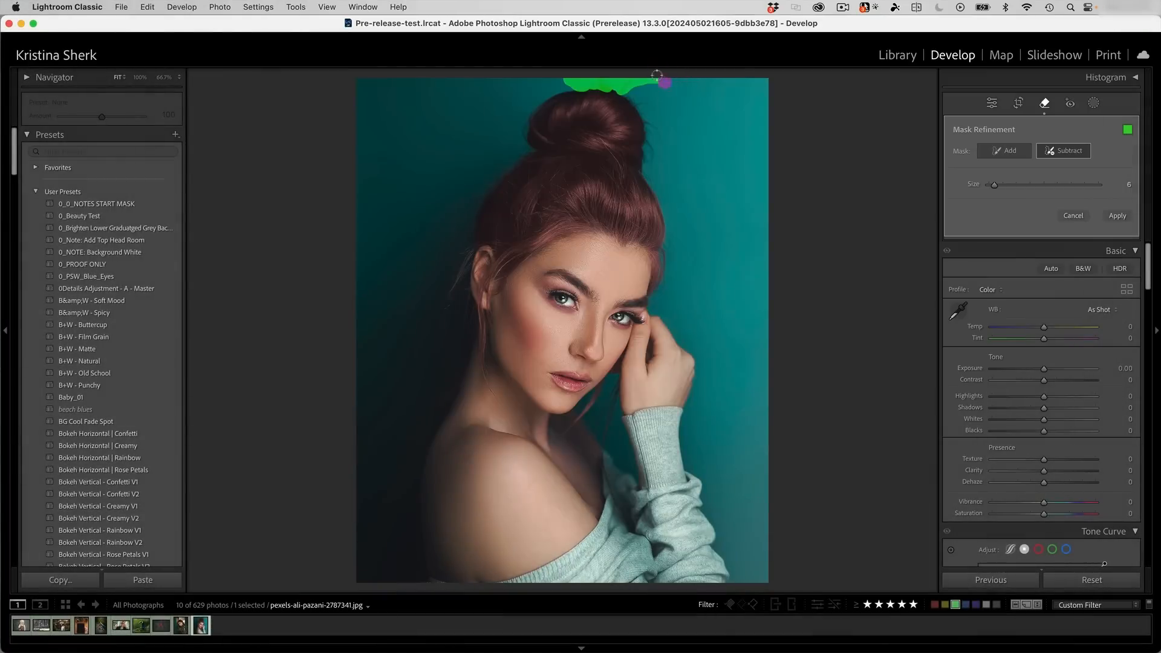
drag(657, 75, 656, 79)
click(1119, 217)
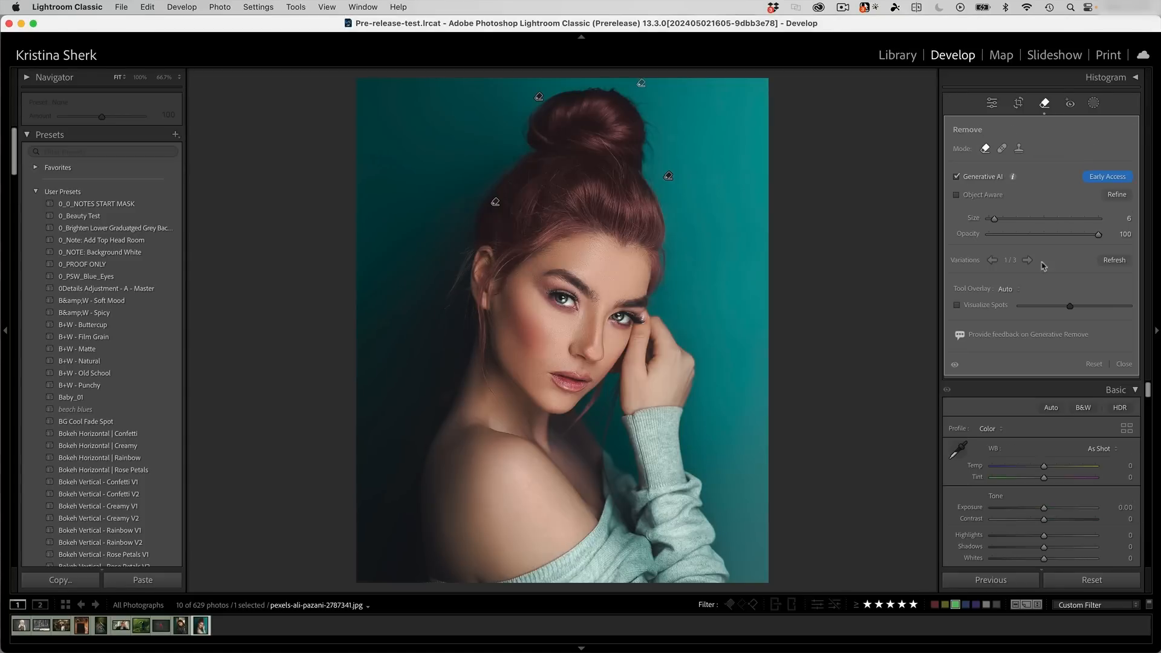
click(1027, 260)
click(1029, 301)
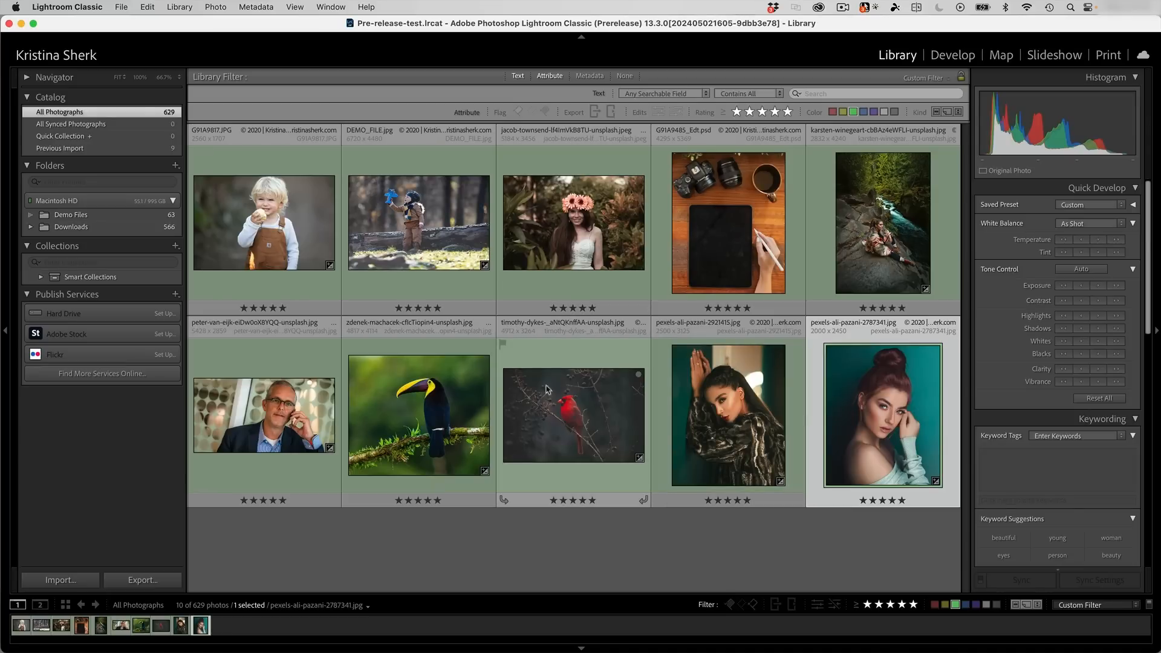
Step: Open the toddler photo G91A9817.JPG from the library in Develop with the Remove tool active
click(288, 223)
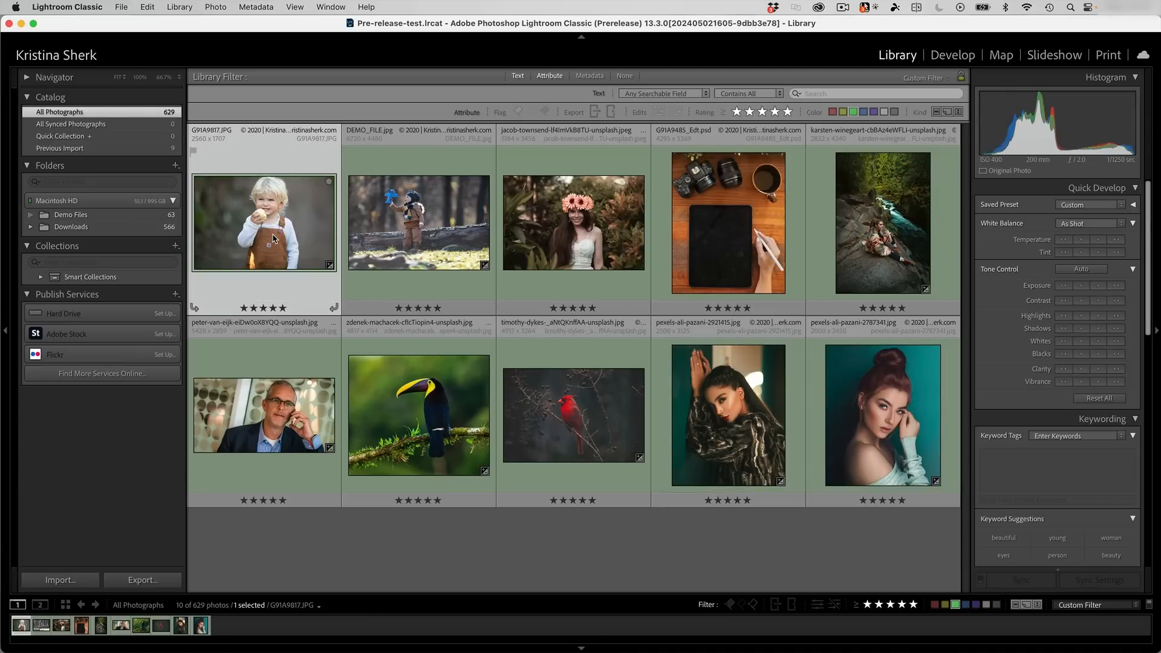
mouse_move(273, 238)
double_click(259, 225)
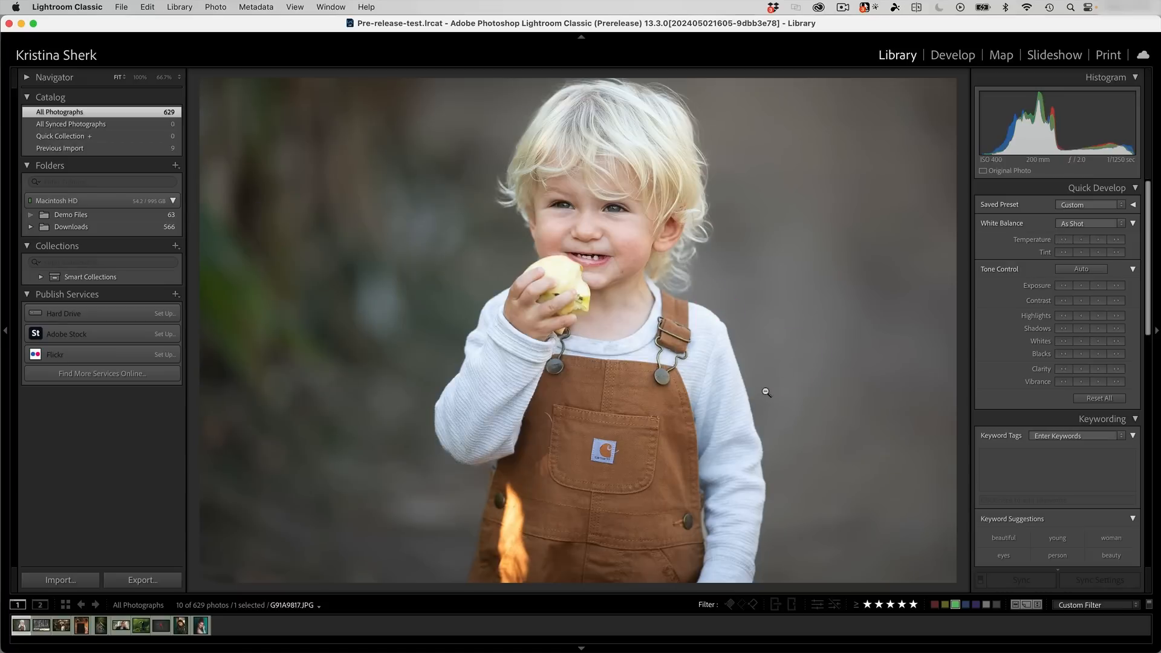
click(961, 56)
click(1044, 104)
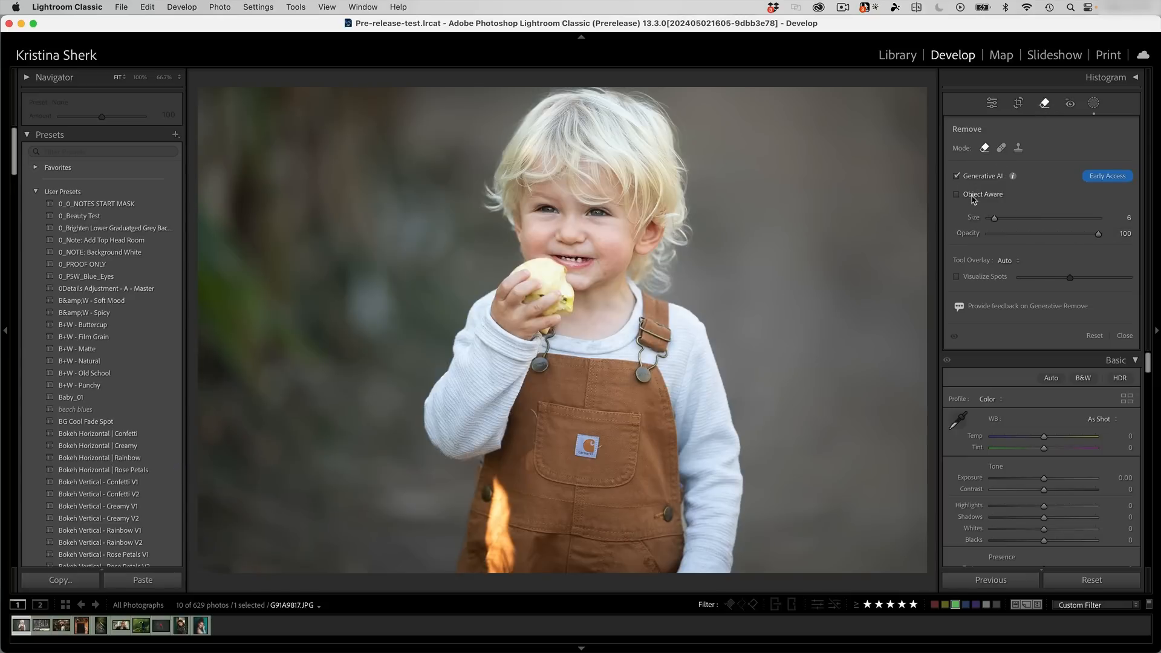
Step: Set the brush size to 9, paint over the flame on the toddler's overalls and apply the generative removal
key(bracketright)
key(bracketright)
key(bracketright)
mouse_move(504, 497)
mouse_down()
mouse_move(495, 478)
mouse_move(493, 570)
mouse_move(488, 522)
mouse_move(510, 561)
mouse_move(497, 560)
mouse_up()
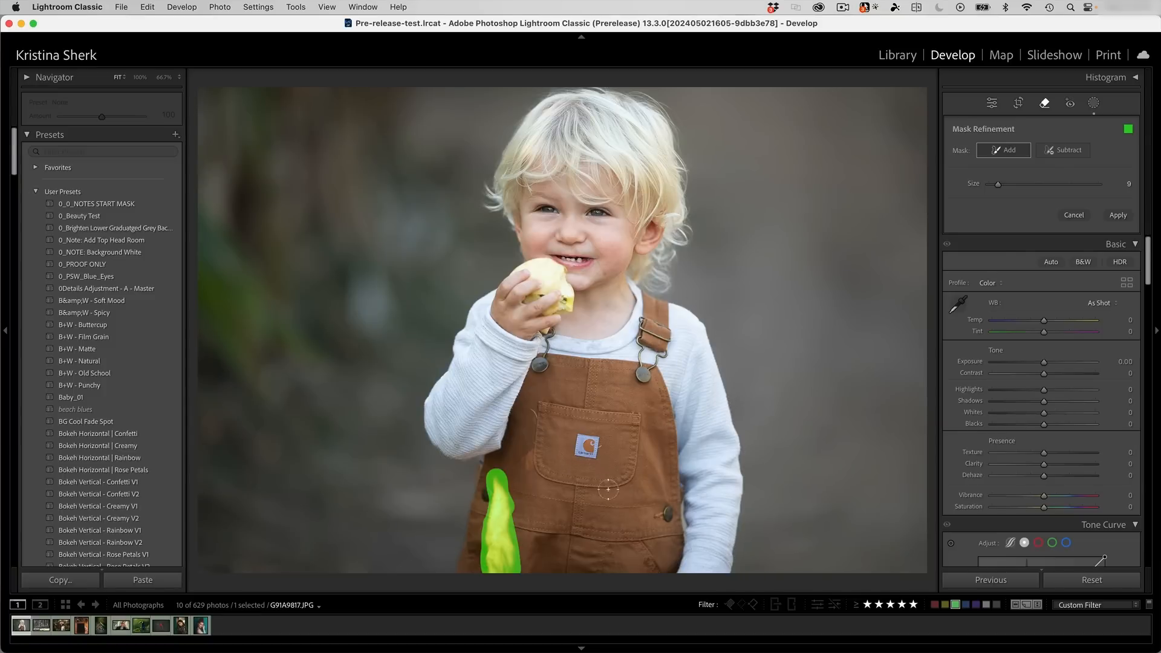
click(1118, 216)
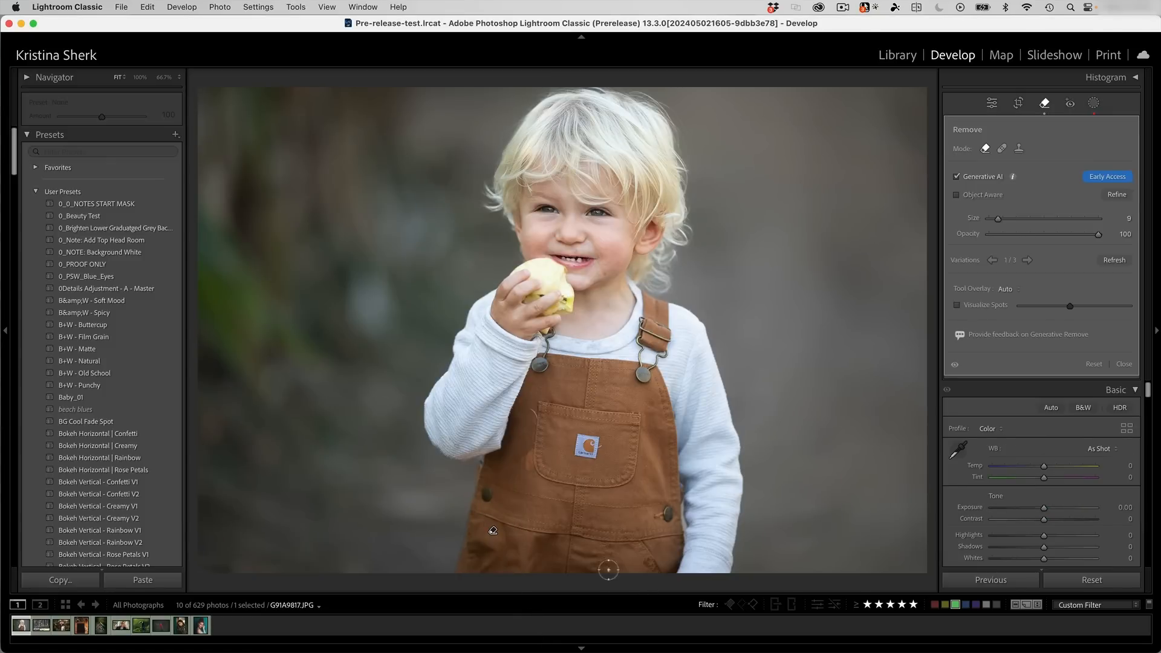
Step: Inspect the flame removal at 200%, switch to its third variation and compare the photo before and after
key(z)
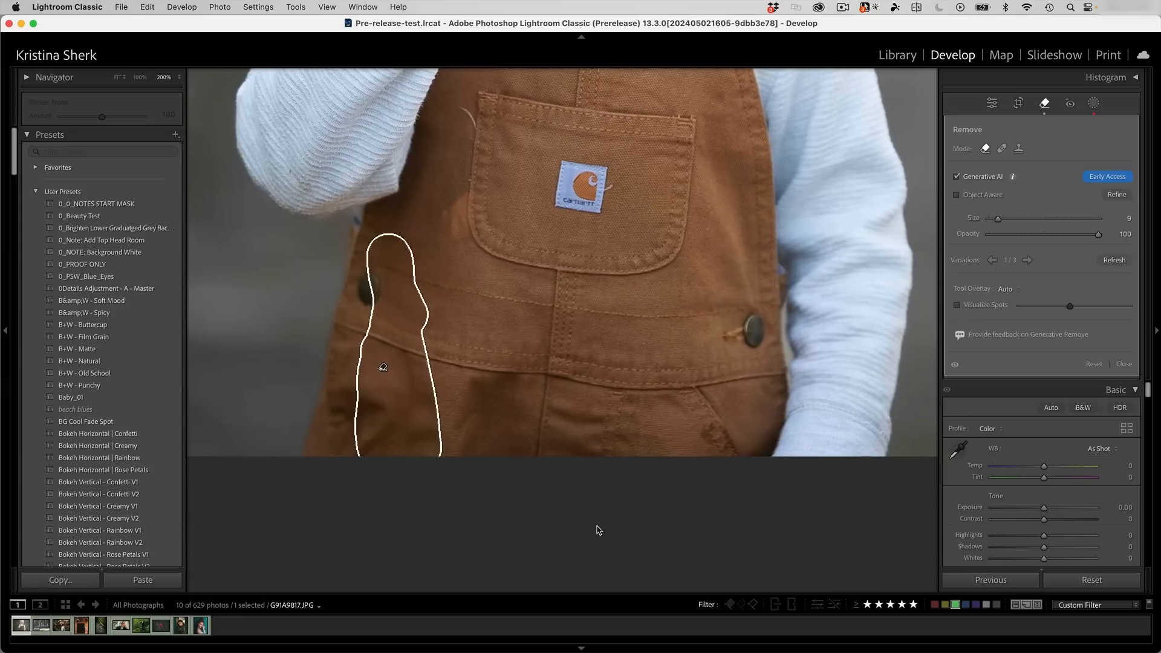
key(super+equal)
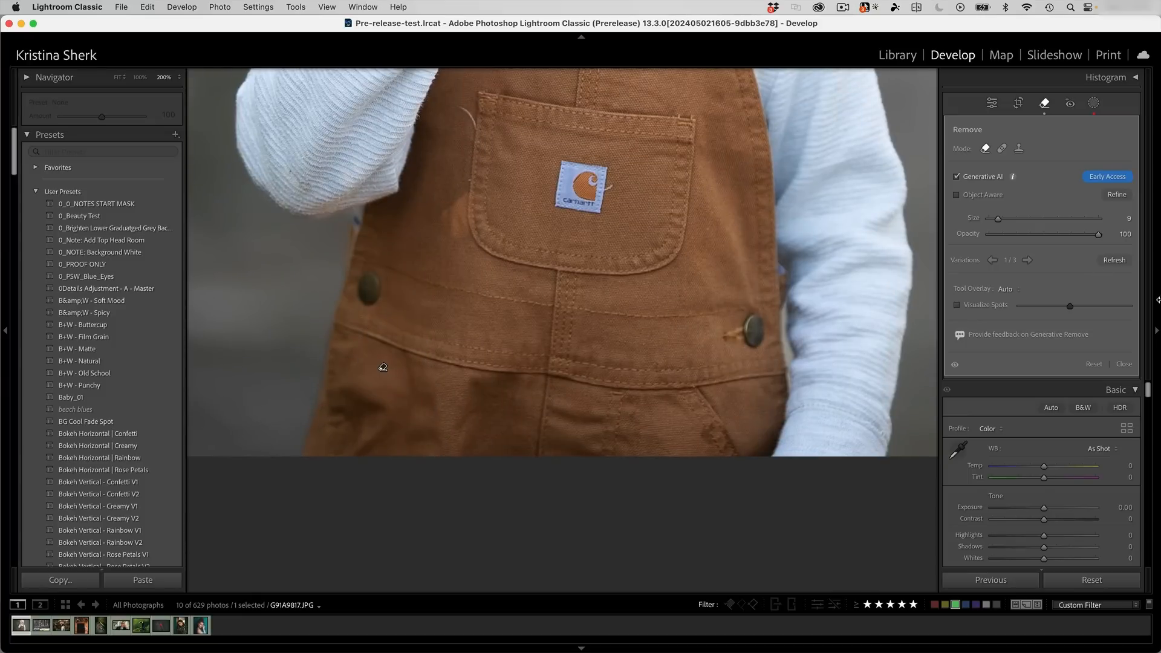
click(1029, 260)
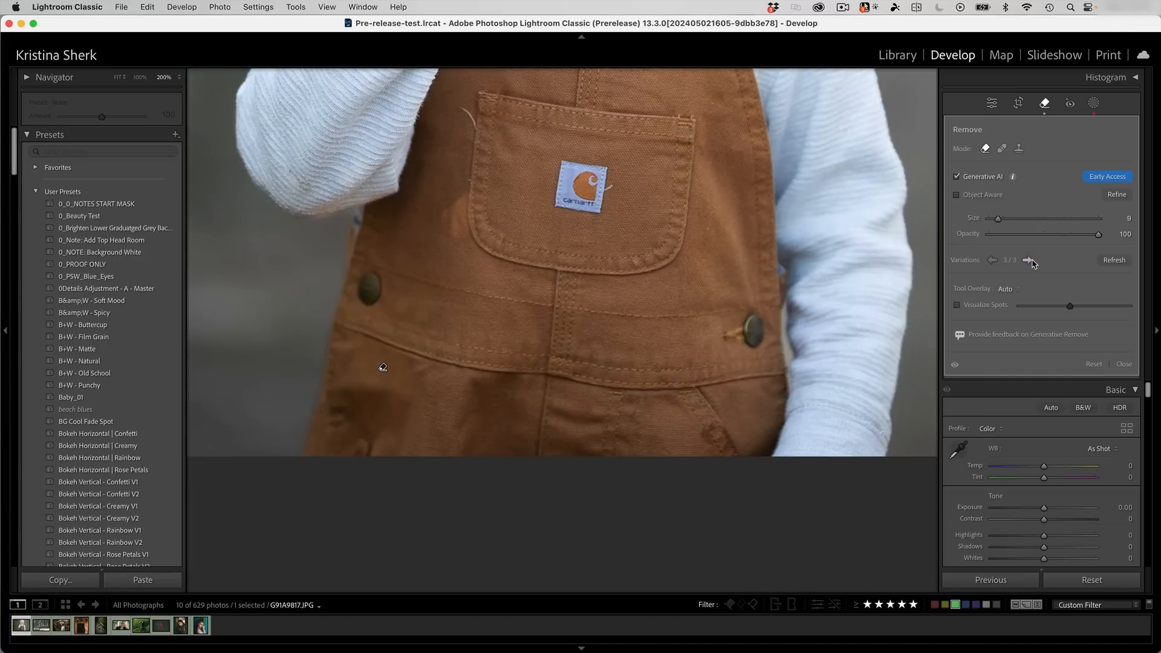
key(backslash)
key(backslash)
key(backslash)
key(backslash)
Step: Refine the flame removal by subtracting the overalls' side button from its mask, apply it and return to the full-photo view
click(1117, 194)
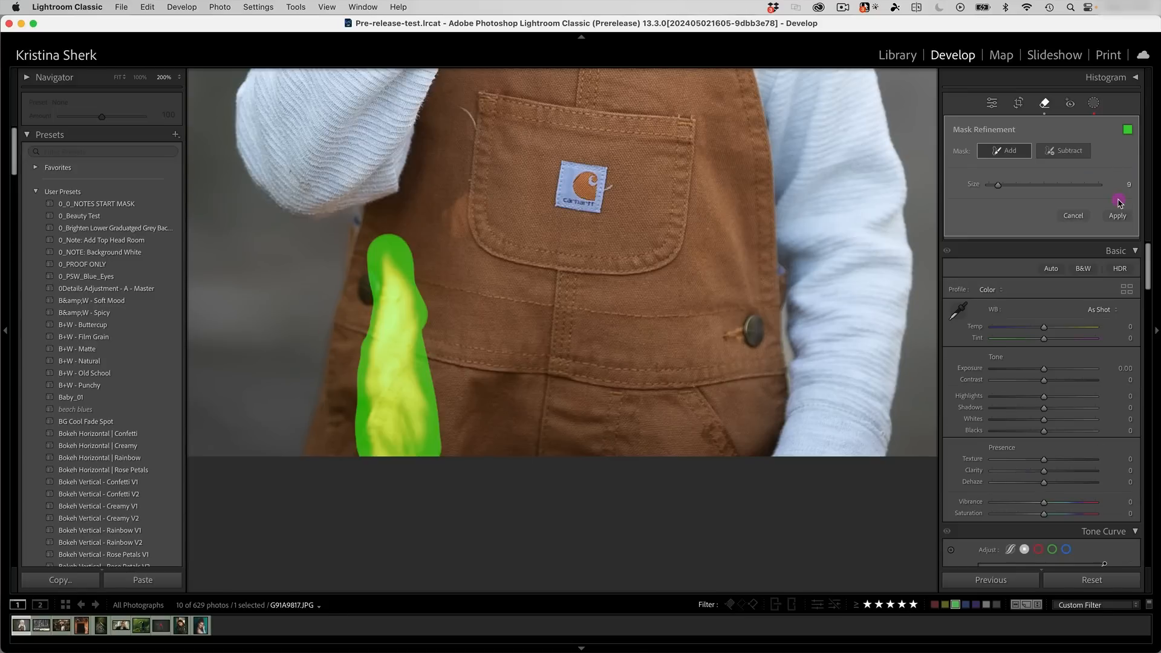
click(1064, 151)
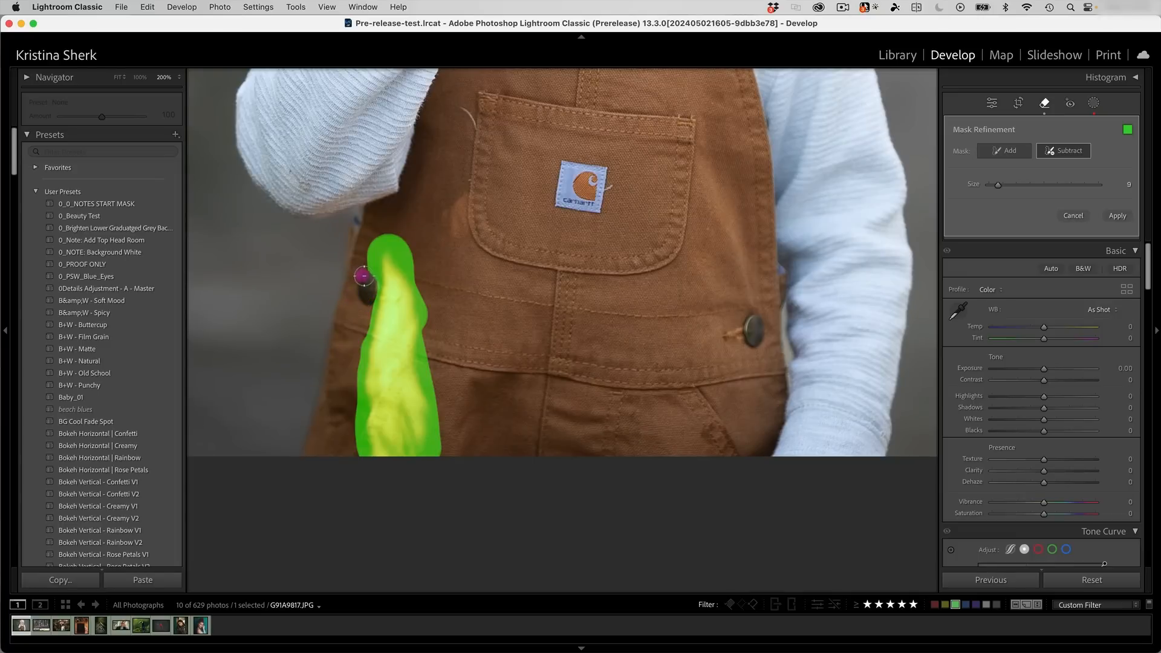
mouse_move(367, 289)
mouse_down()
mouse_move(367, 275)
mouse_move(363, 299)
mouse_up()
click(1118, 216)
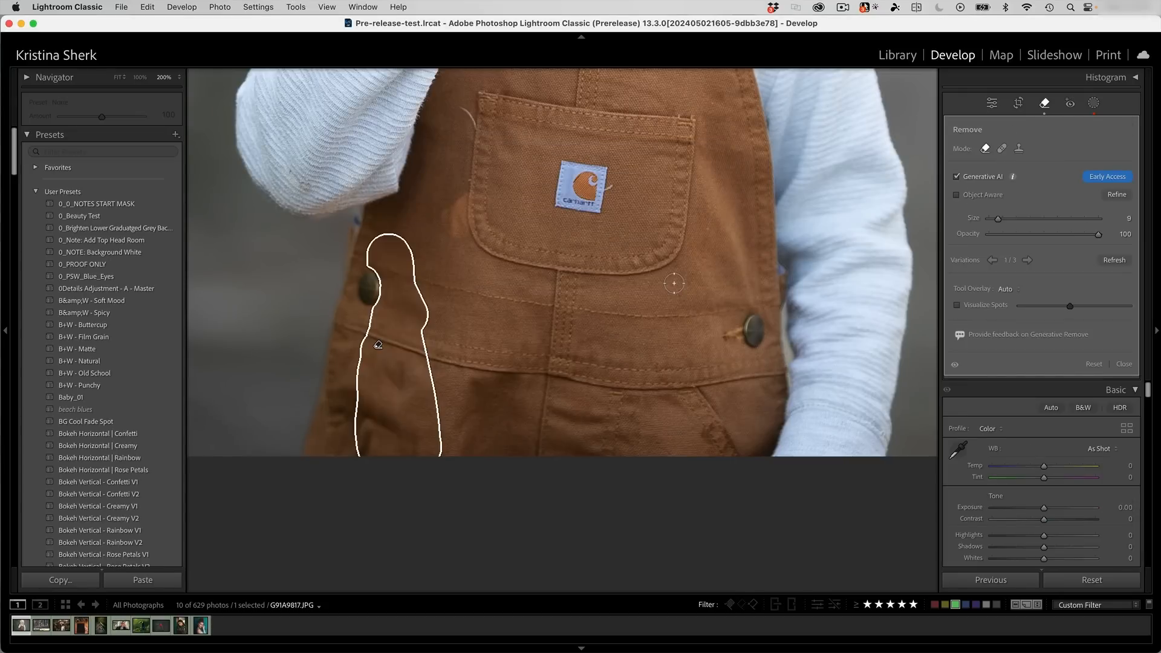
key(z)
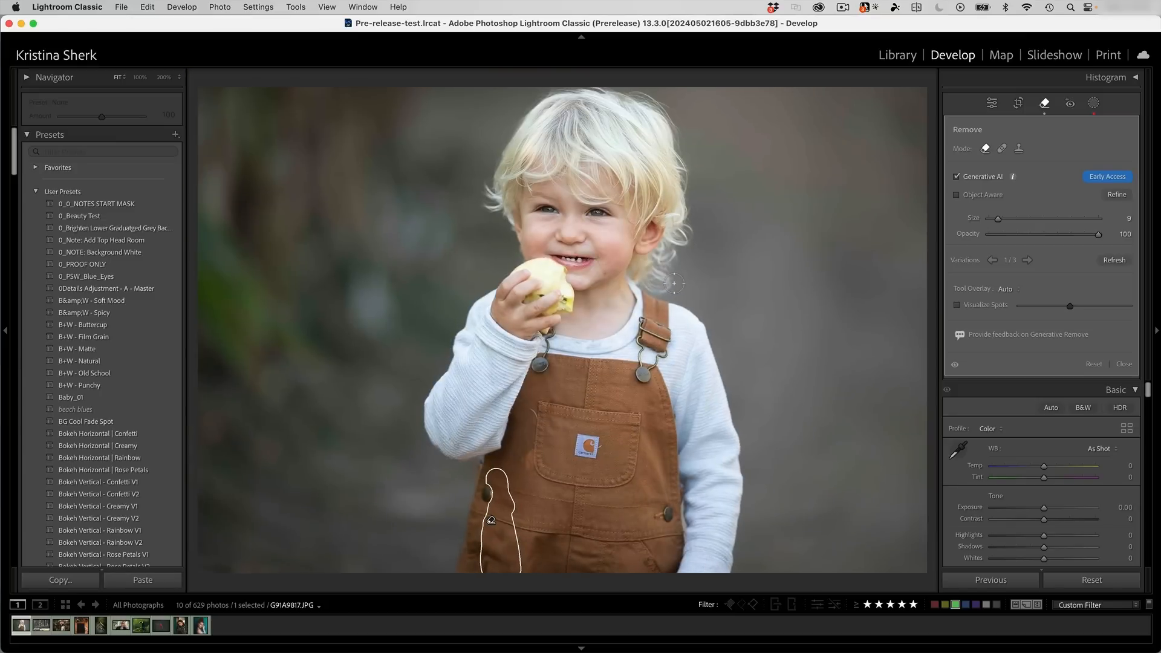
key(Delete)
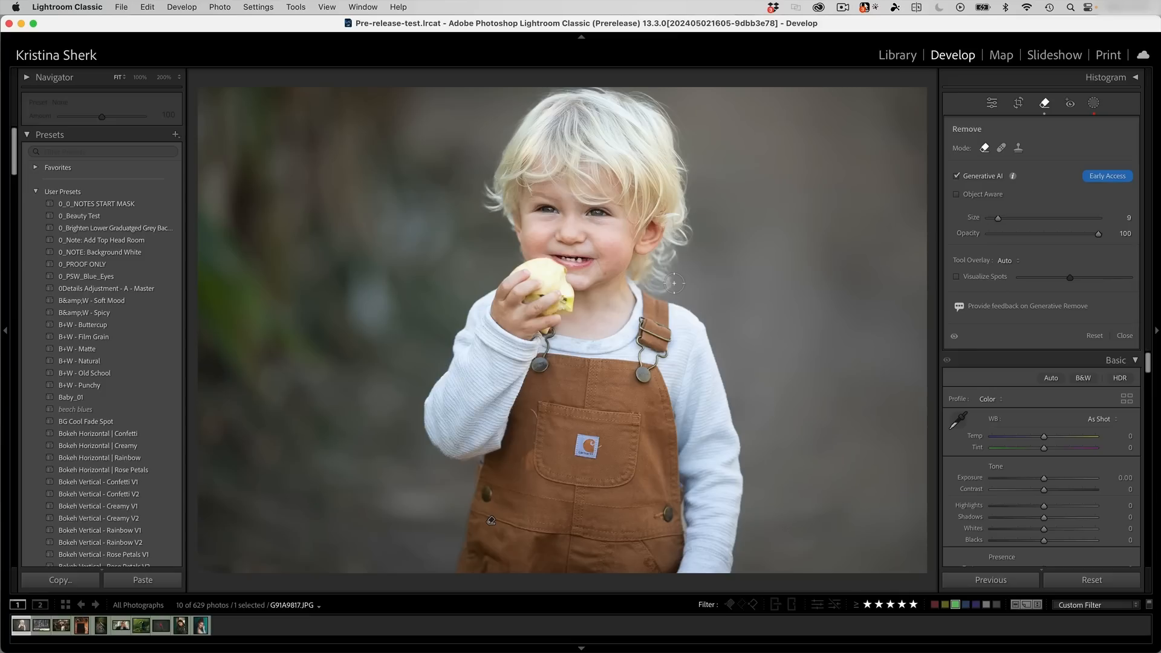
Step: Open the photo of the dark-haired woman in the fur coat in Develop with the Remove tool active
key(g)
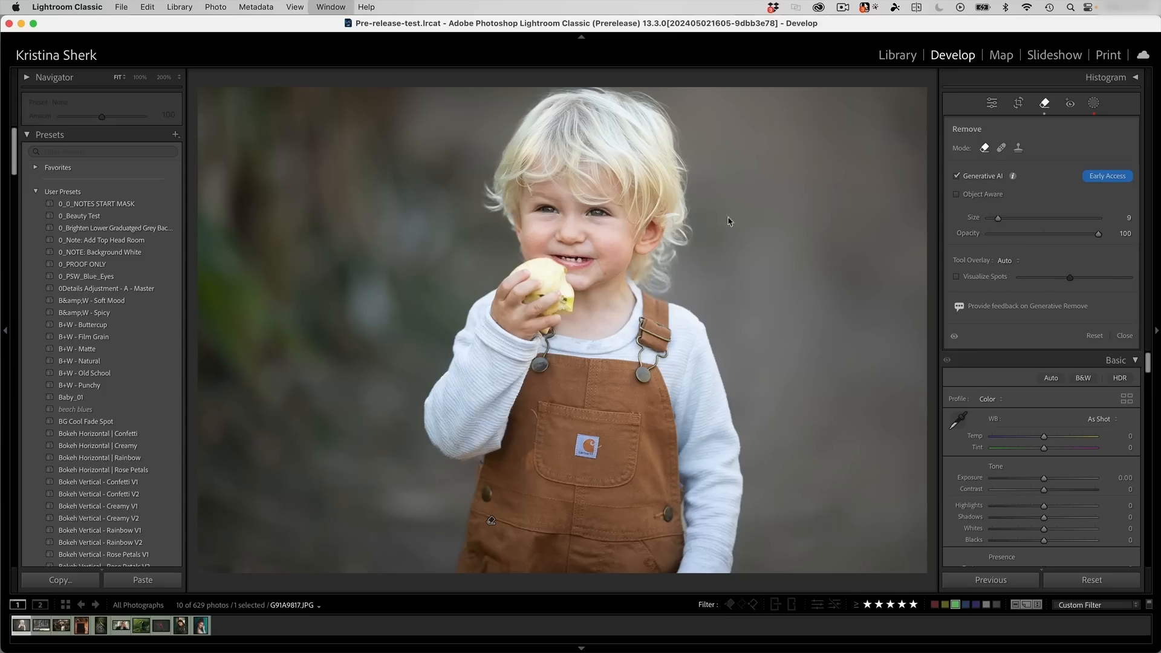
click(742, 437)
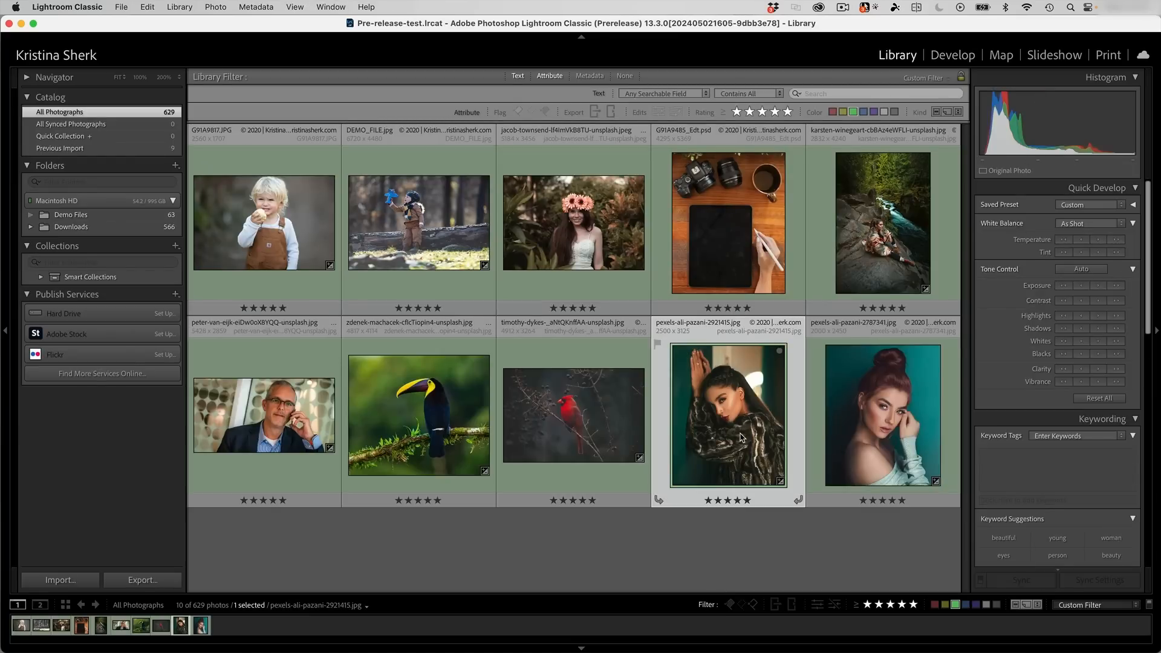
key(d)
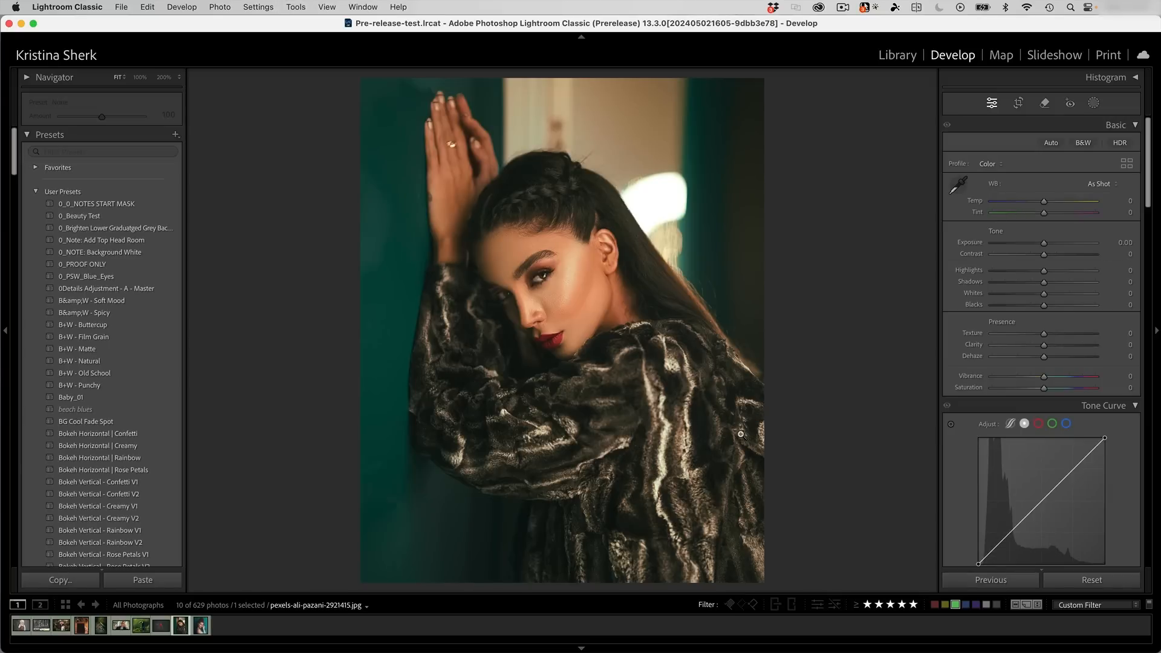
click(1044, 103)
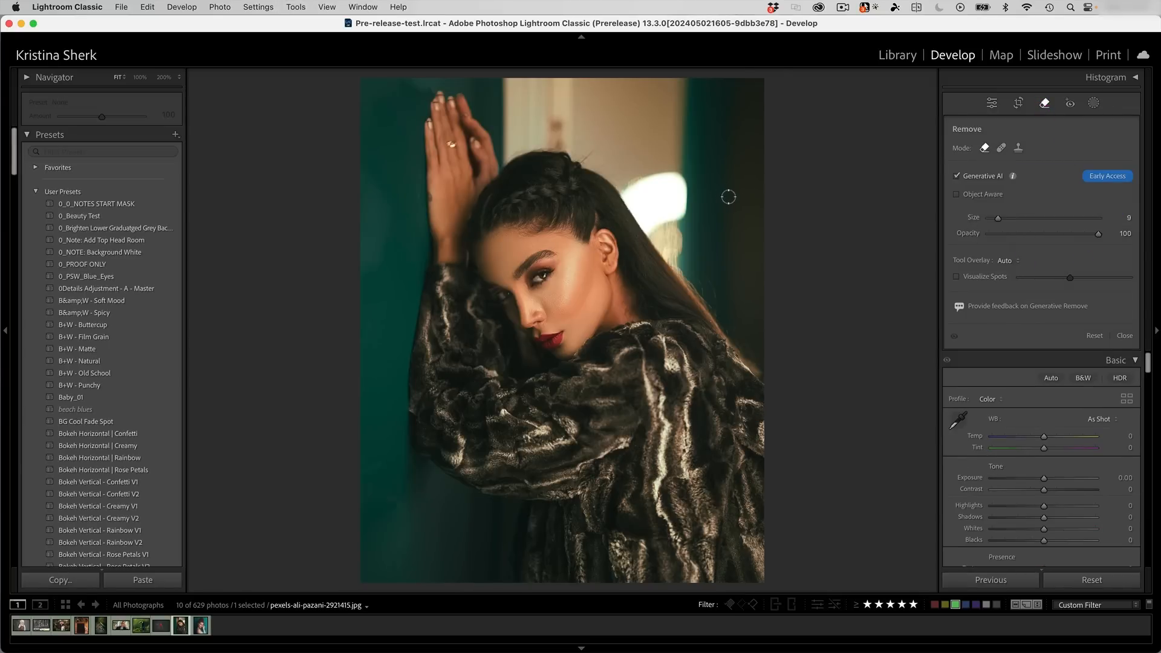
Step: Remove the bright light patch behind the woman's hair using a size 26 brush and choose the third variation
scroll(720, 195, up, 6)
scroll(720, 195, up, 1)
mouse_move(632, 193)
mouse_down()
mouse_move(657, 180)
mouse_move(680, 254)
mouse_move(642, 208)
mouse_move(626, 216)
mouse_up()
click(1119, 215)
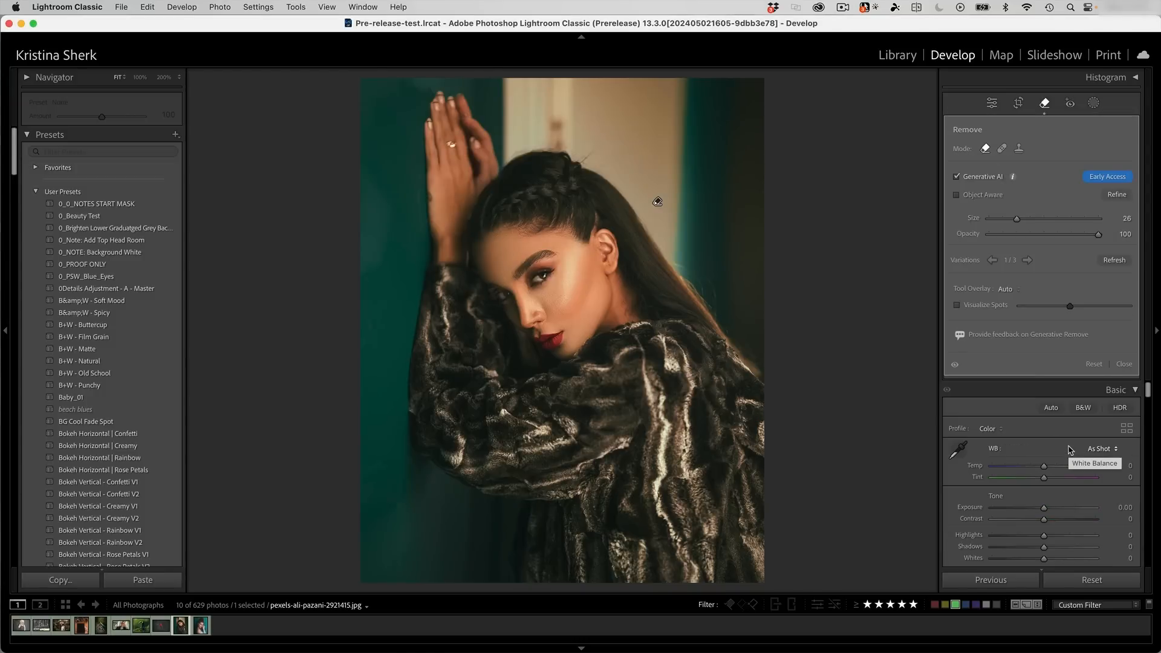
click(1028, 261)
click(1028, 261)
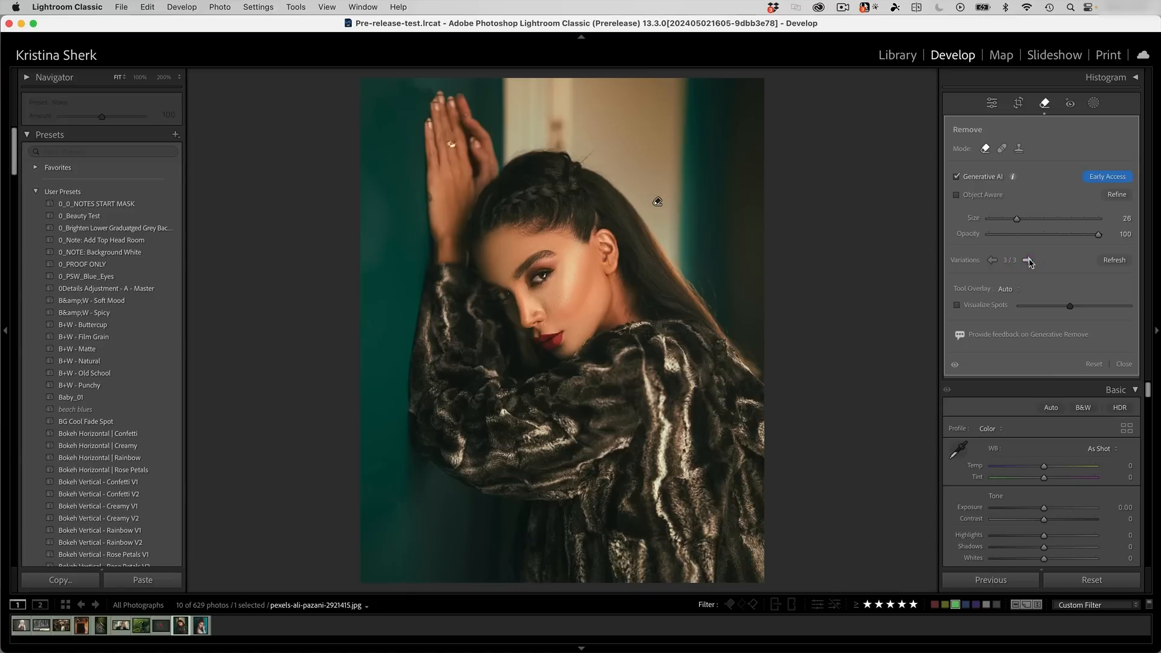
click(1028, 260)
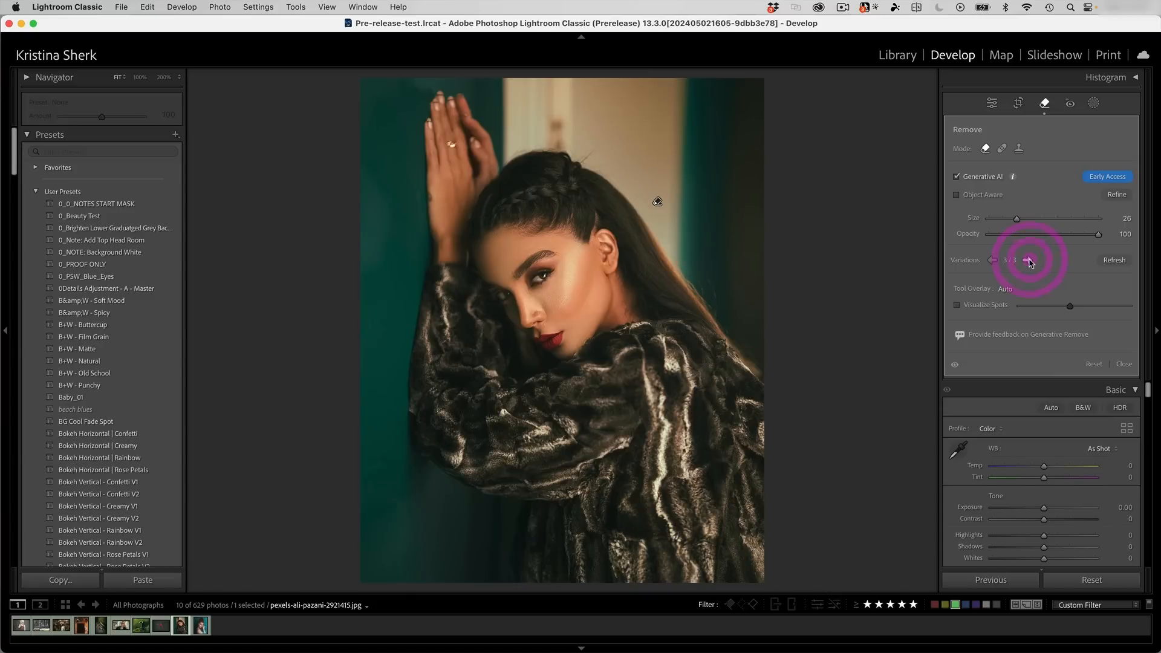
Step: Open the red cardinal photo from the library in Develop with the Remove tool active
key(g)
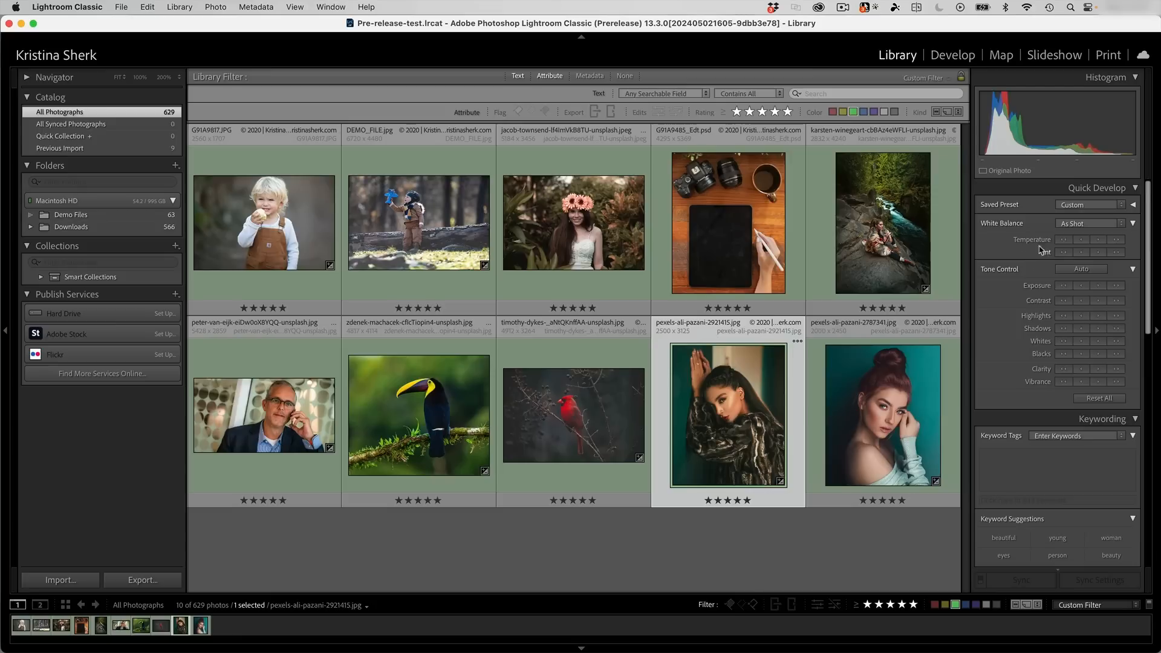
click(590, 431)
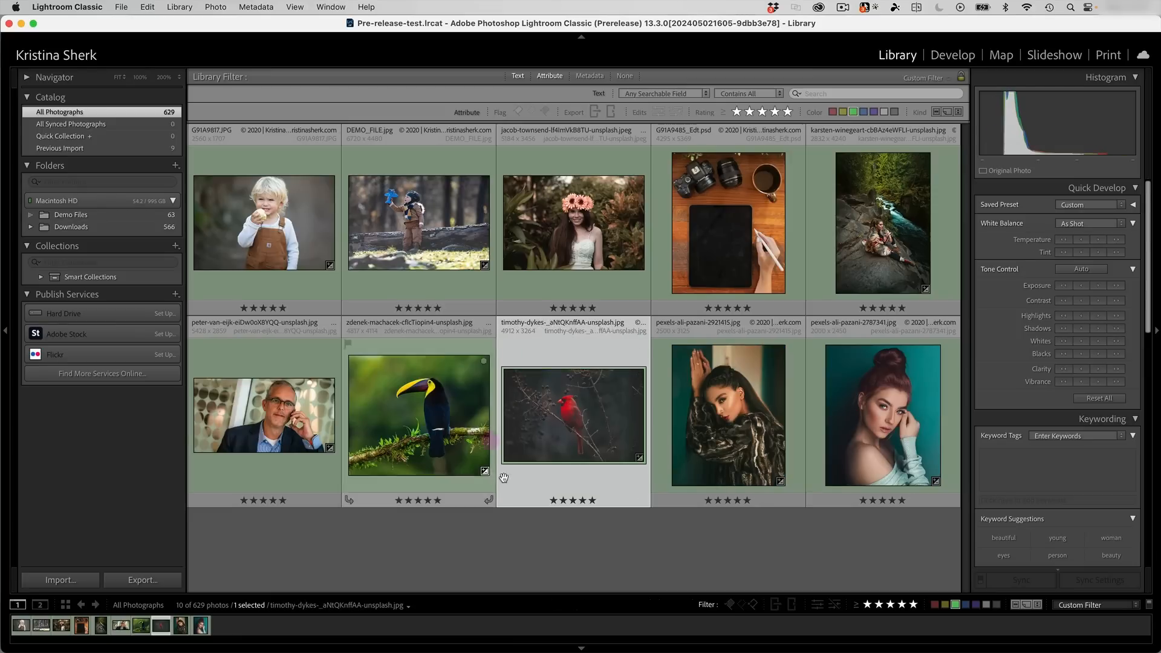
double_click(573, 418)
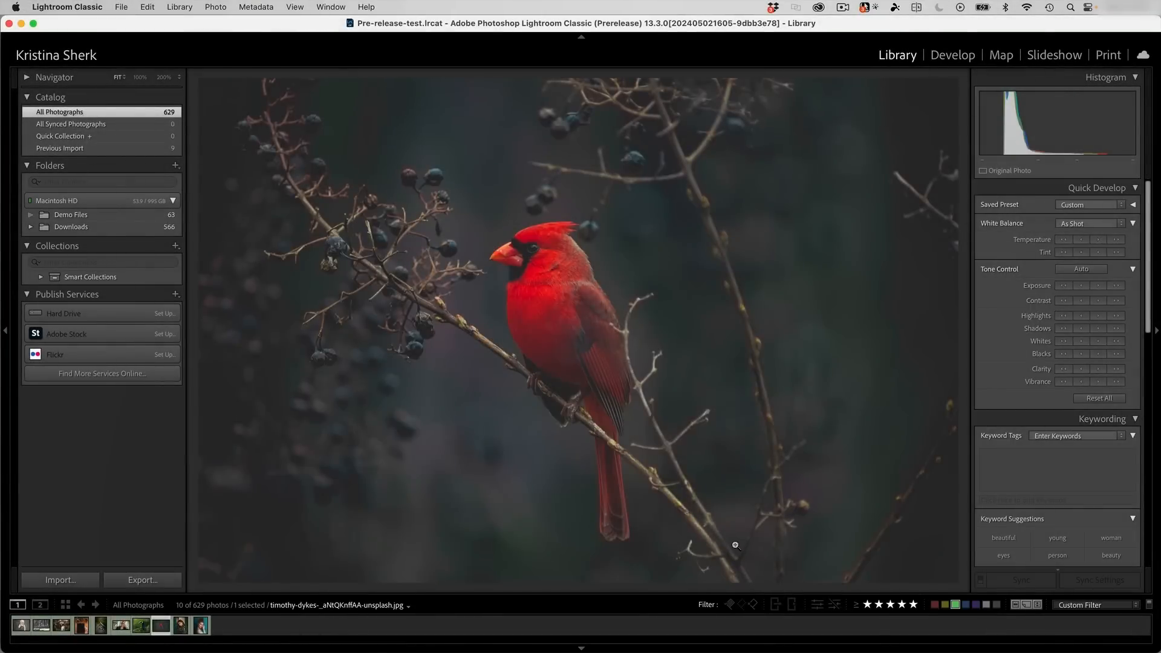
key(d)
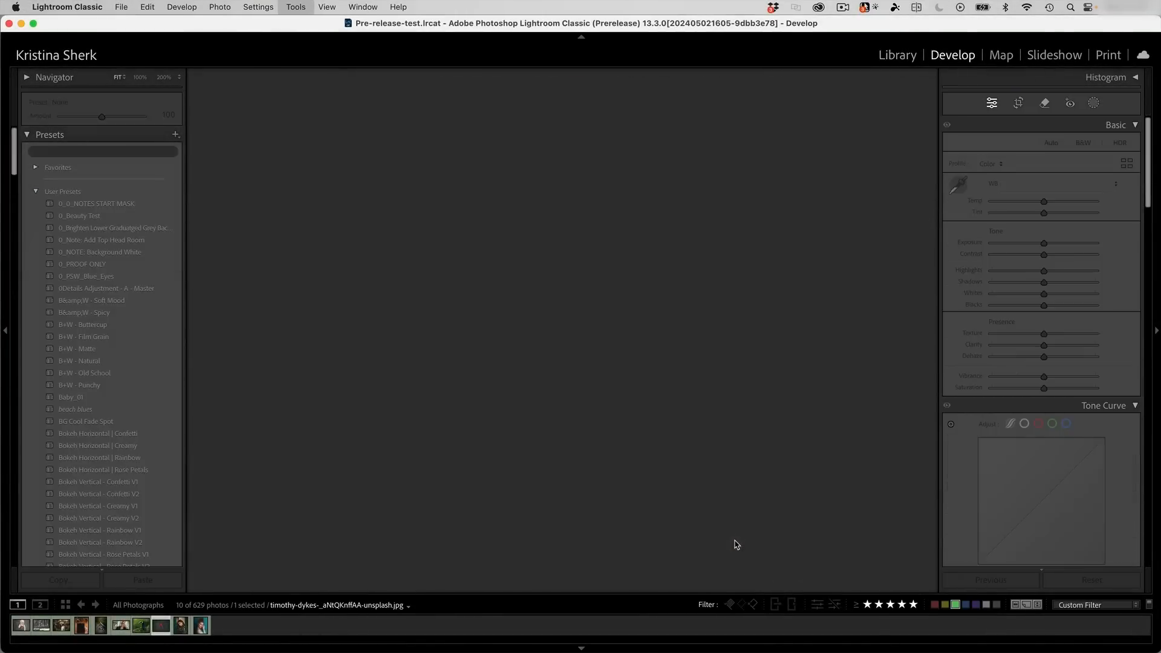
click(1044, 103)
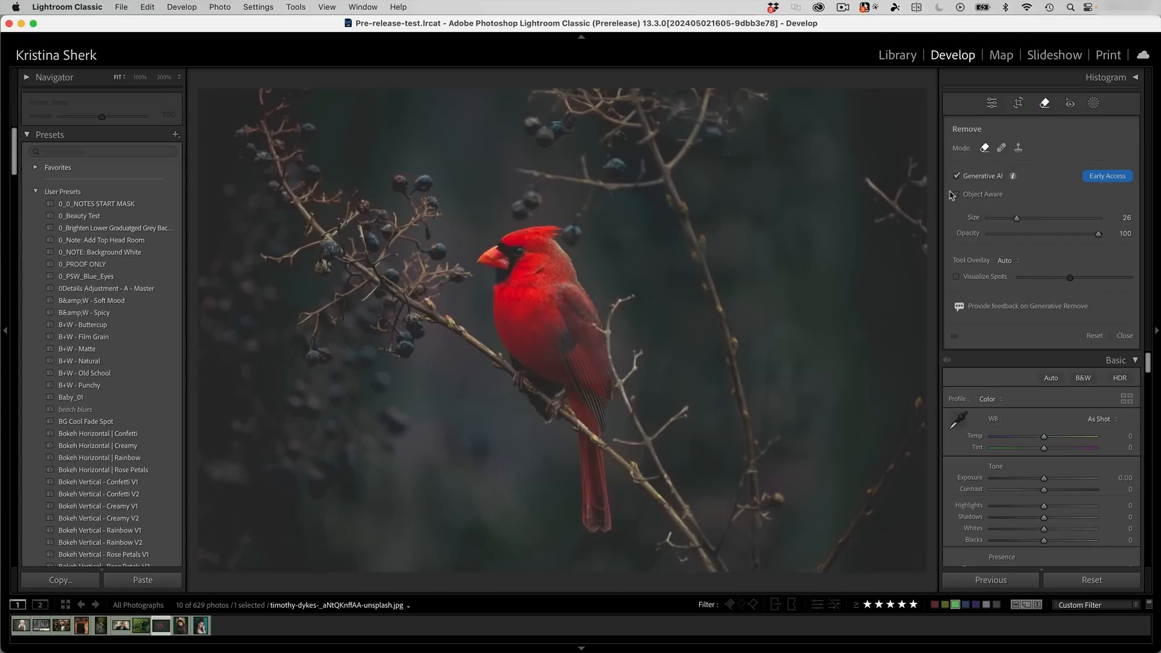
Step: Paint a removal mask with a size 8 brush over the twigs just right of the cardinal's wing and tail
click(954, 194)
key(bracketleft)
key(bracketleft)
key(bracketleft)
key(bracketleft)
key(bracketright)
mouse_move(615, 312)
mouse_down()
mouse_move(634, 294)
mouse_move(610, 329)
mouse_move(595, 326)
mouse_move(615, 376)
mouse_move(633, 346)
mouse_move(623, 385)
mouse_move(636, 428)
mouse_move(683, 408)
mouse_move(628, 438)
mouse_move(662, 463)
mouse_move(647, 437)
mouse_move(729, 569)
mouse_up()
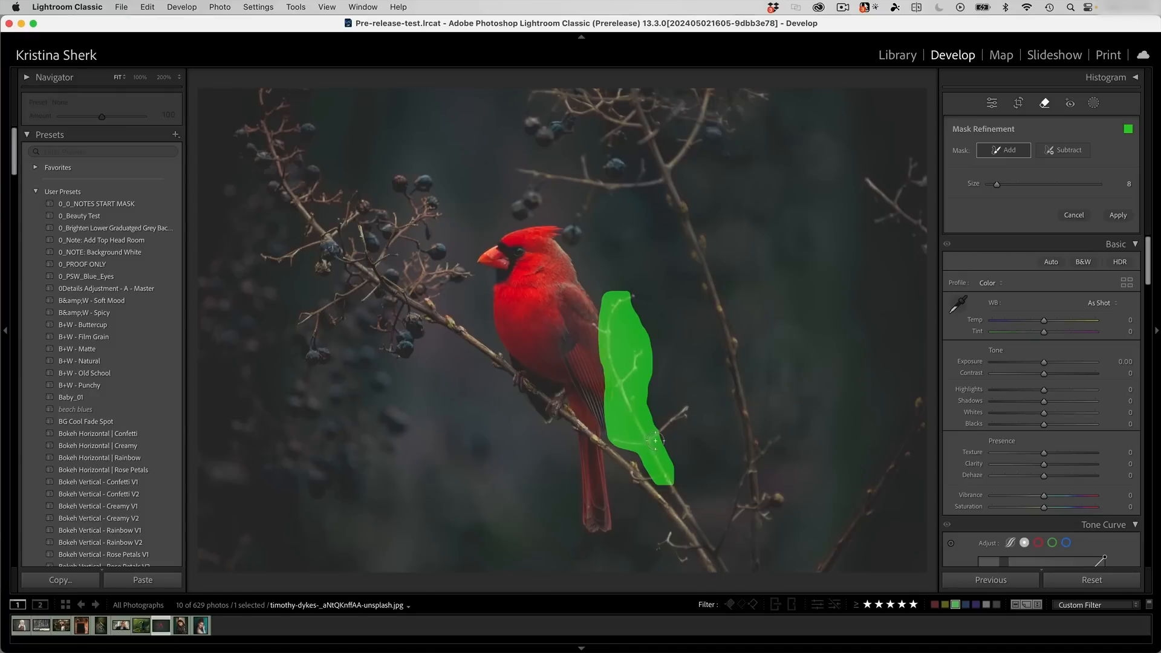
Step: Extend the mask with a size 4 brush over the thin side twigs and the berry cluster around the main branch's lower end
key(bracketleft)
mouse_move(656, 438)
mouse_down()
mouse_move(685, 415)
mouse_move(653, 477)
mouse_move(678, 492)
mouse_move(715, 555)
mouse_move(745, 509)
mouse_move(743, 465)
mouse_move(785, 433)
mouse_up()
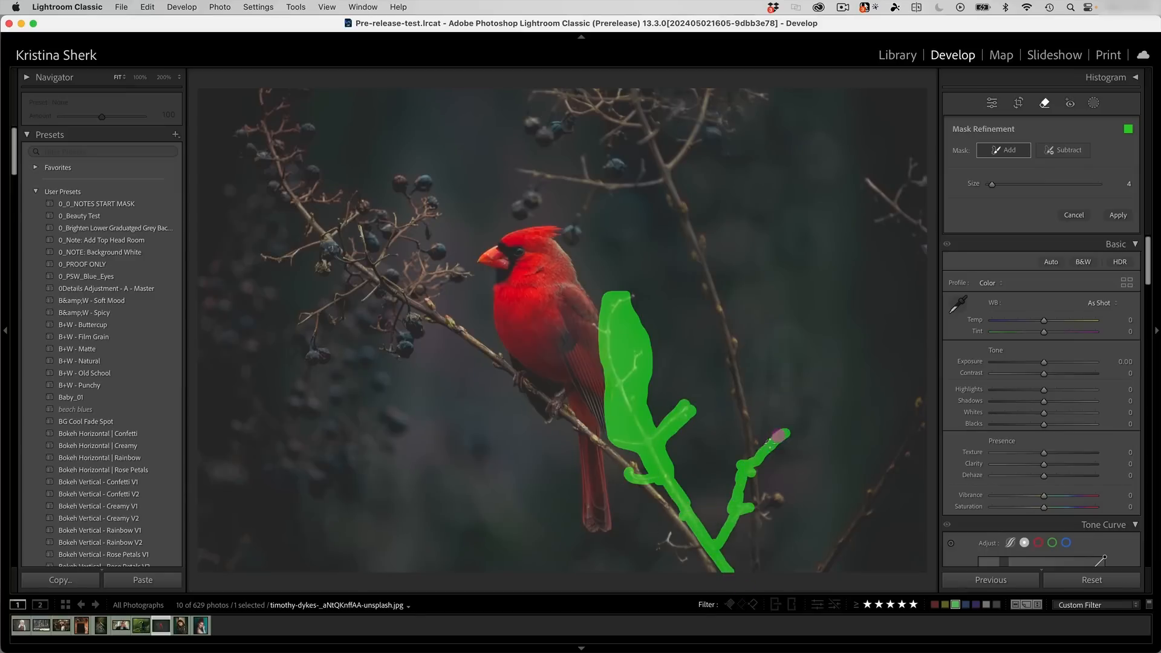
mouse_move(752, 507)
mouse_down()
mouse_move(784, 496)
mouse_move(762, 500)
mouse_move(773, 517)
mouse_move(769, 494)
mouse_up()
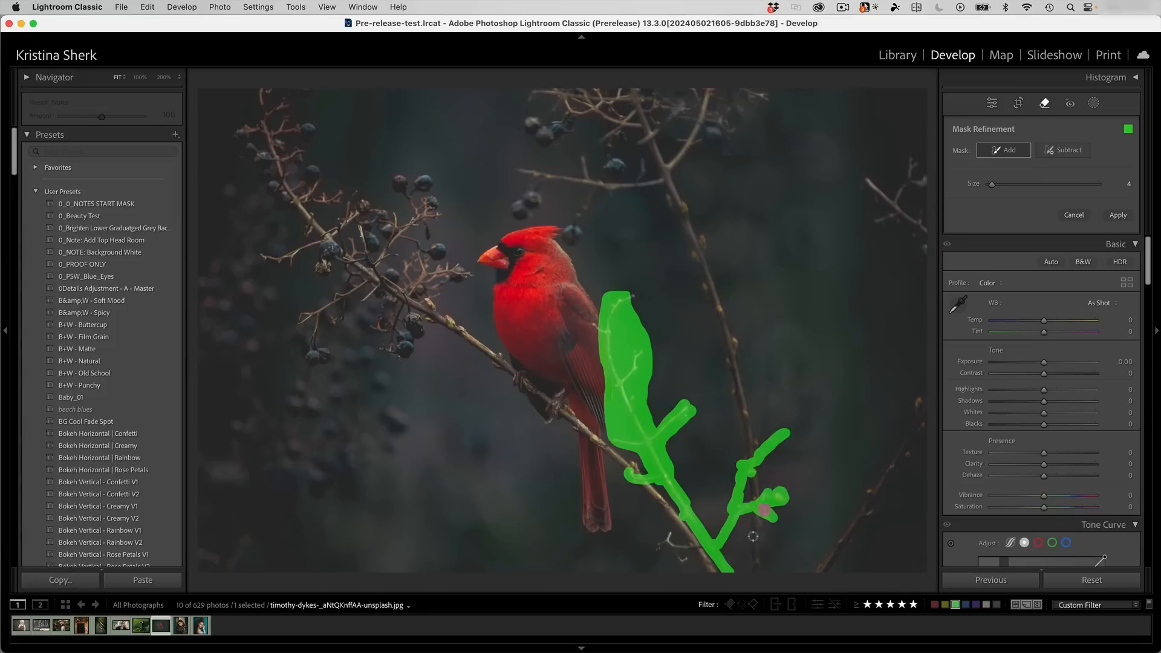
mouse_move(707, 545)
mouse_down()
mouse_move(666, 535)
mouse_move(656, 547)
mouse_move(684, 558)
mouse_up()
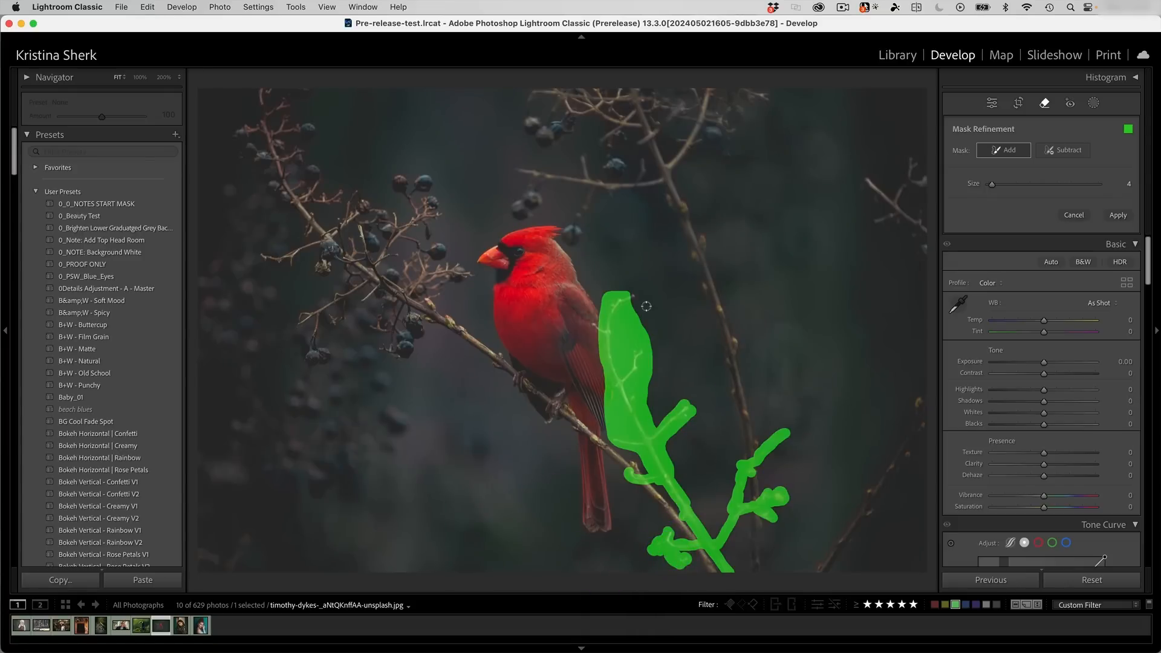
Step: Extend the mask over the upper twig tips beside the cardinal's wing, and subtract it along the wing edge using a size 3 brush
drag(624, 302, 638, 296)
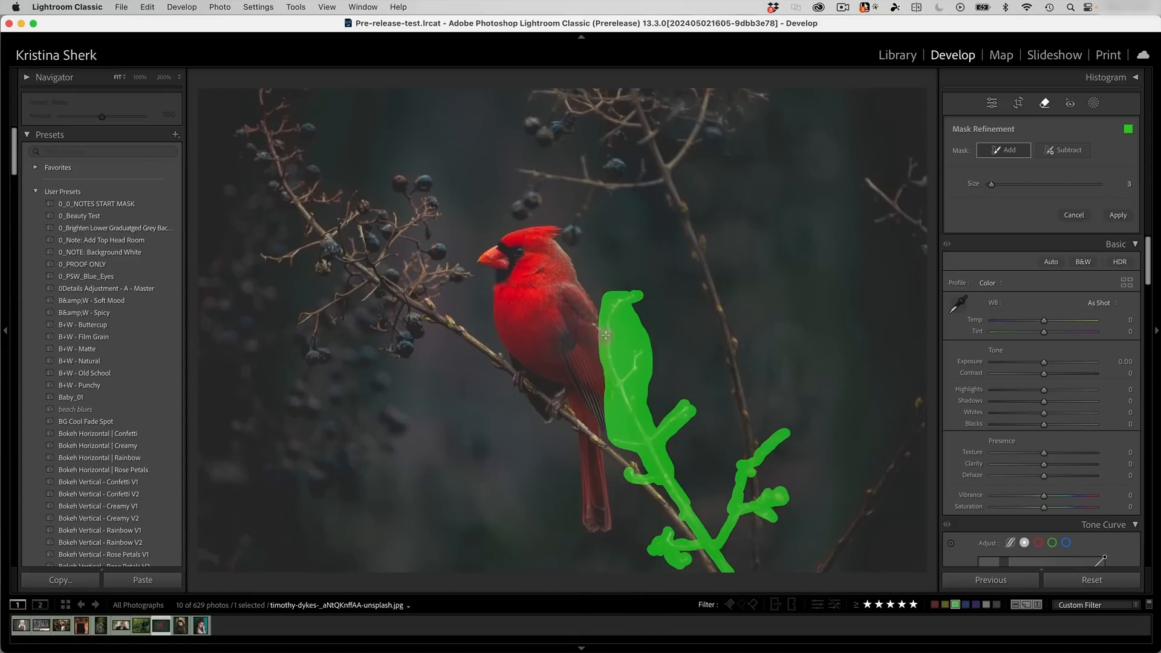
drag(606, 335, 593, 325)
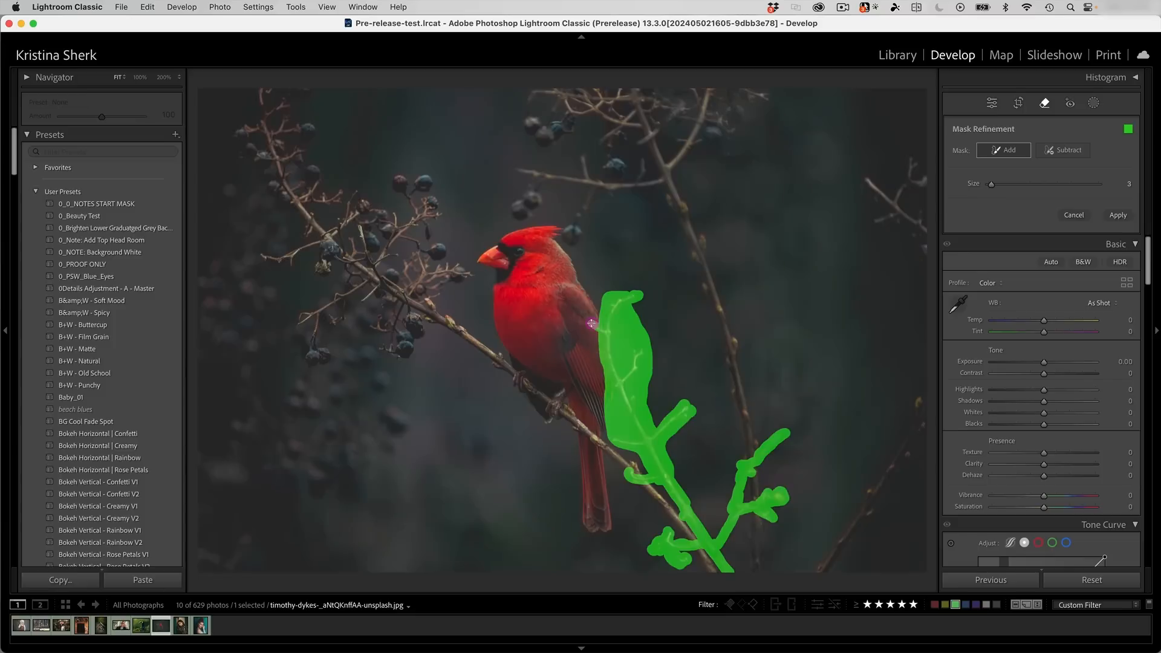
click(1053, 152)
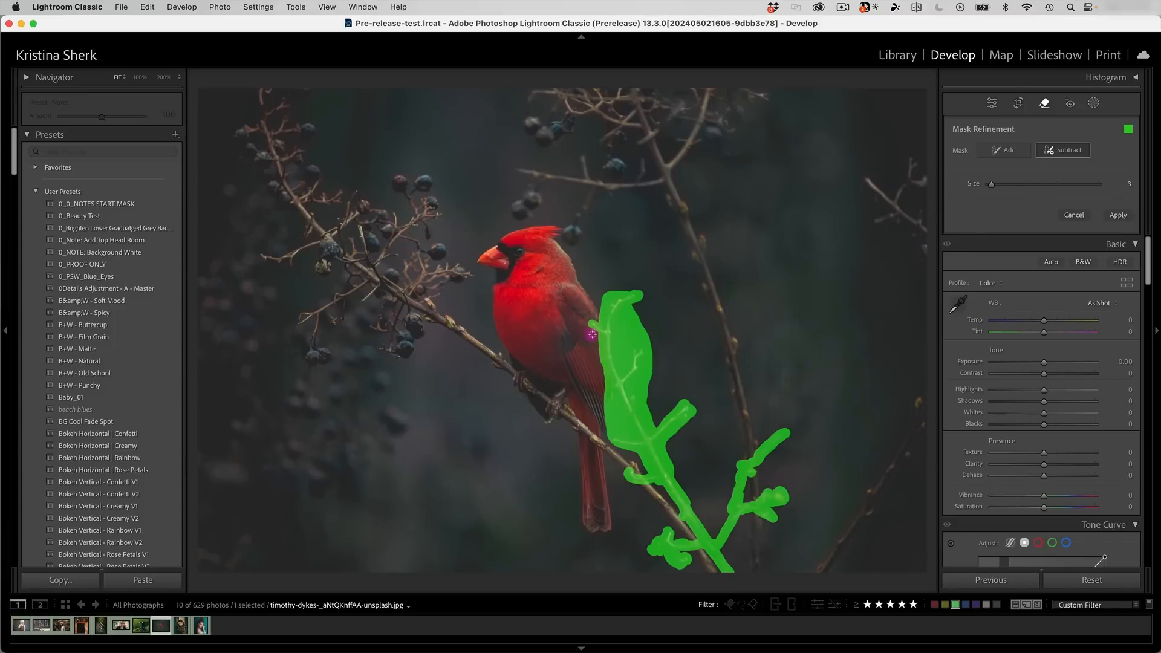
drag(601, 338, 629, 427)
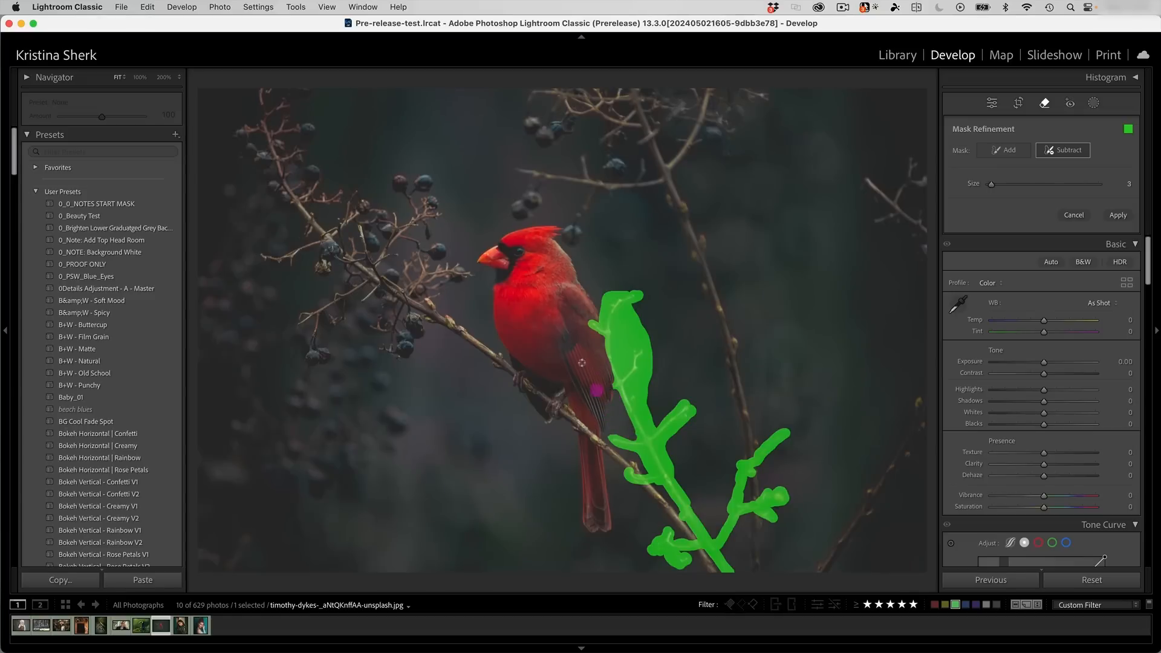
key(super+equal)
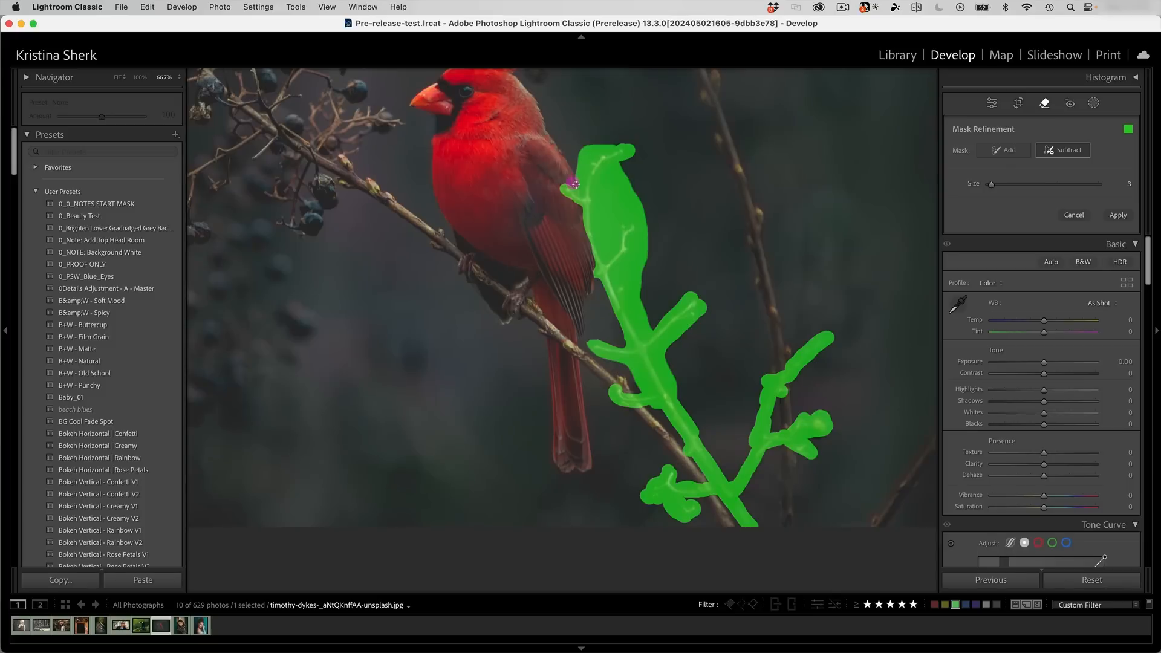
mouse_move(577, 184)
mouse_down()
mouse_move(602, 151)
mouse_move(580, 173)
mouse_up()
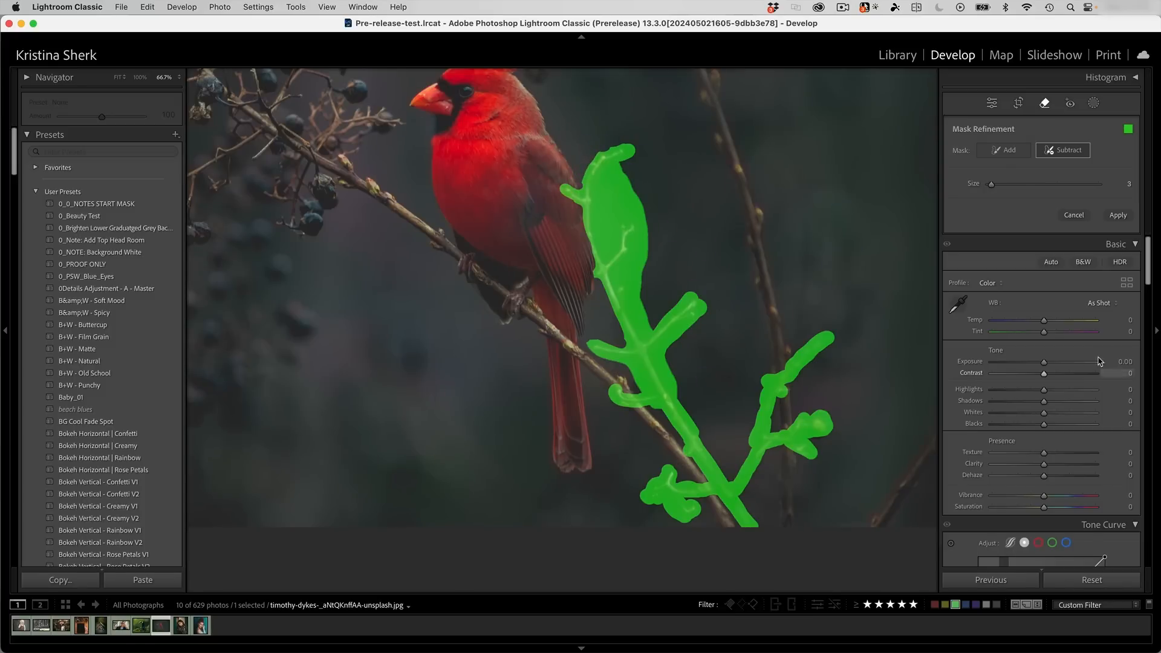
Step: Apply the generative removal of the masked twigs, compare its variations and keep the second one
click(1119, 214)
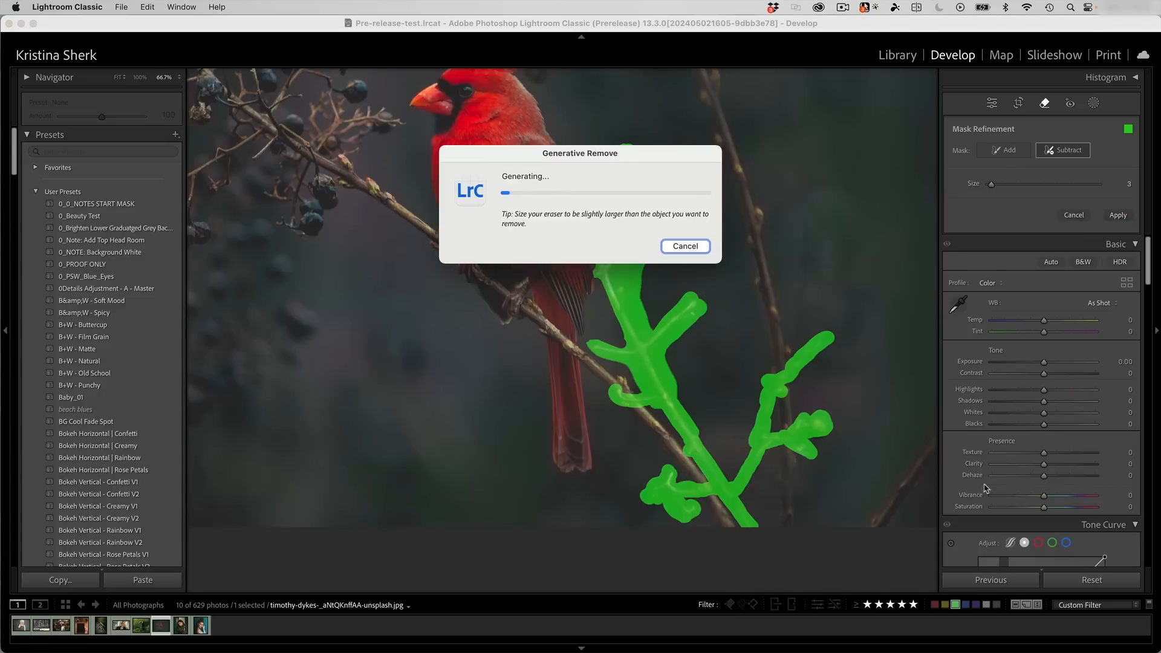
mouse_move(103, 579)
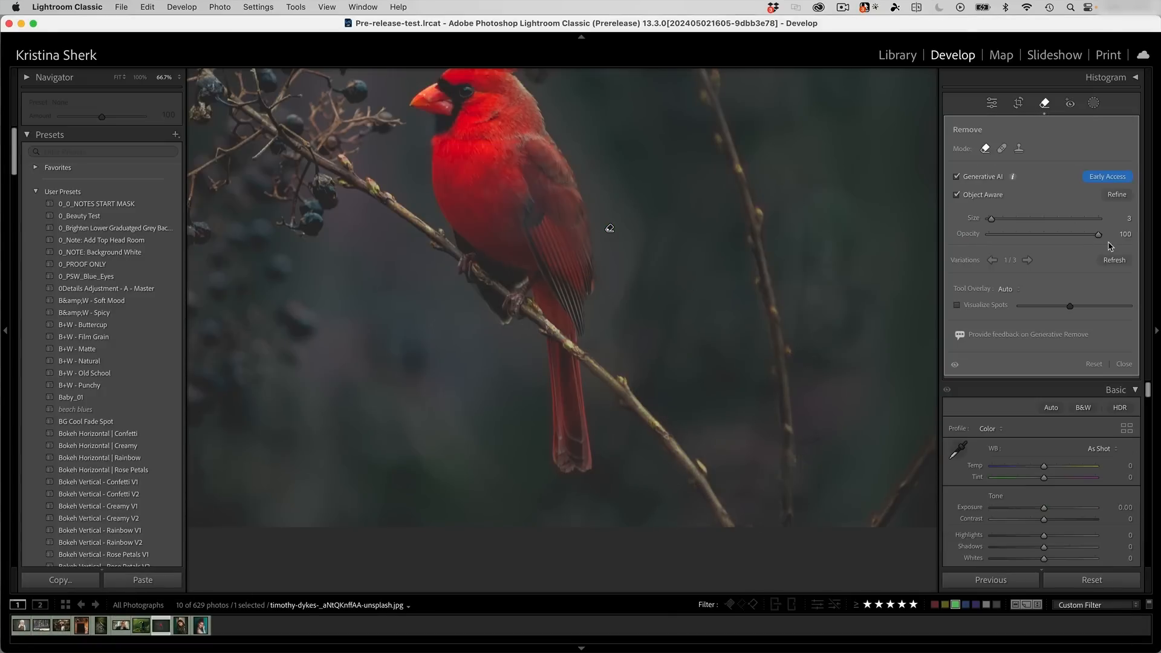
click(1028, 259)
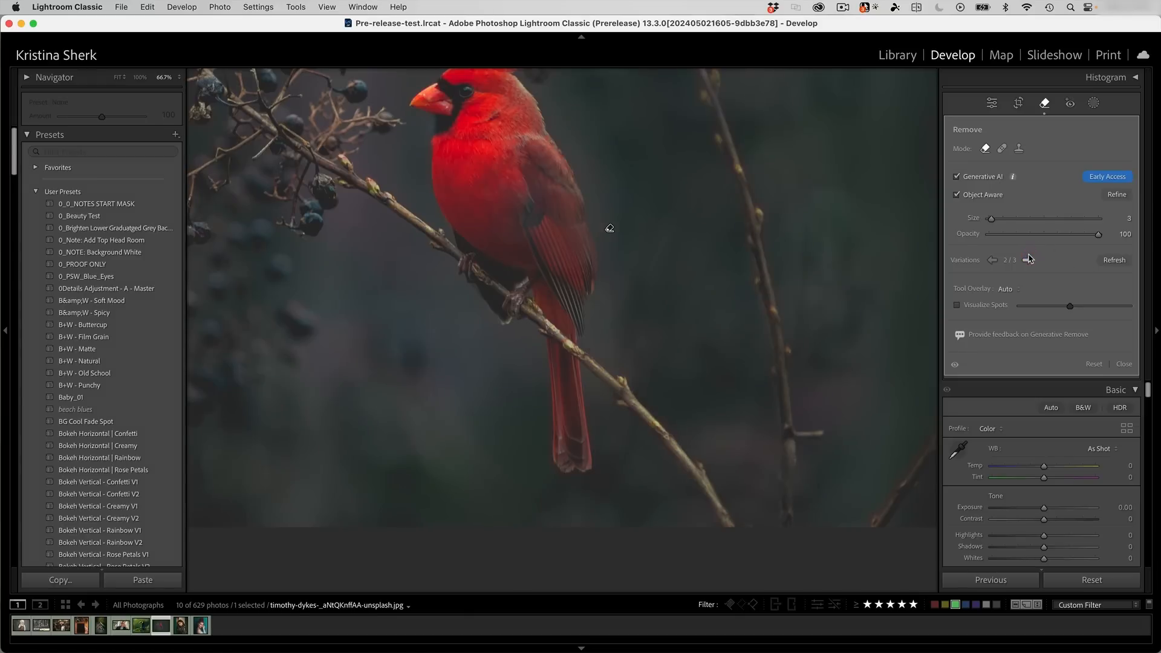
click(1027, 259)
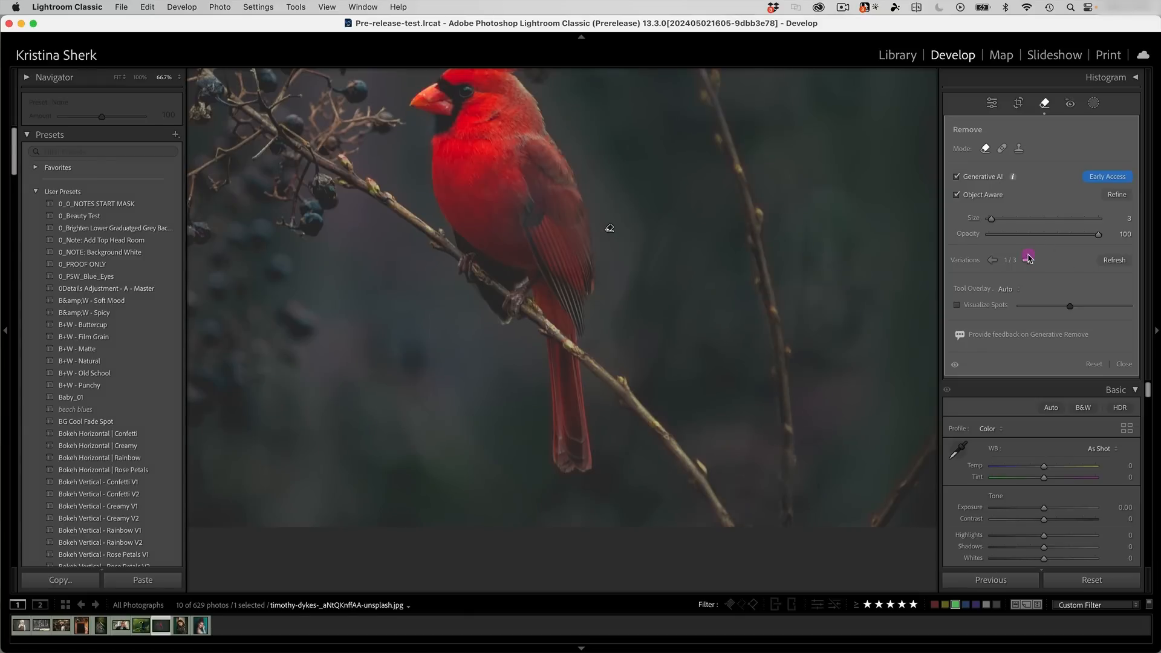
click(1028, 260)
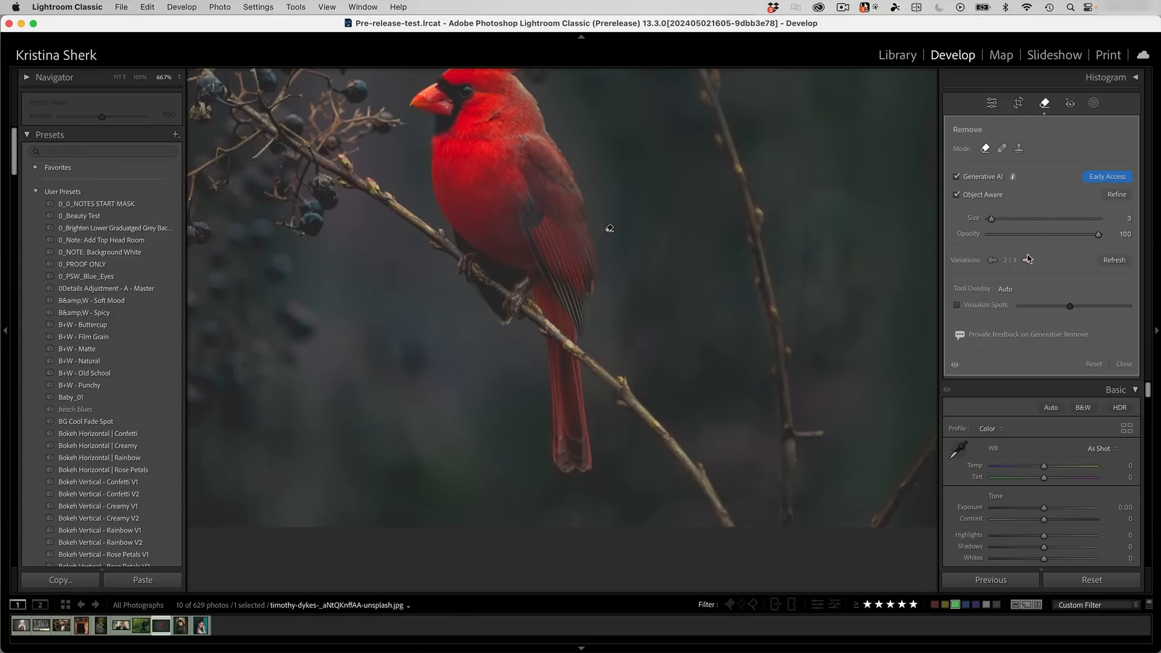
click(1028, 259)
click(1028, 259)
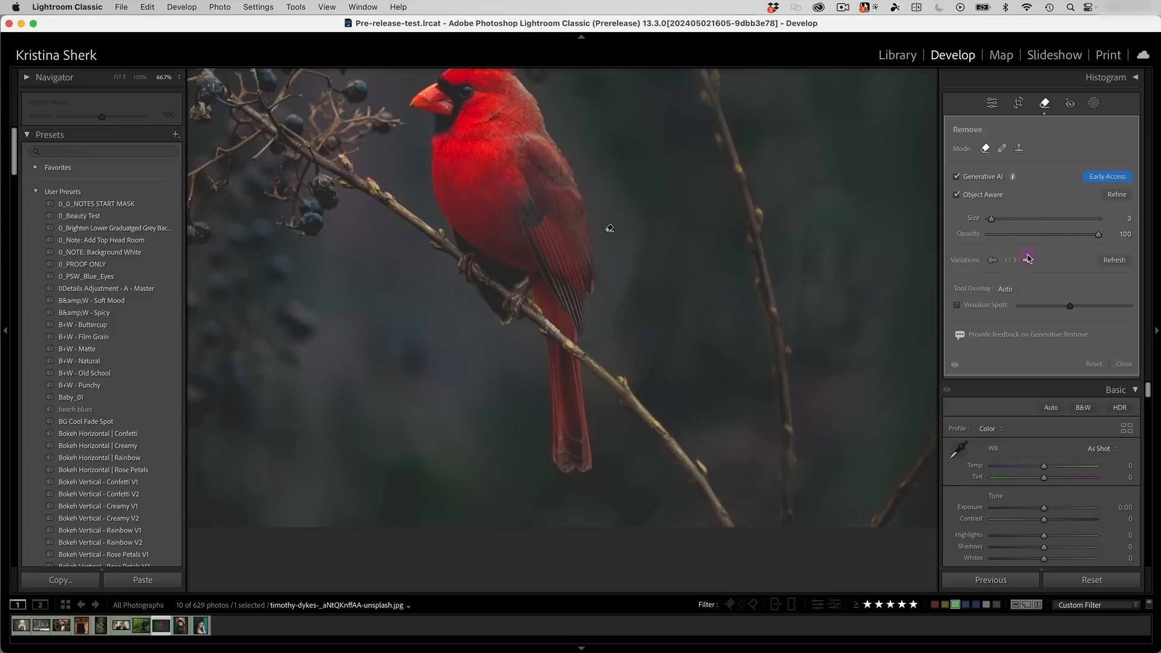
click(1027, 259)
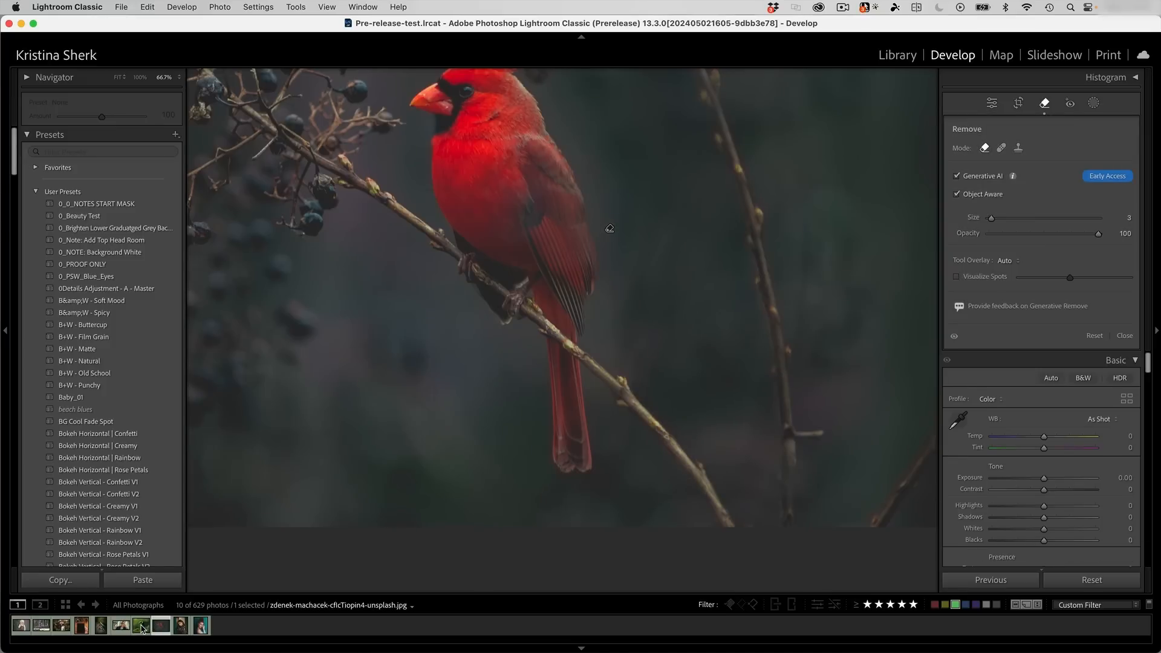
Step: Open the portrait of the man with glasses on the phone and turn off Object Aware for the Remove tool
click(122, 626)
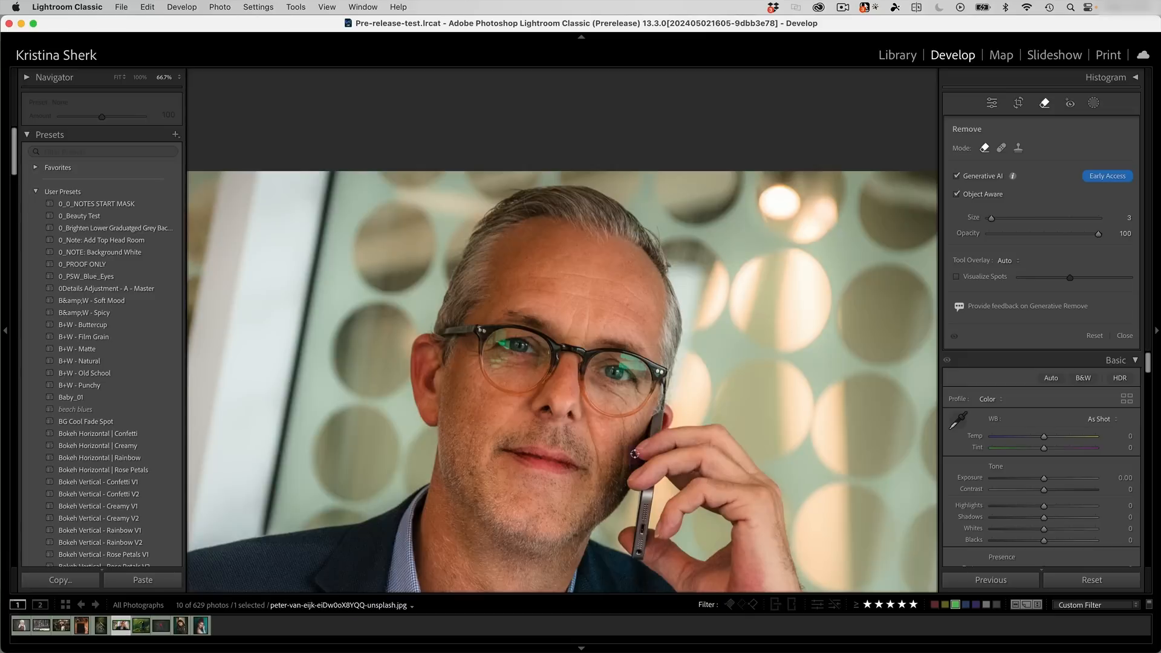
key(z)
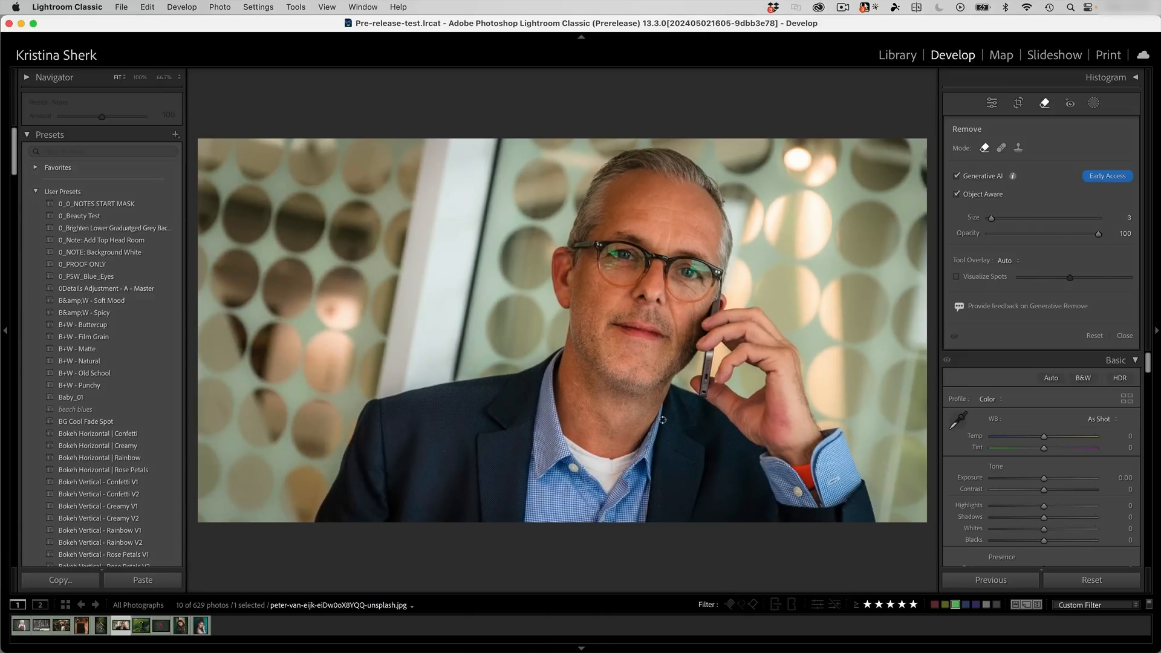
key(z)
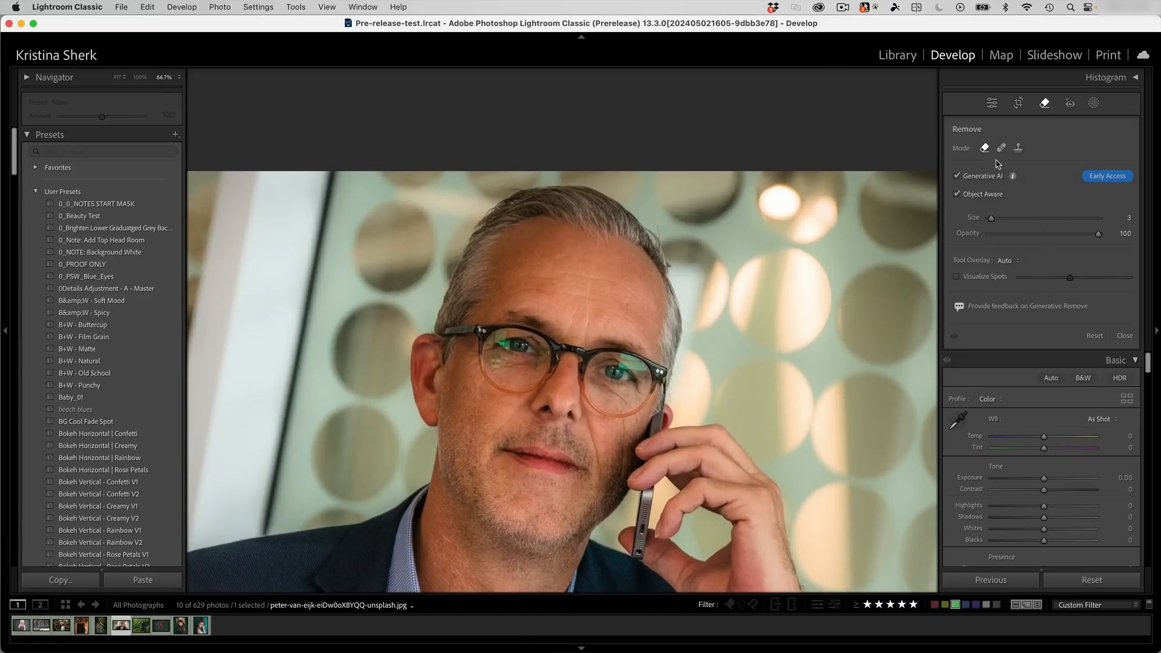
click(957, 195)
key(super+equal)
key(super+equal)
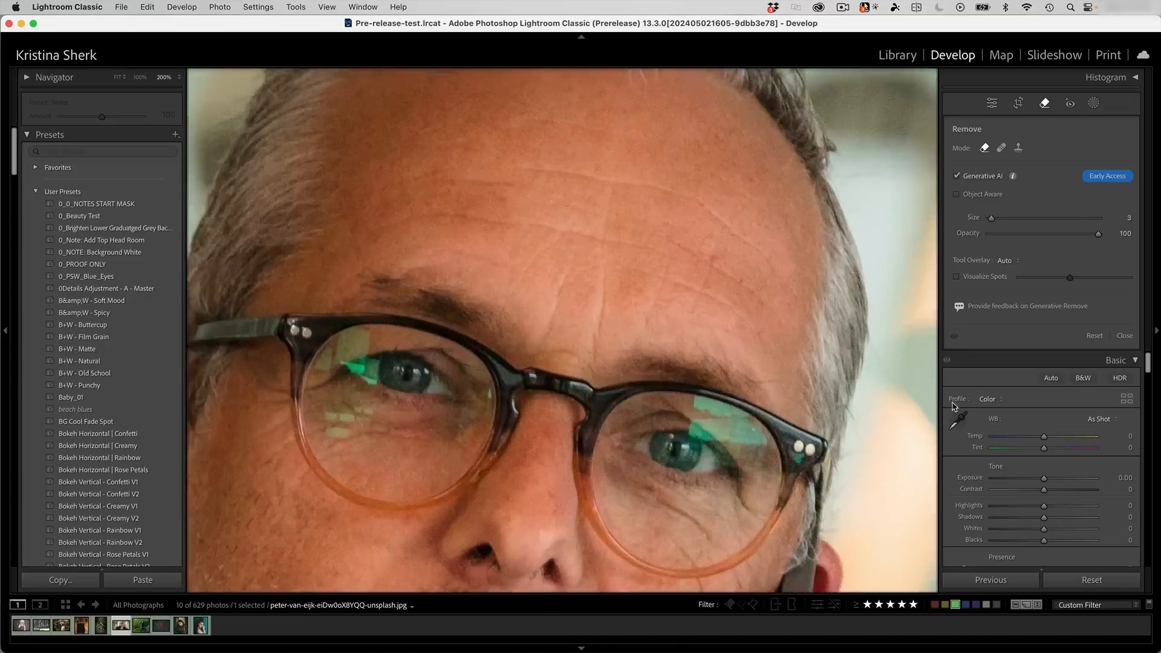
key(super+minus)
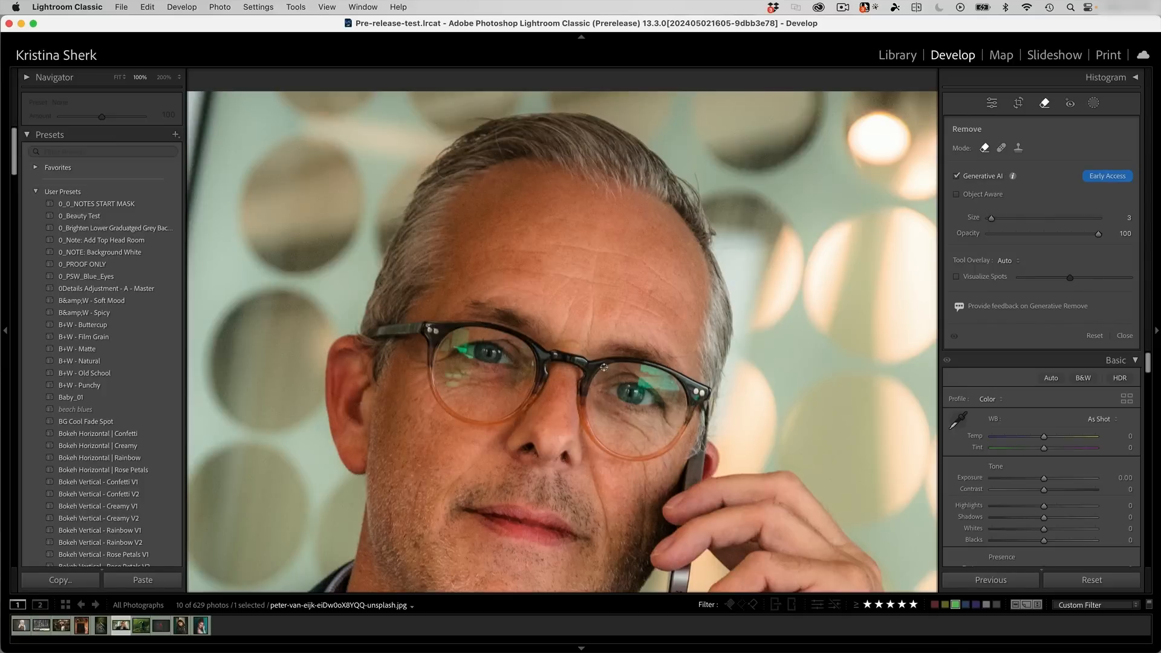
Step: Remove the green glare from the eyeglass lens nearest the phone using a size 3 brush, and switch to the second variation
mouse_move(640, 378)
mouse_down()
mouse_move(678, 393)
mouse_move(648, 368)
mouse_move(665, 381)
mouse_up()
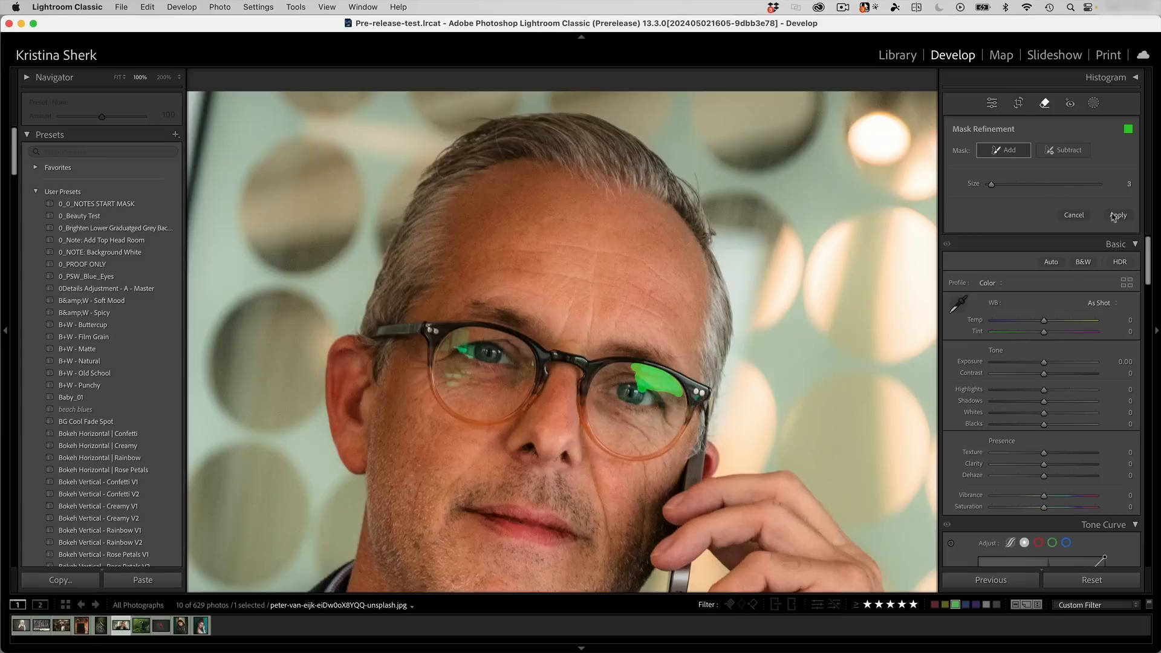
click(1117, 217)
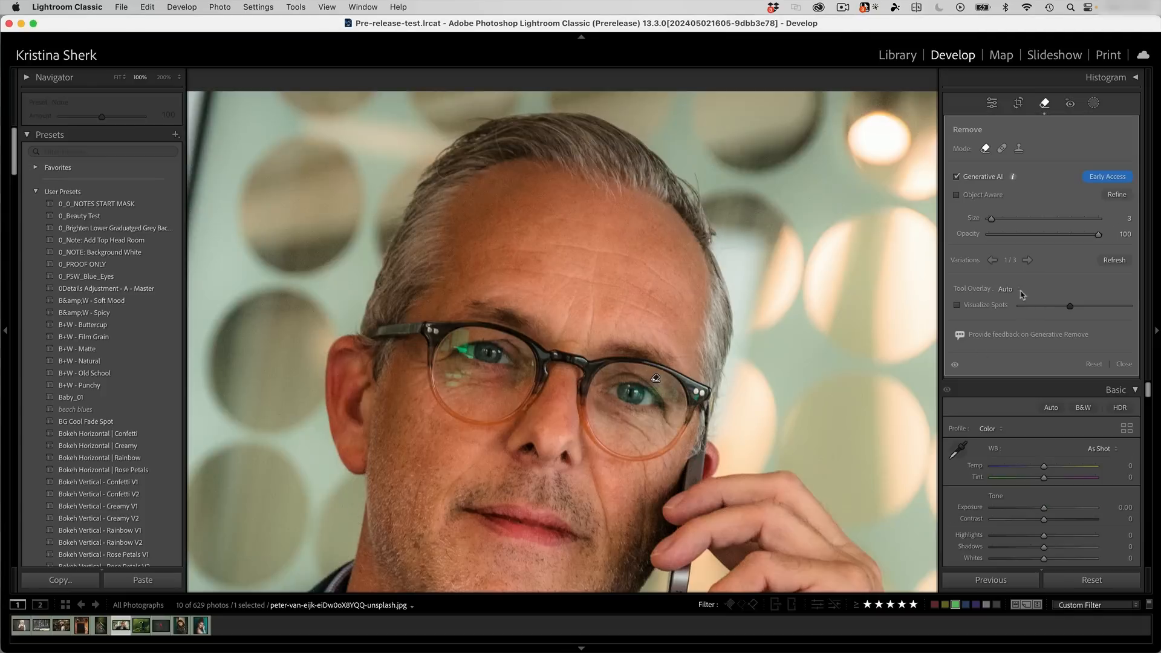
click(1028, 260)
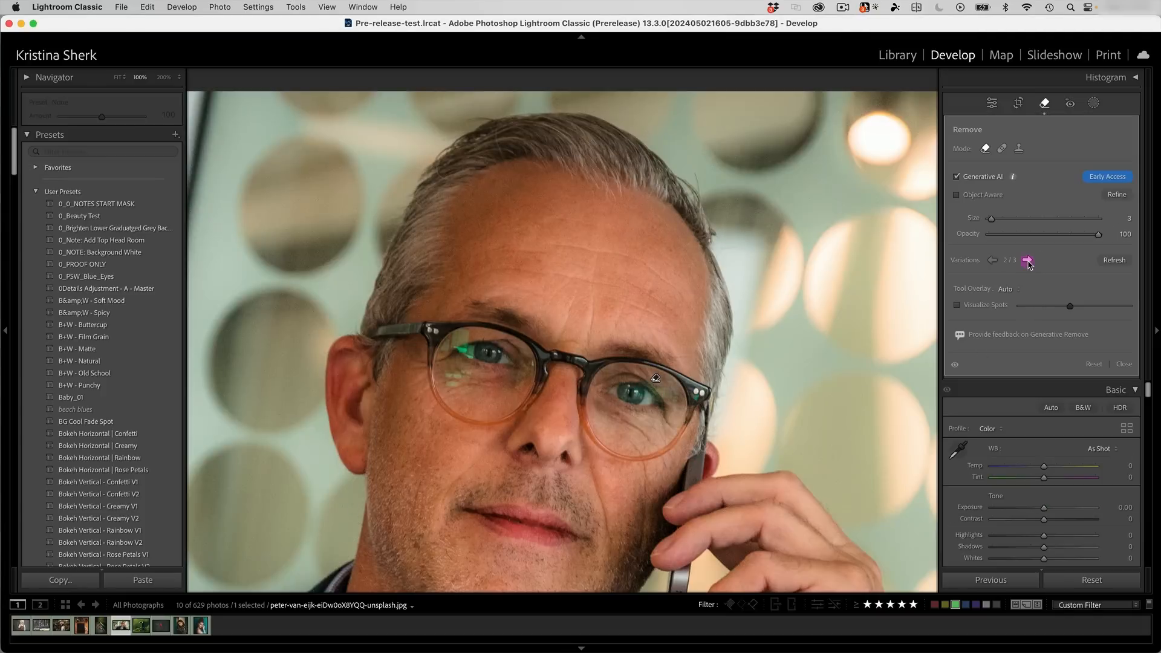